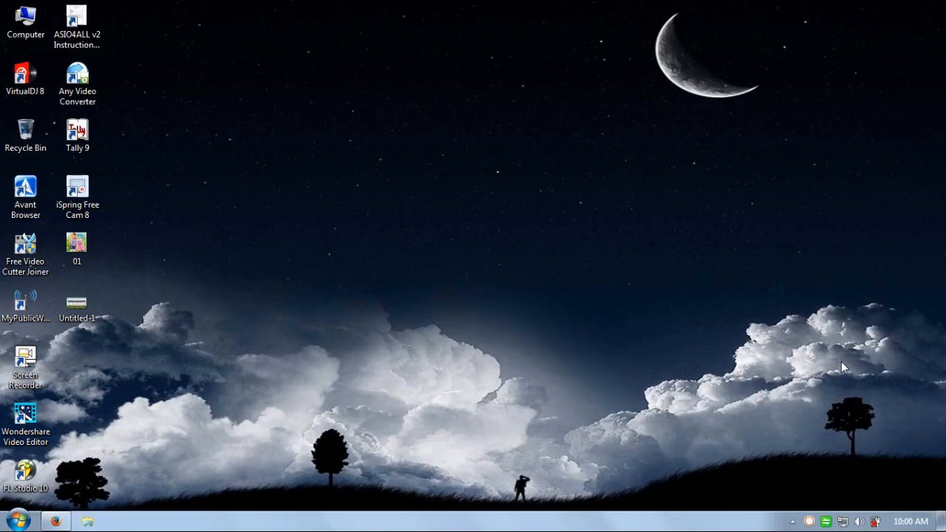
- Open Microsoft Office Excel 2007 and enter the headings Month in A5 and 2012 To 2013 in B5
click(18, 521)
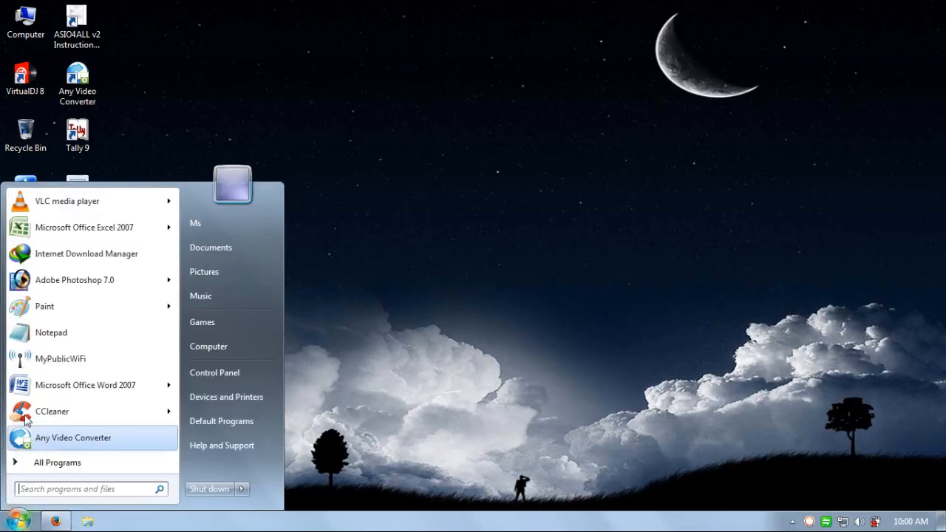
click(56, 221)
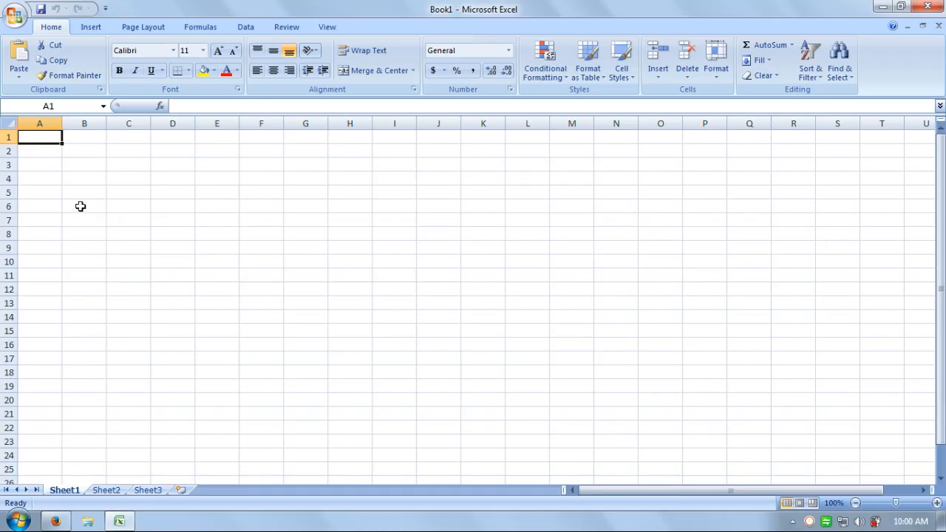
click(17, 195)
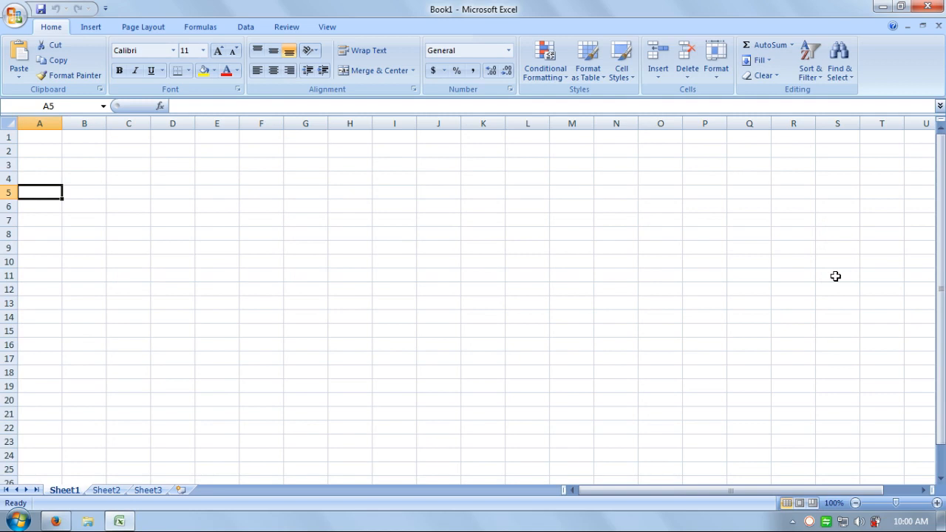
text(Month)
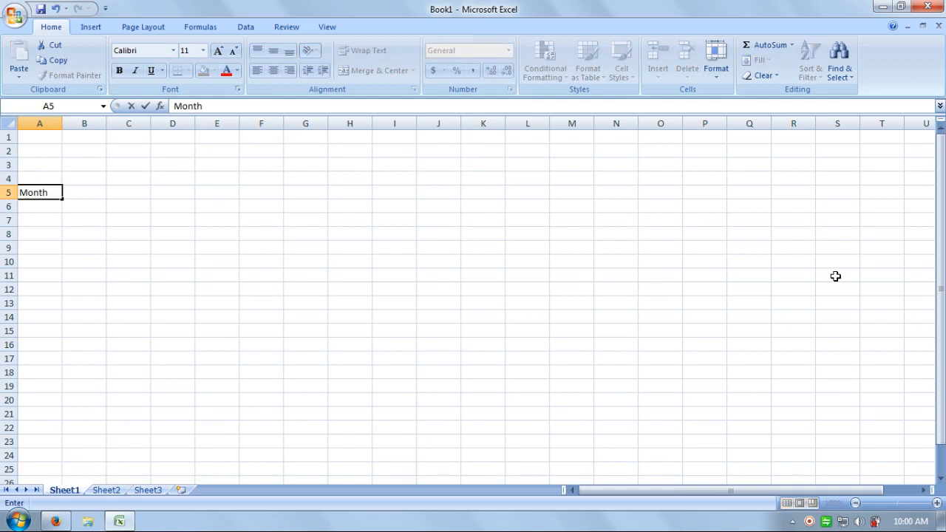
key(Tab)
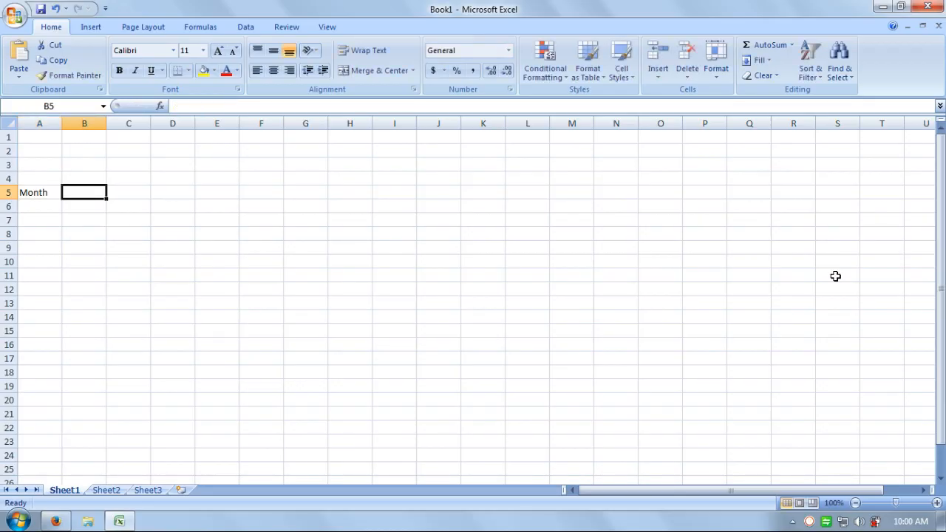
text(2012)
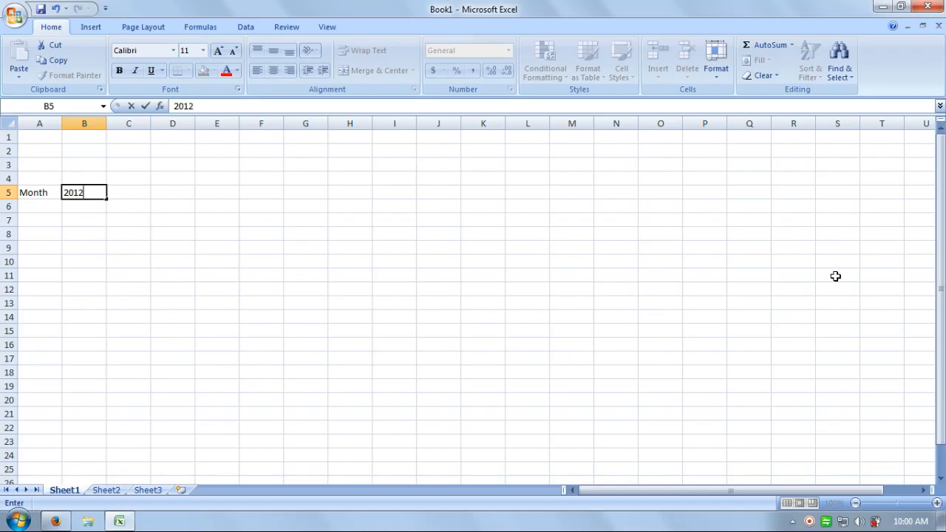
text( To 2013)
key(Tab)
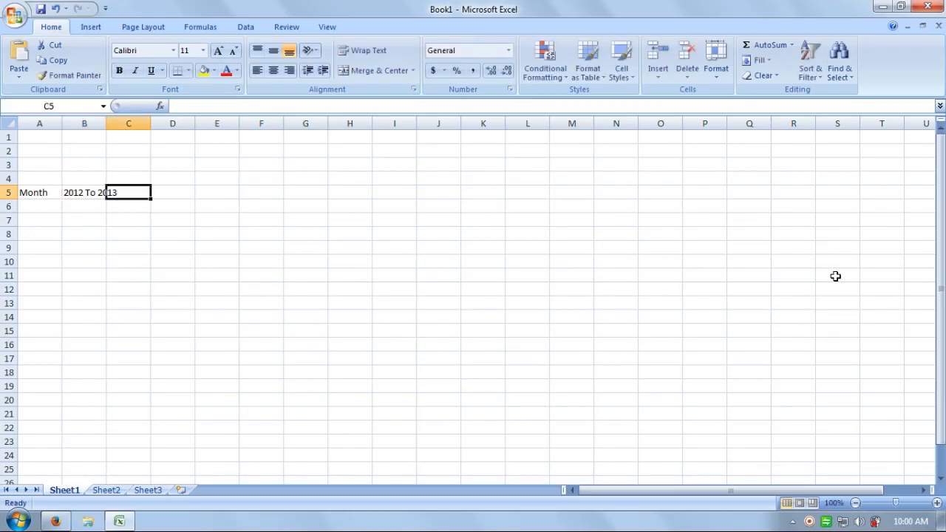
key(Down)
text(01)
key(BackSpace)
key(BackSpace)
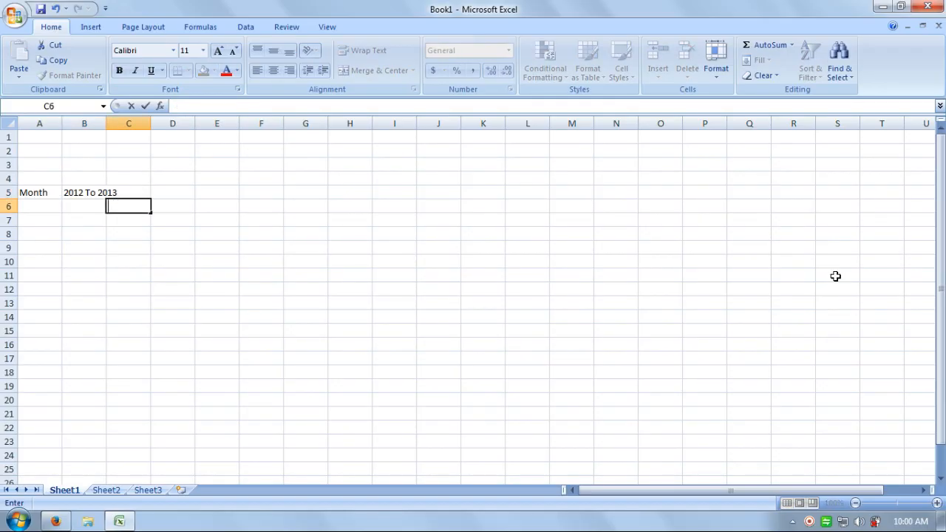
key(Escape)
key(Up)
- Enter the year headings 2013 To 2014 in C5 and 2014 To 2015 in D5
text(20)
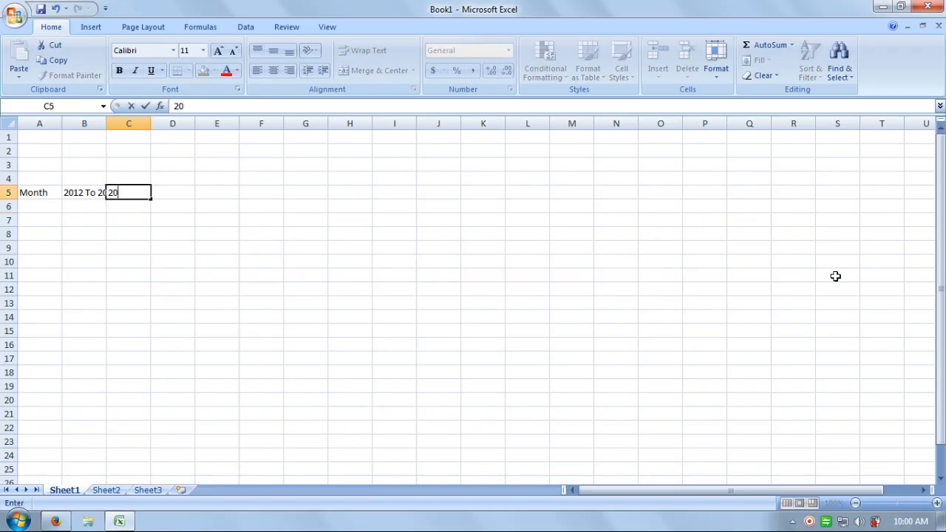
text(13 To 2014)
key(Return)
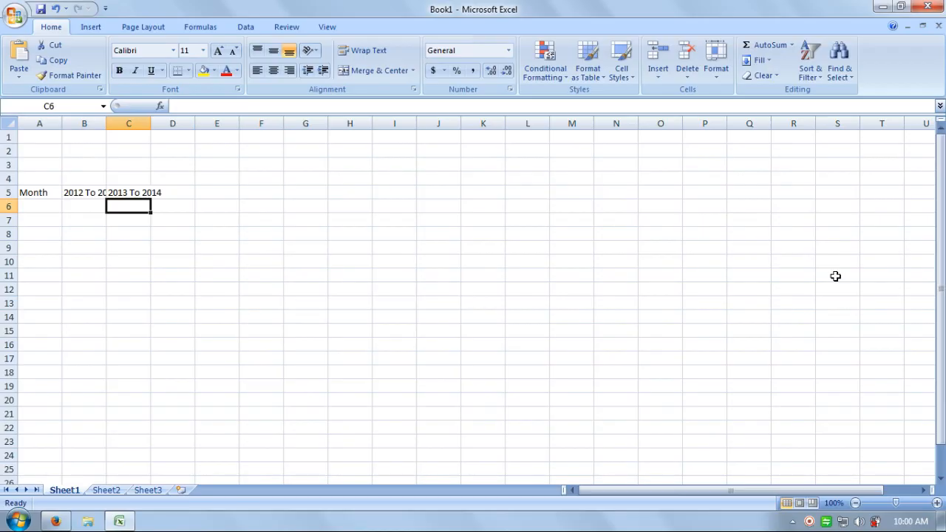
key(Right)
key(Up)
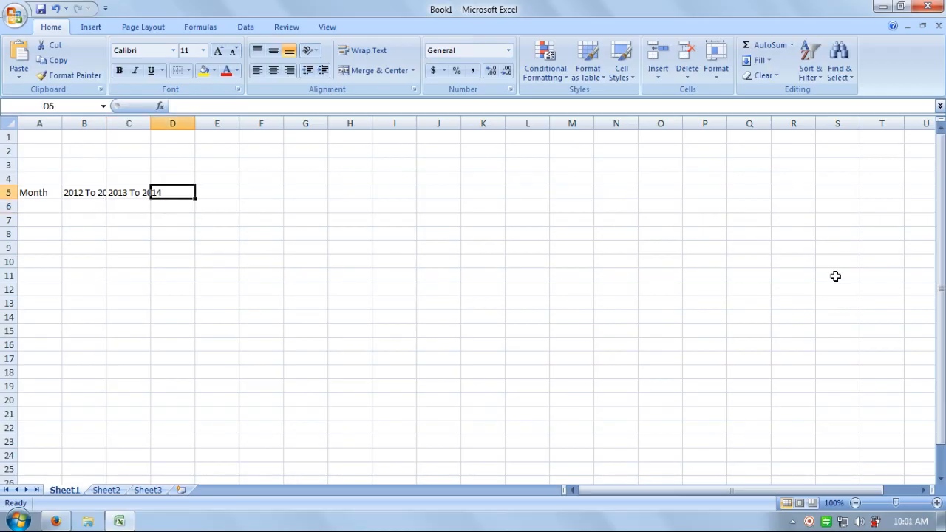
key(Left)
key(Right)
text(2)
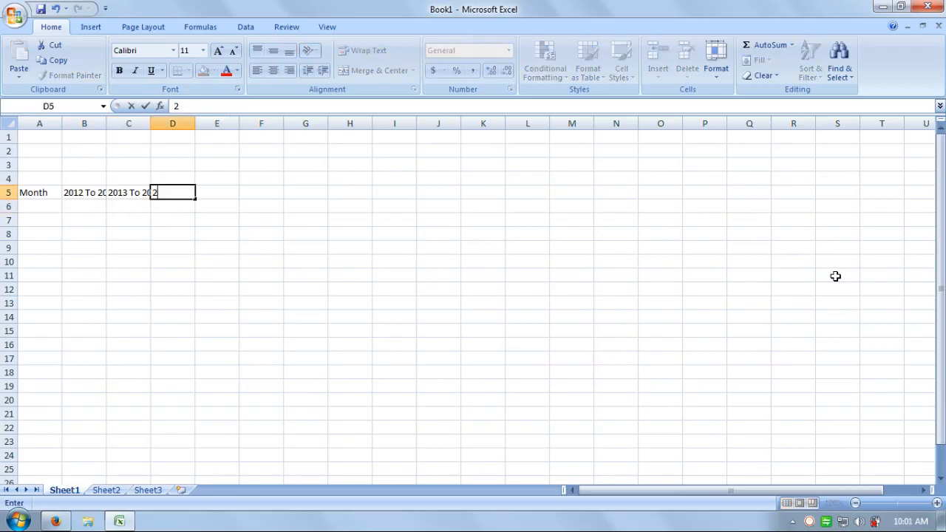
text(014 To 2015)
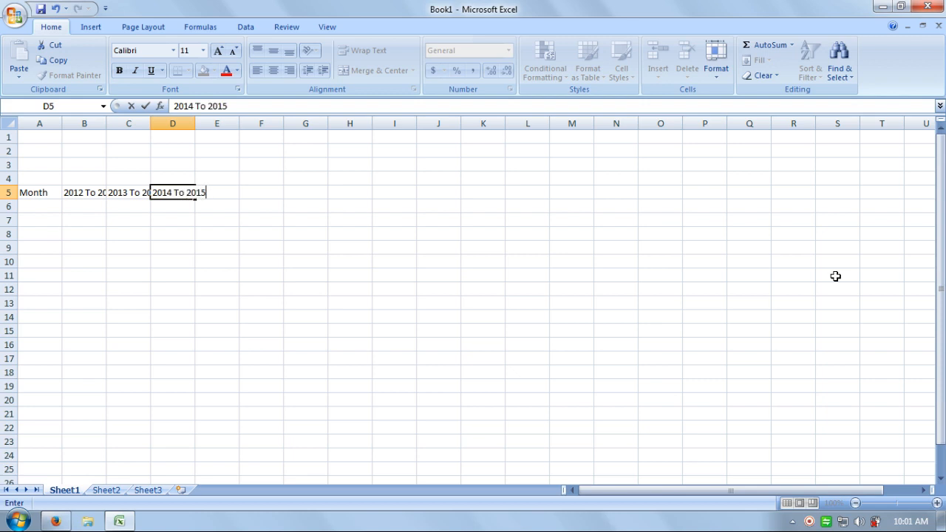
key(Tab)
- Enter the year headings 2015 To 2016 in E5 and 2016 To 2017 in F5
text(201)
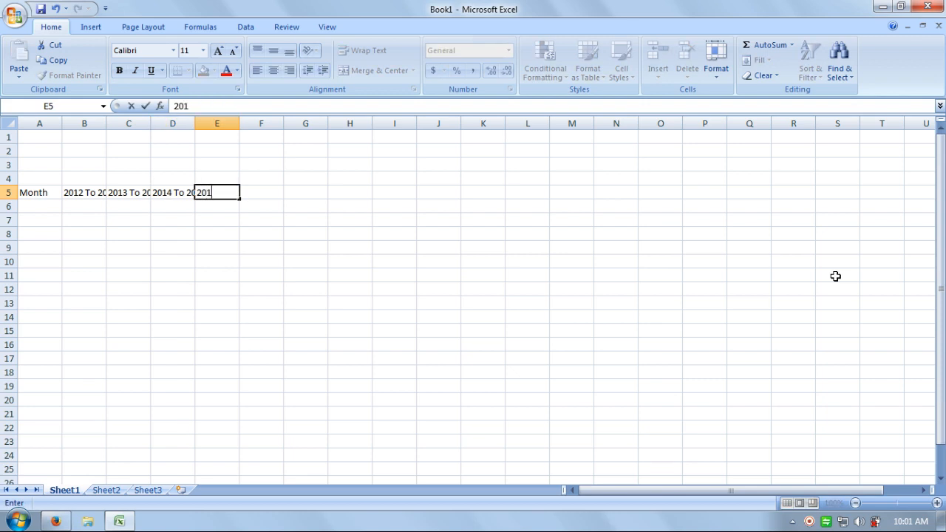
text(5 To 2016)
key(Tab)
text(2)
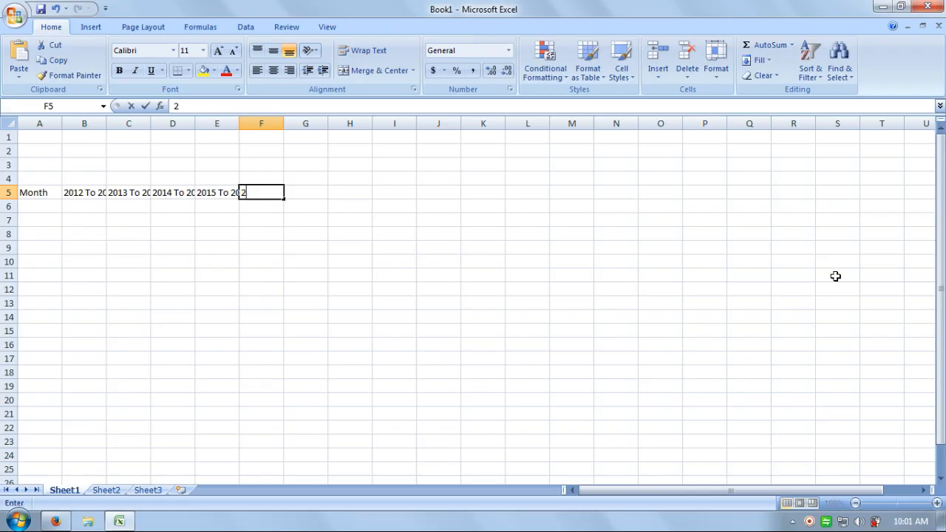
text(016 T)
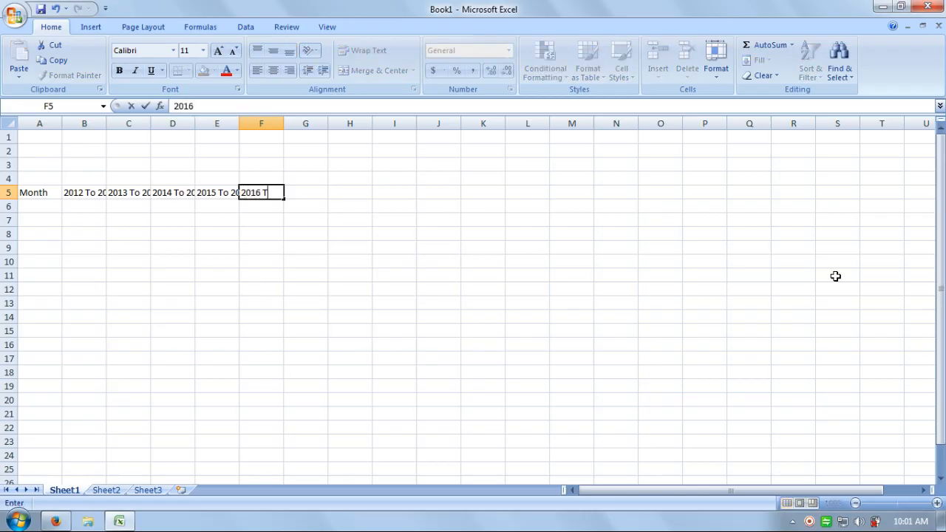
text(o 2017)
key(Return)
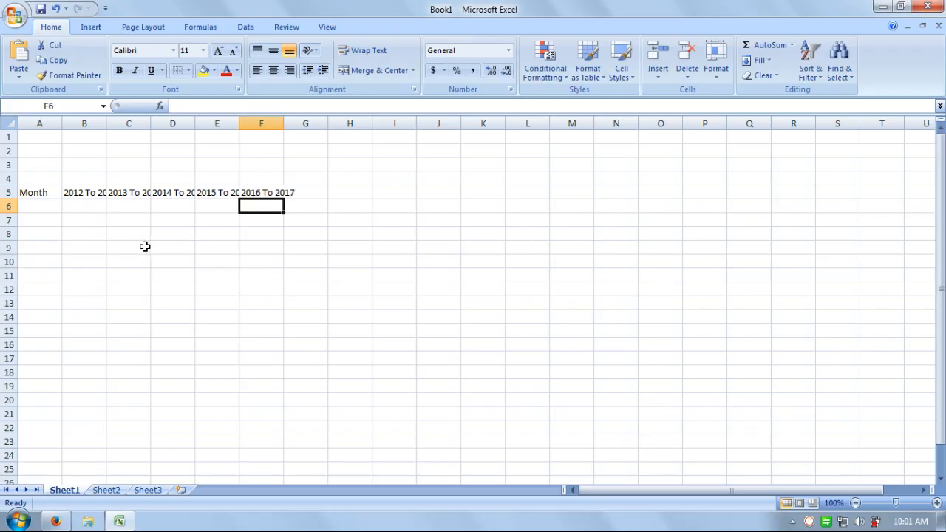
- Widen columns B through F so that each year heading fits inside its own cell
click(33, 207)
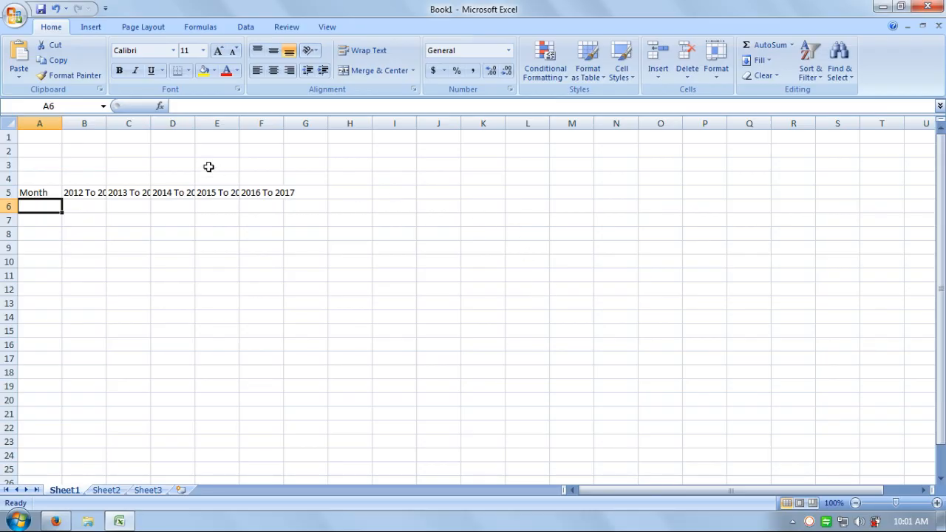
click(112, 122)
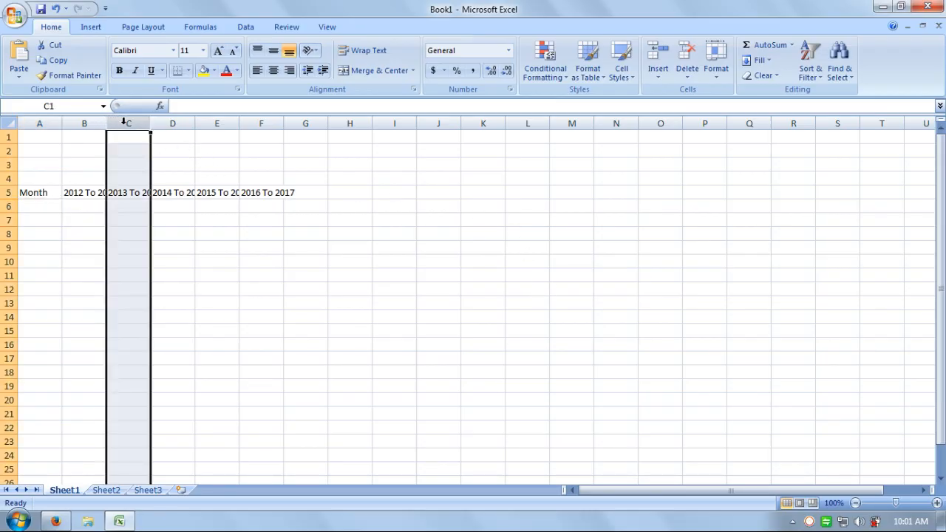
drag(107, 123, 478, 123)
click(353, 262)
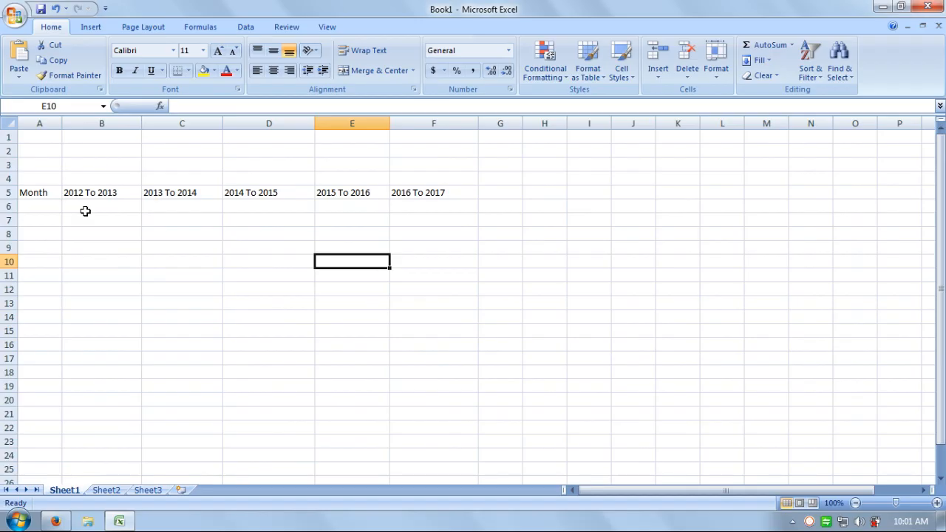
- Enter Apr in A6 and May in A7, and fill the month series down to Mar in A17
click(24, 207)
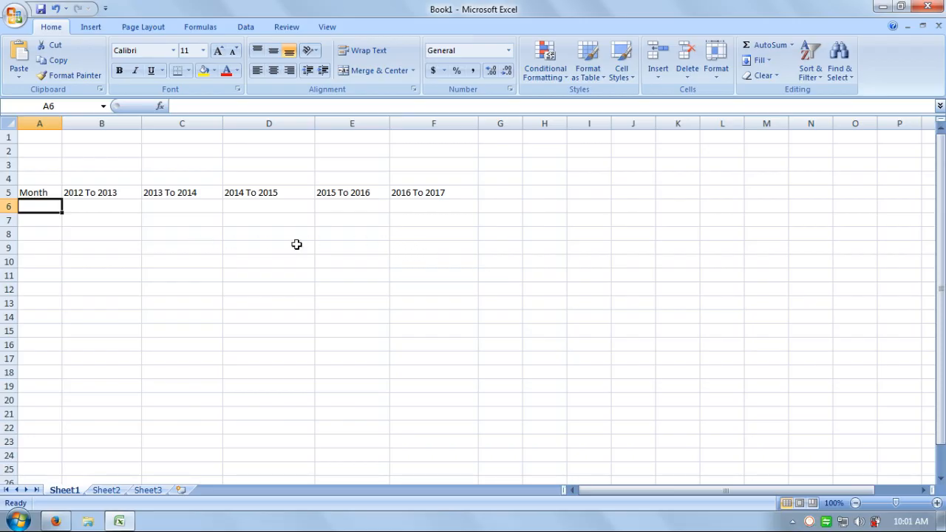
text(Apr)
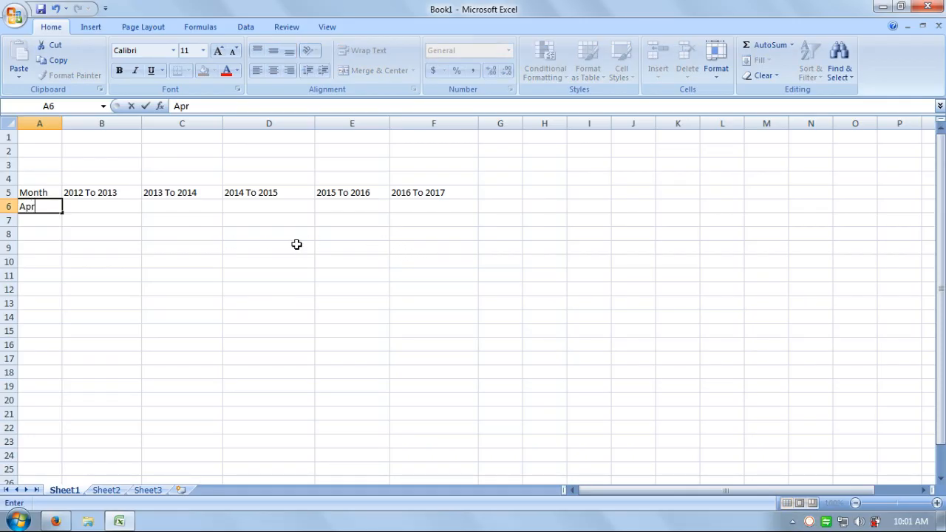
key(Return)
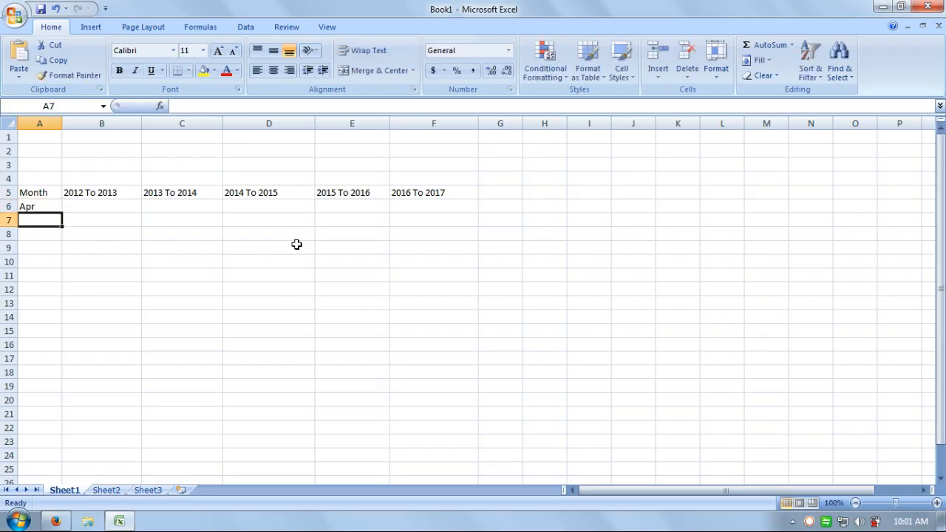
text(May)
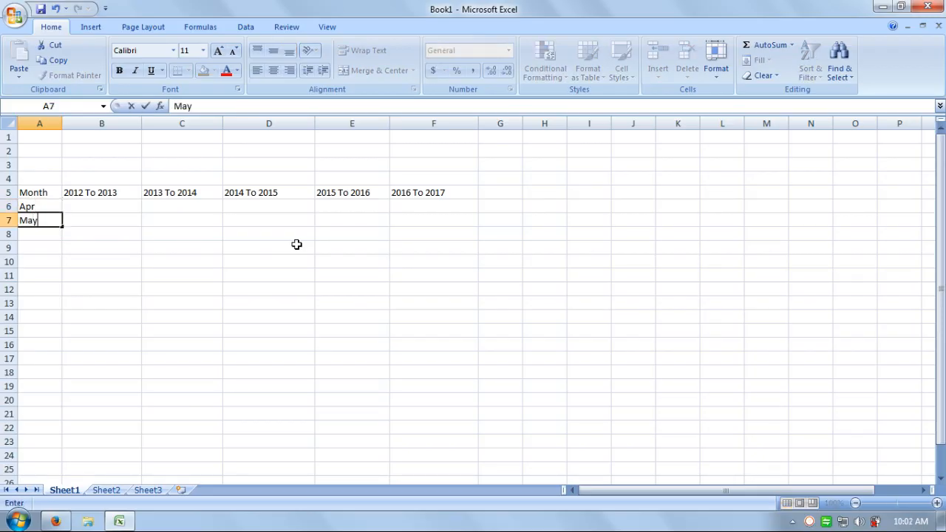
key(Return)
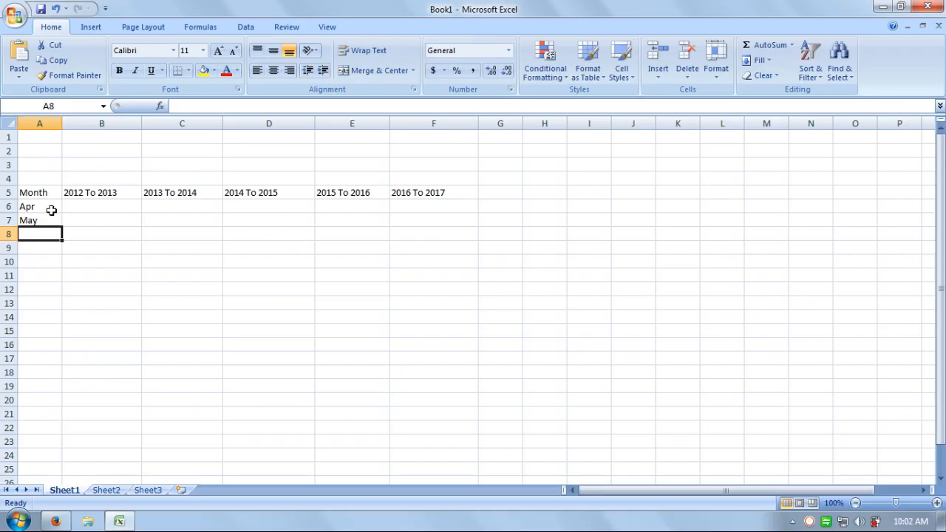
drag(46, 208, 64, 363)
click(65, 229)
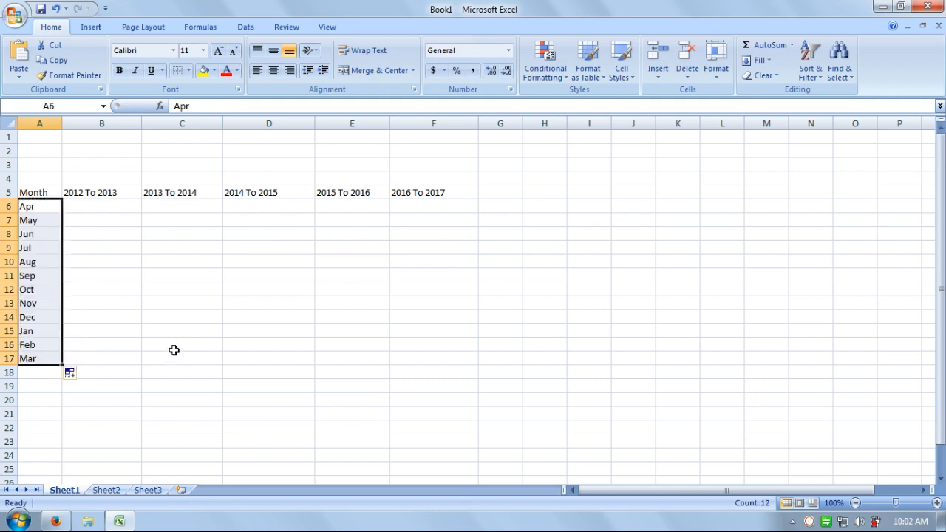
- Apply All Borders to the whole table range A5:F17
click(89, 209)
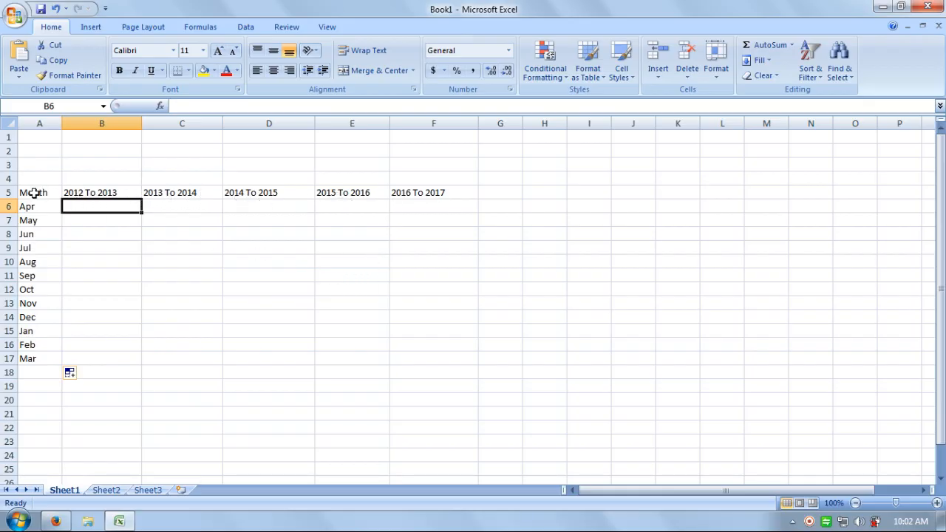
drag(34, 192, 426, 358)
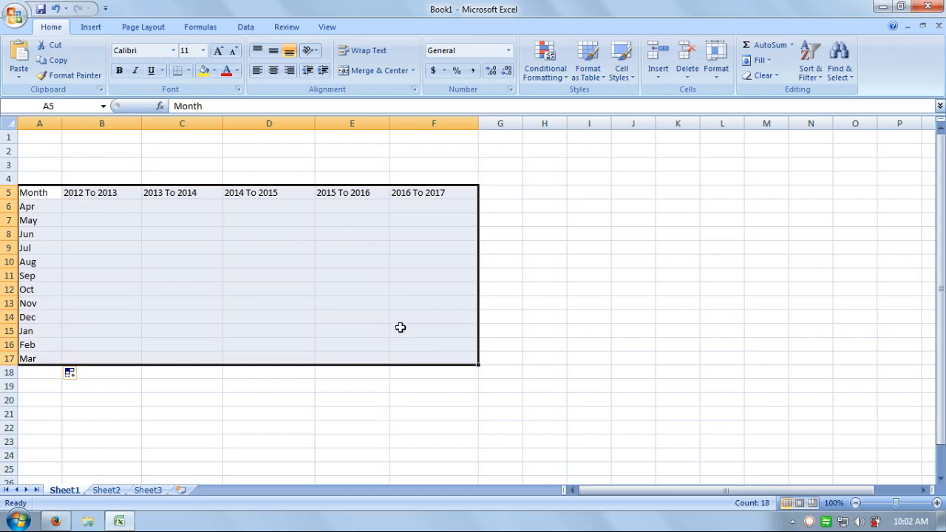
click(188, 71)
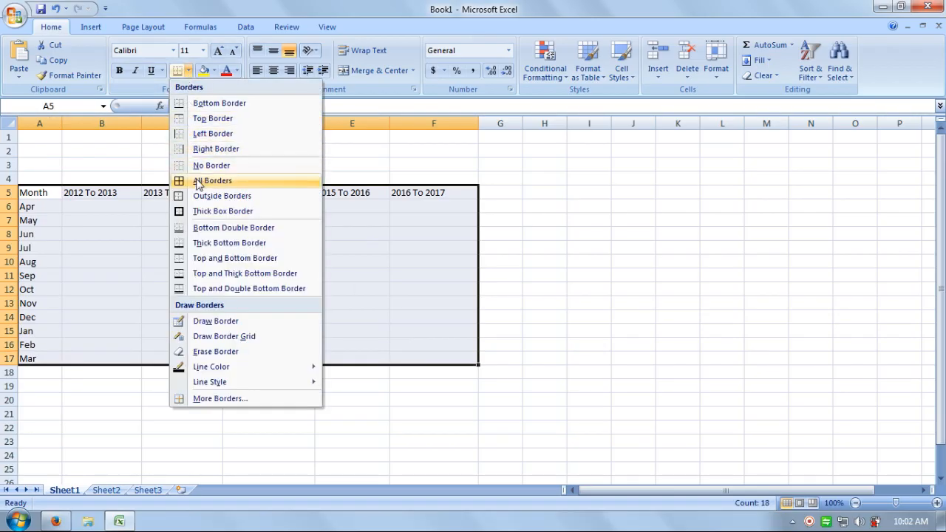
click(194, 181)
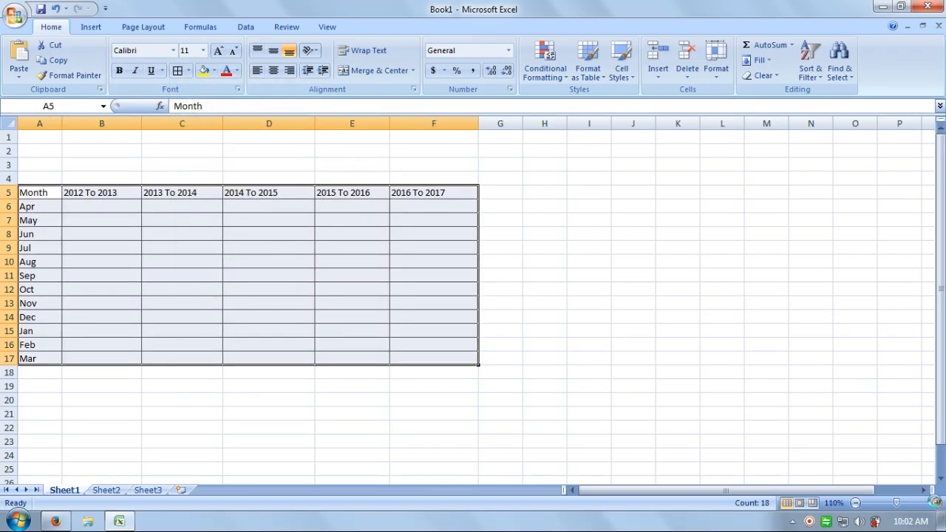
- Enter the 2012 To 2013 values for Apr through Jun in B6:B8: 15, 20 and 22
click(936, 503)
click(936, 503)
click(936, 504)
click(936, 503)
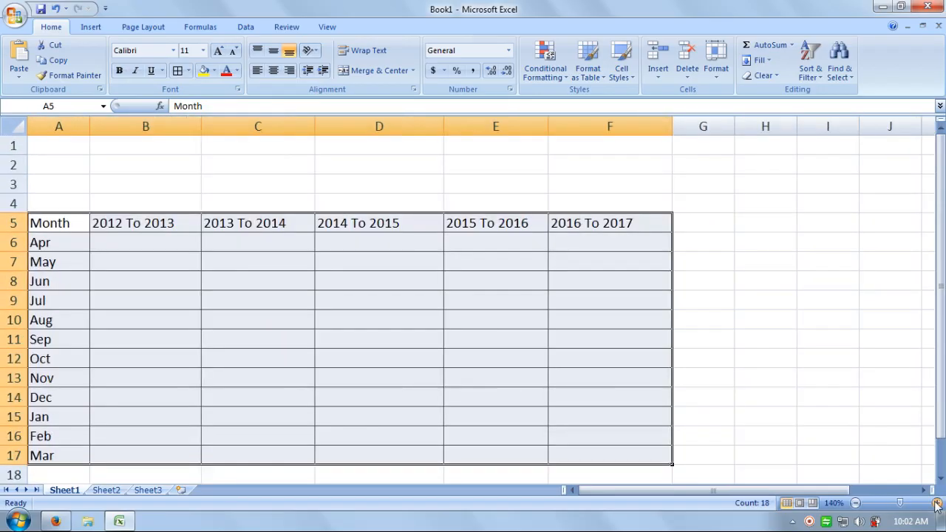
click(779, 342)
click(123, 242)
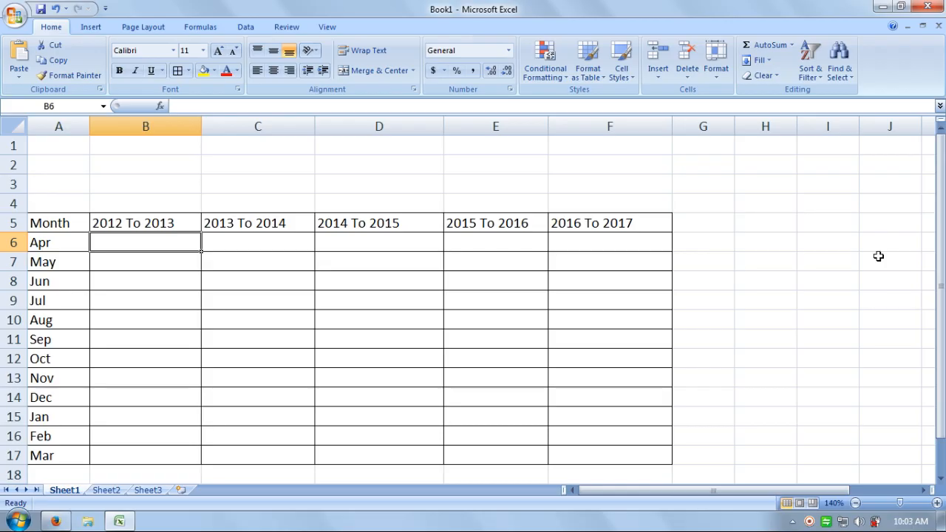
text(15)
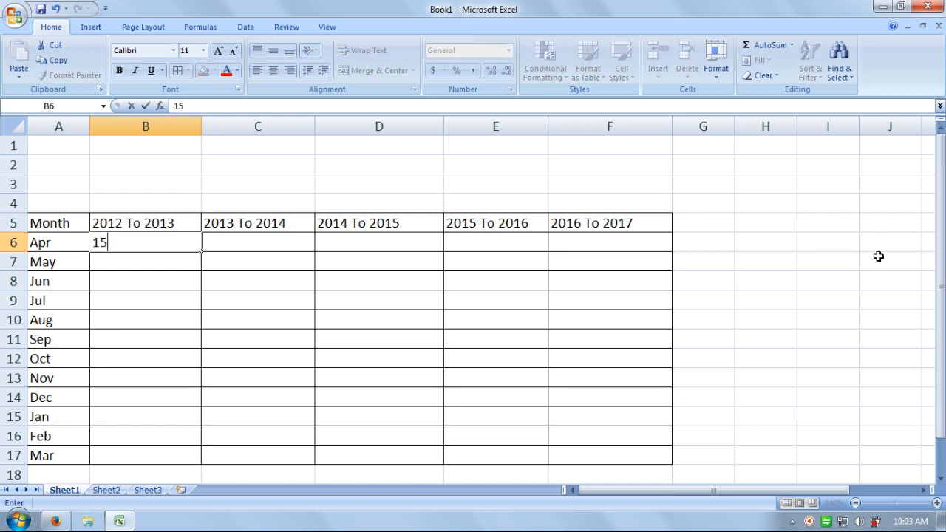
key(Return)
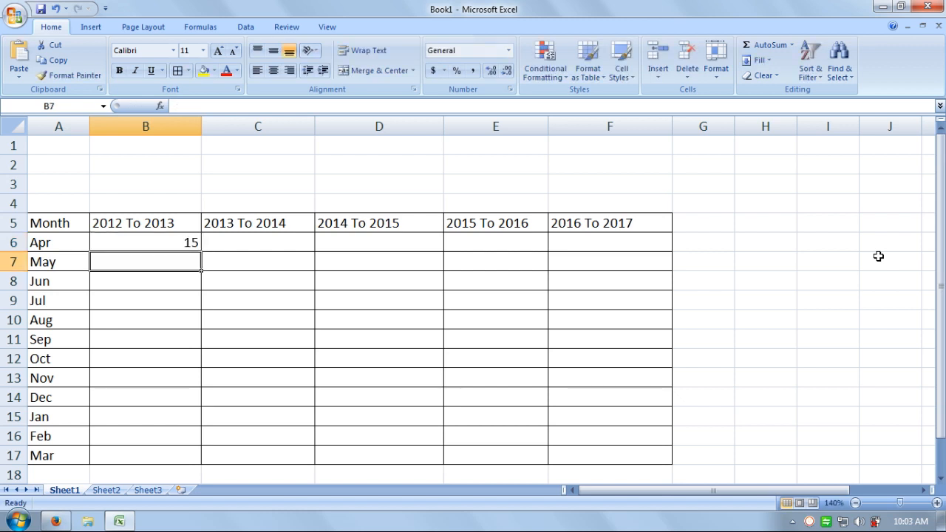
text(20)
key(Return)
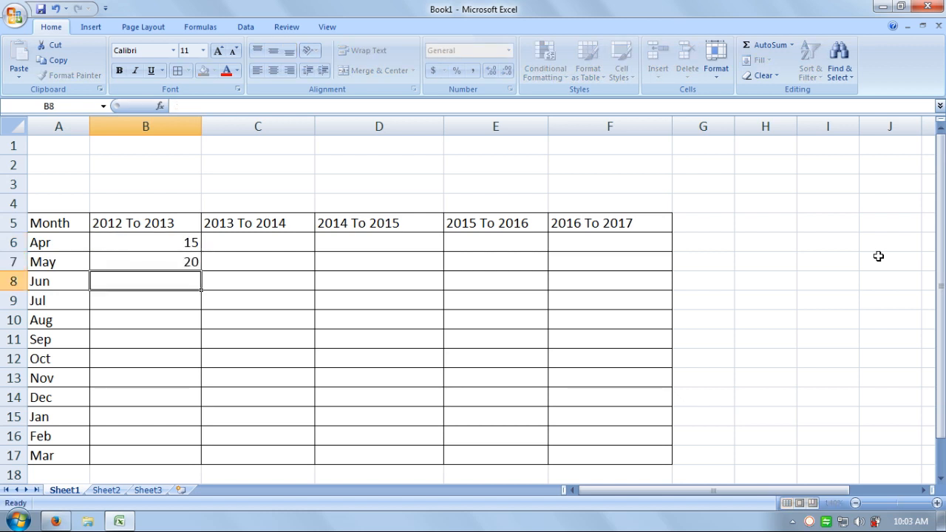
text(22)
key(Return)
- Fill in 18, 16, 19 and 20 for Jul through Oct in B9:B12 of the 2012 To 2013 column
text(18)
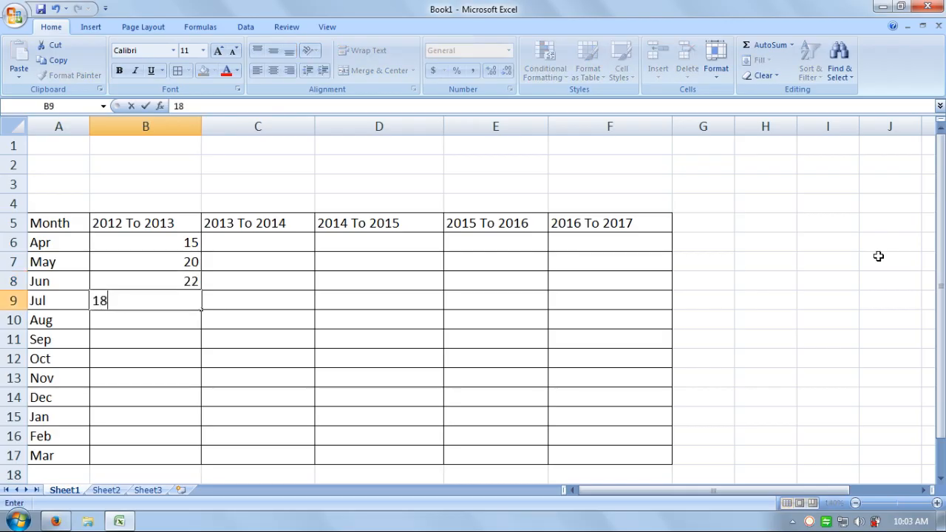
key(Return)
text(16)
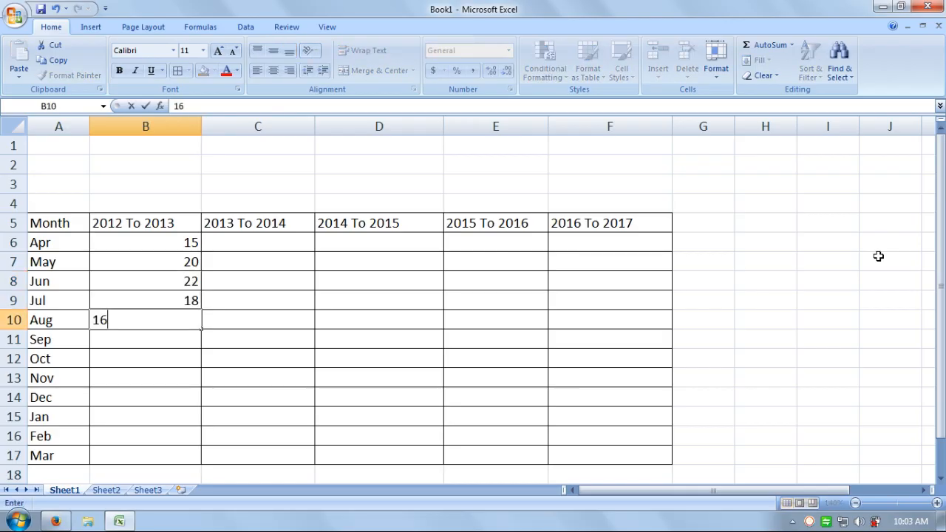
key(Return)
text(19)
key(Return)
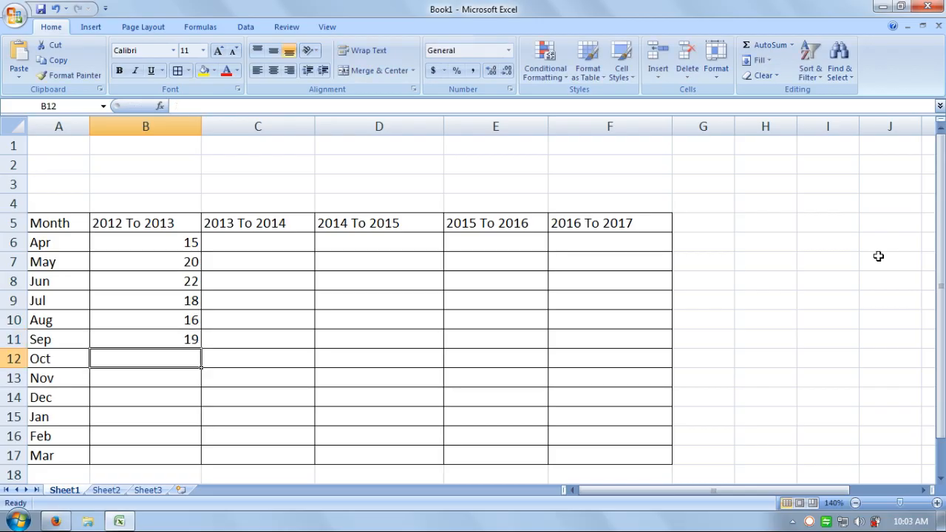
text(20)
key(Return)
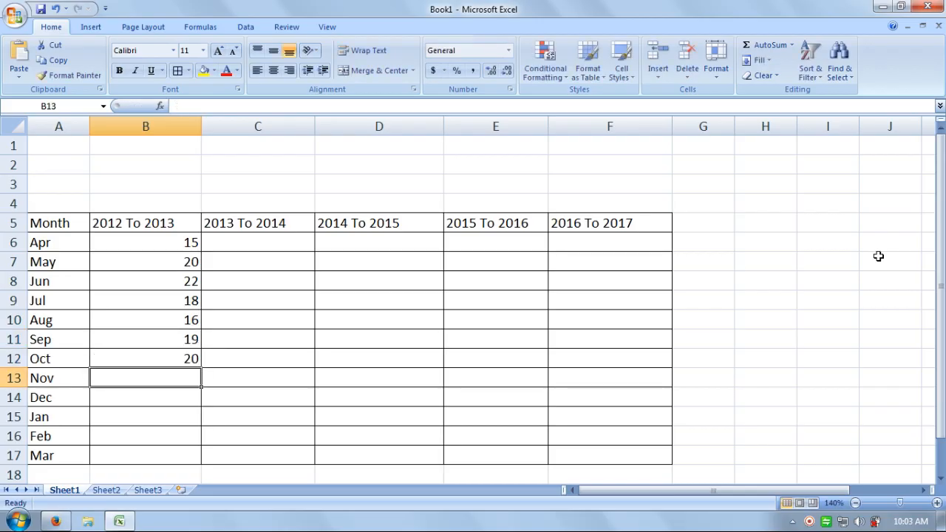
- Enter 30, 25, 16 and 14 for Nov through Feb in B13:B16 of the 2012 To 2013 column
text(30)
key(Return)
text(25)
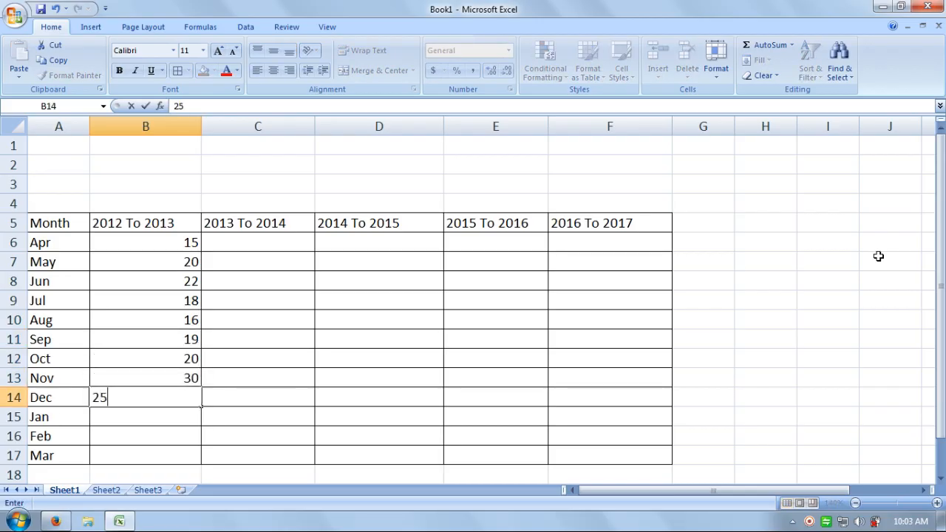
key(Return)
text(16)
key(Return)
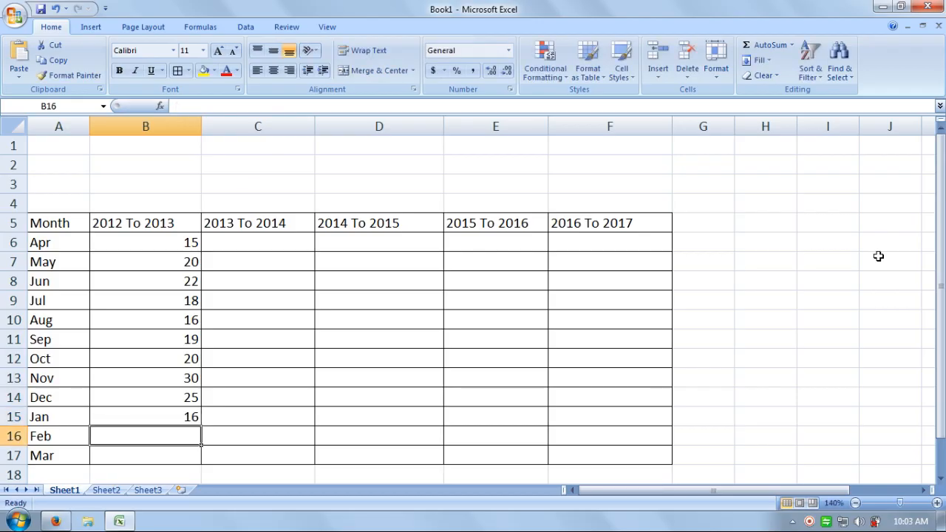
text(14)
key(Right)
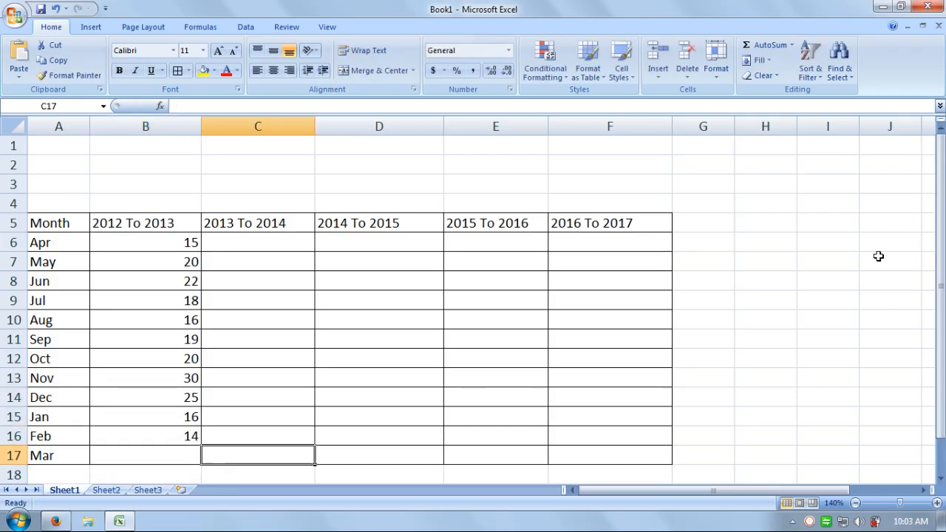
key(Up)
key(Up)
key(Up)
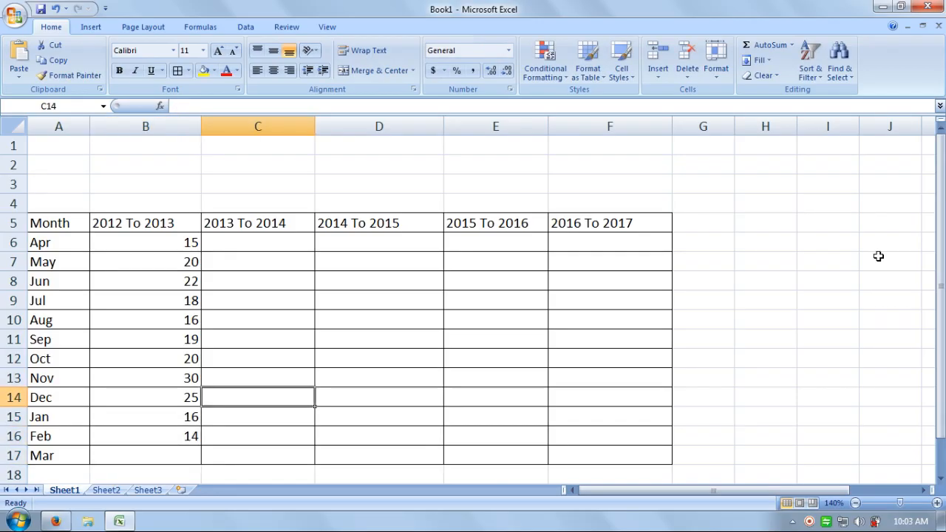
key(Left)
key(Left)
key(Up)
key(Up)
key(Up)
key(Up)
key(Up)
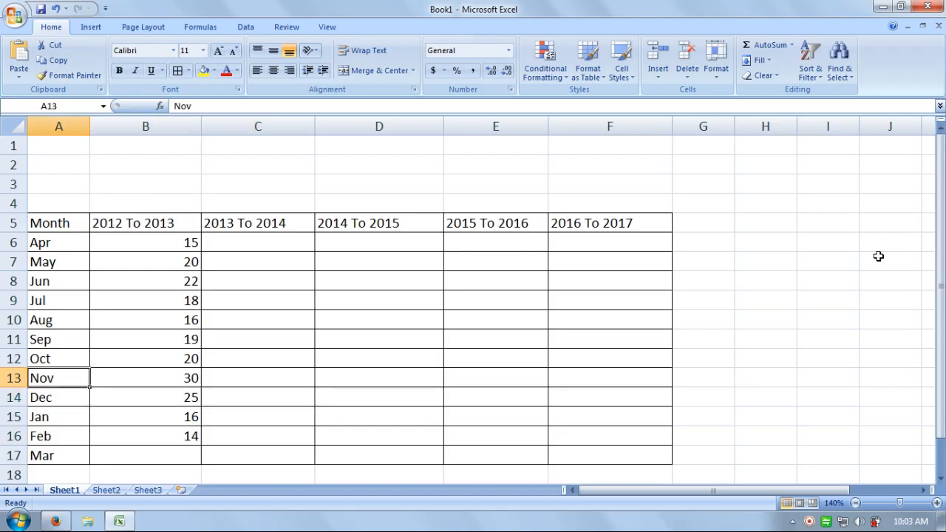
key(Up)
key(Up)
key(Up)
key(Right)
- Complete the 2012 To 2013 column by entering 15 for Mar in B17
key(Down)
key(Down)
key(Down)
key(Down)
key(Down)
key(Down)
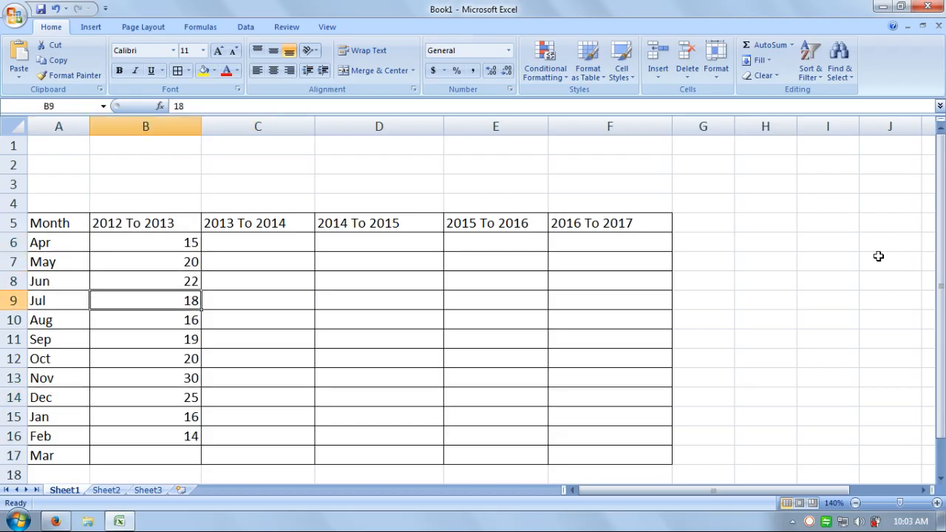
key(Down)
key(Down)
key(Down)
key(Down)
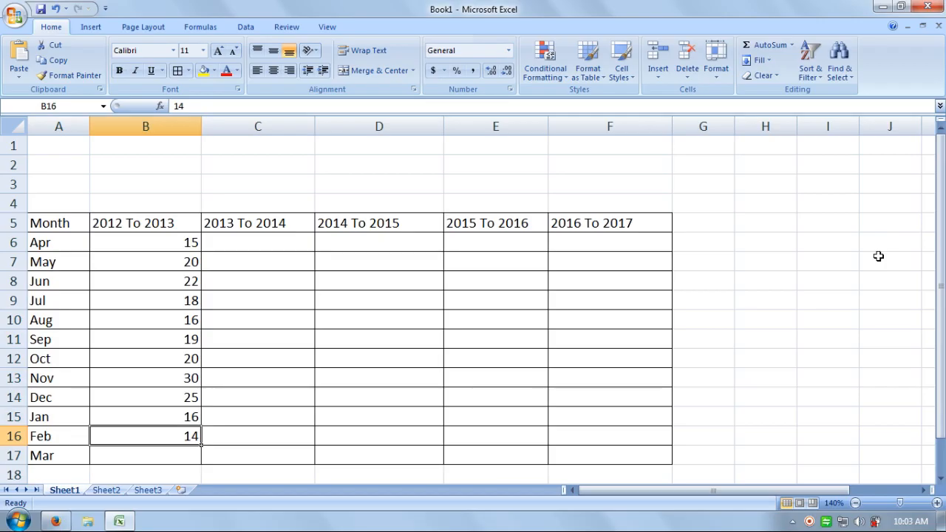
key(Down)
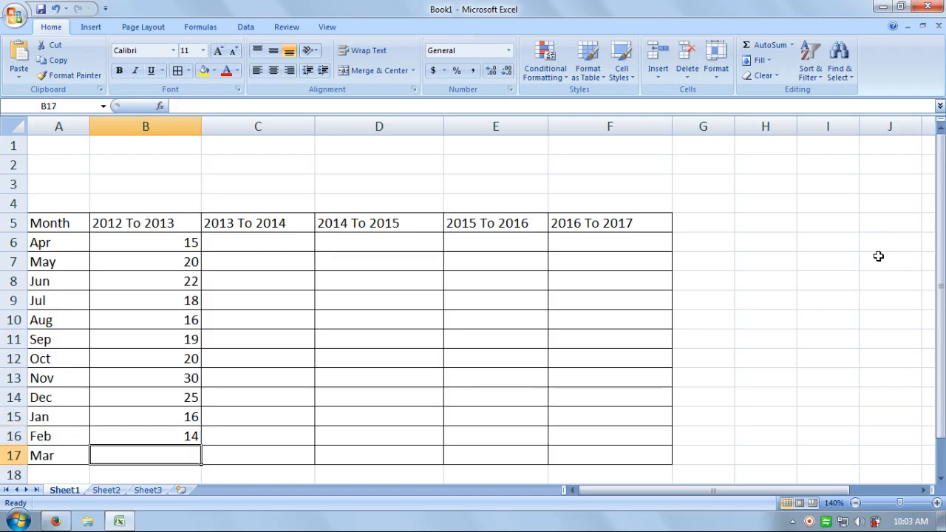
text(1)
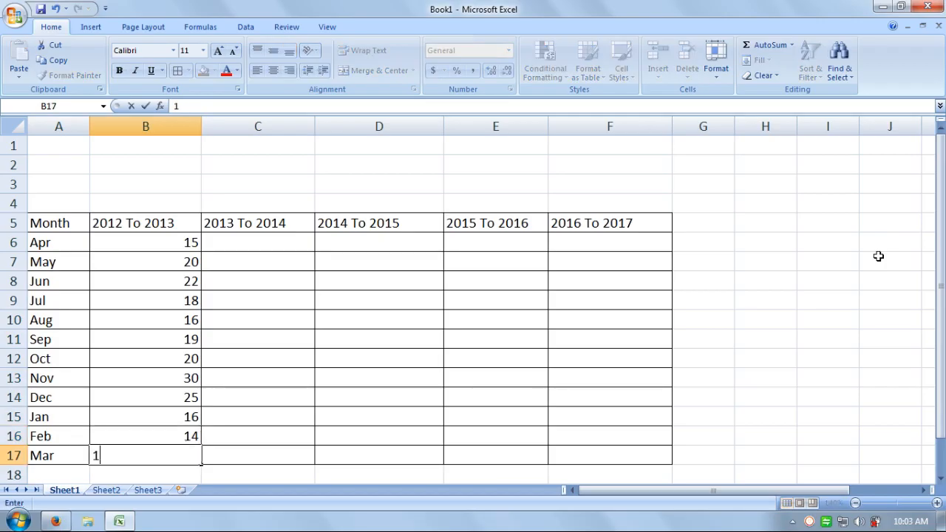
key(Tab)
- Enter the 2013 To 2014 values for Apr through Jul in C6:C9: 14, 16, 20 and 25
key(Up)
key(Up)
key(Up)
key(Up)
key(Up)
key(Up)
key(Up)
key(Up)
key(Up)
key(Up)
key(Up)
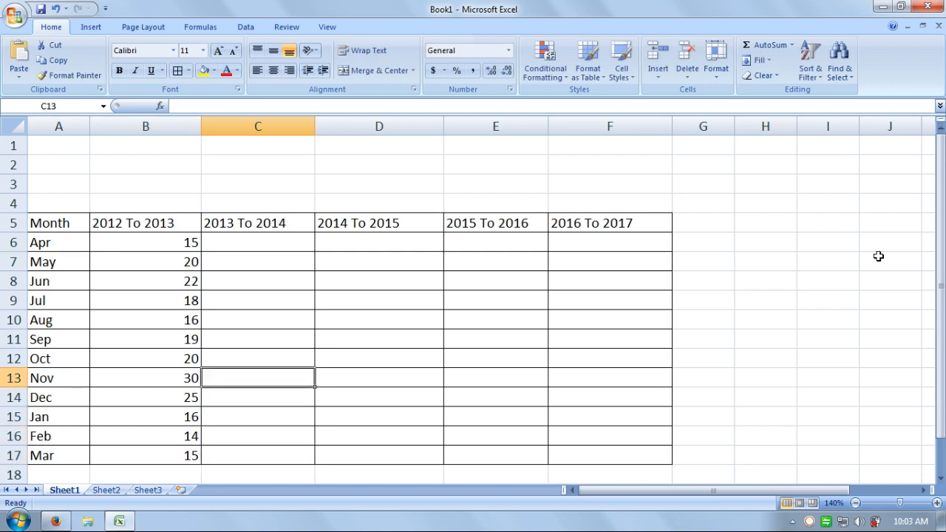
text(14)
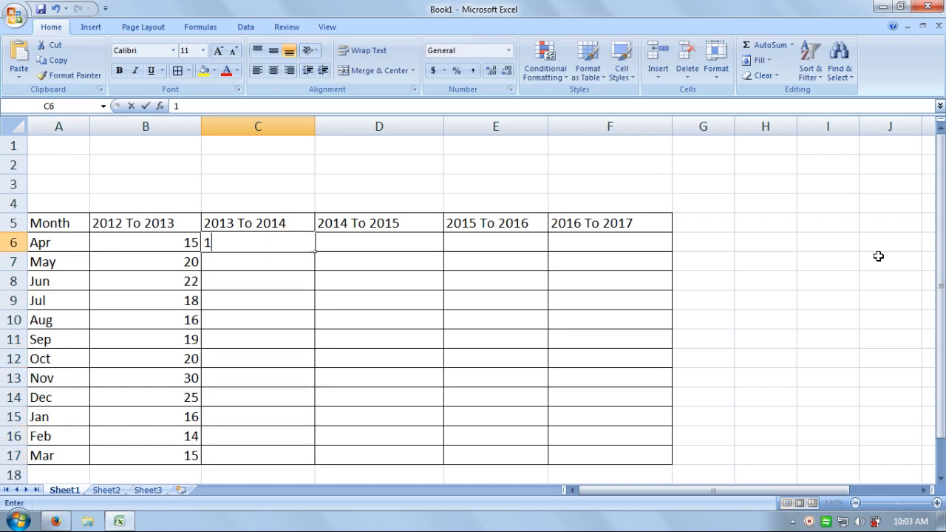
key(Return)
text(16)
key(Return)
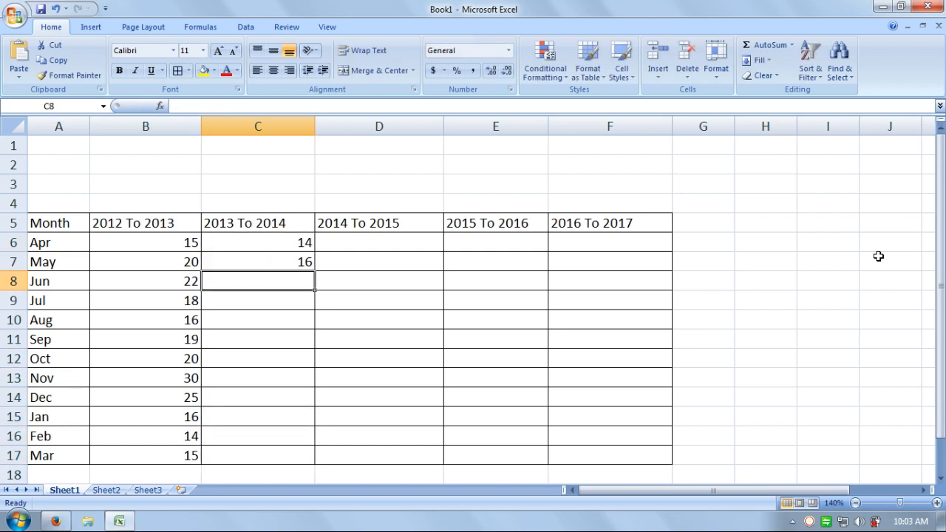
text(20)
key(Return)
text(25)
key(Return)
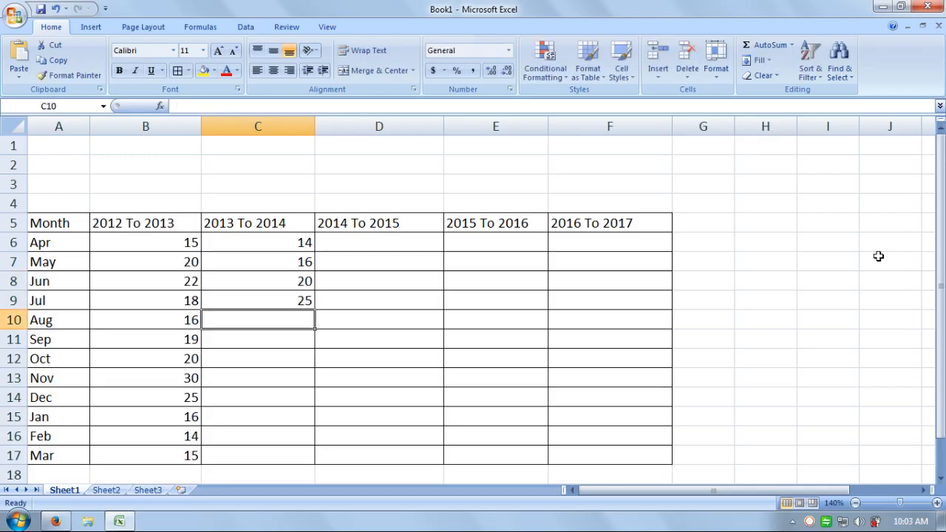
- Fill in 30, 20, 19 and 21 for Aug through Nov in C10:C13 of the 2013 To 2014 column
text(30)
key(Return)
text(20)
key(Return)
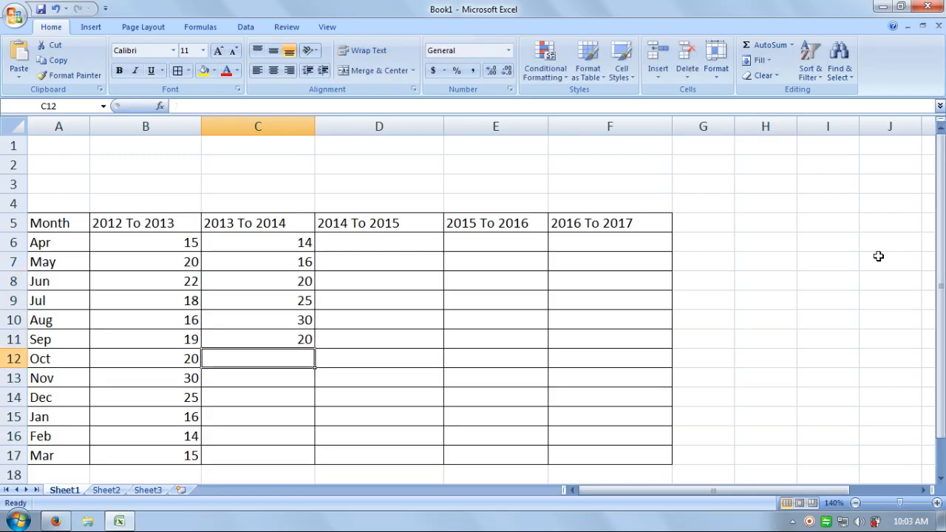
text(19)
key(Return)
text(21)
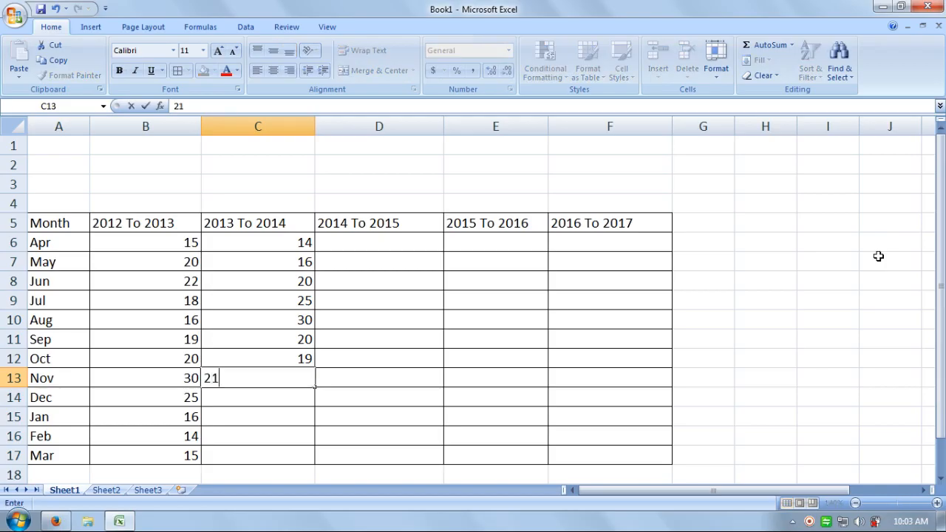
key(Return)
- Complete the 2013 To 2014 column with 40, 32, 18 and 14 for Dec through Mar in C14:C17
text(40)
key(Return)
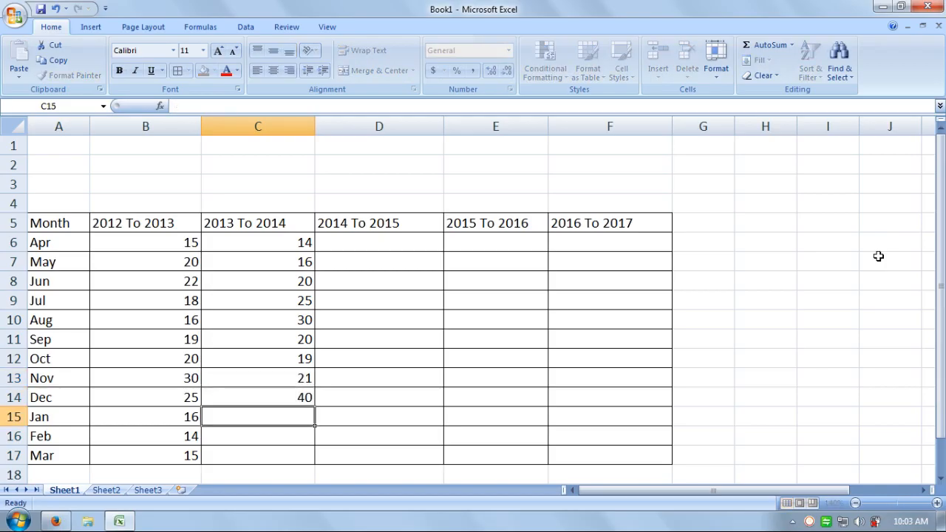
text(32)
key(Return)
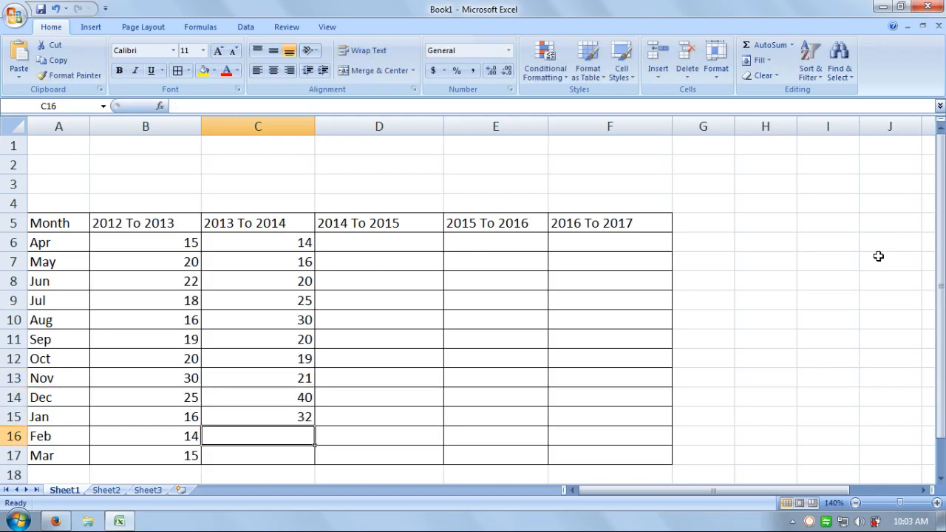
text(18)
key(Return)
text(14)
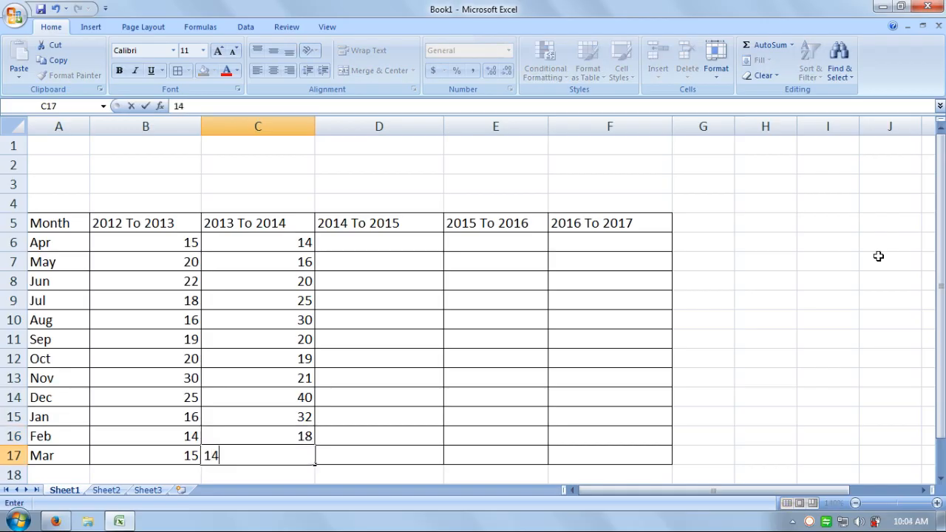
key(Return)
- Enter the 2014 To 2015 values for Apr through Jul in D6:D9: 16, 18, 19 and 20
key(Right)
key(Up)
key(Up)
key(Up)
key(Up)
key(Up)
key(Up)
key(Up)
key(Up)
key(Up)
key(Up)
key(Up)
key(Up)
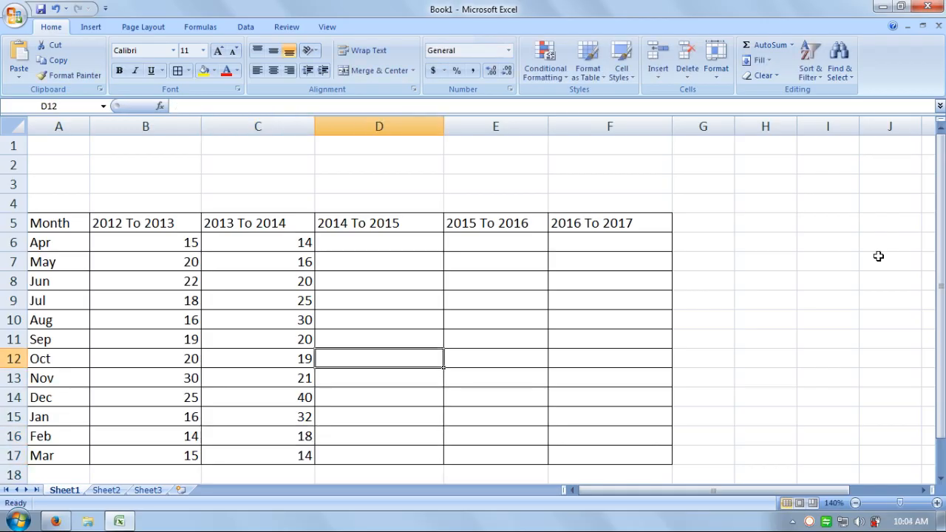
text(16)
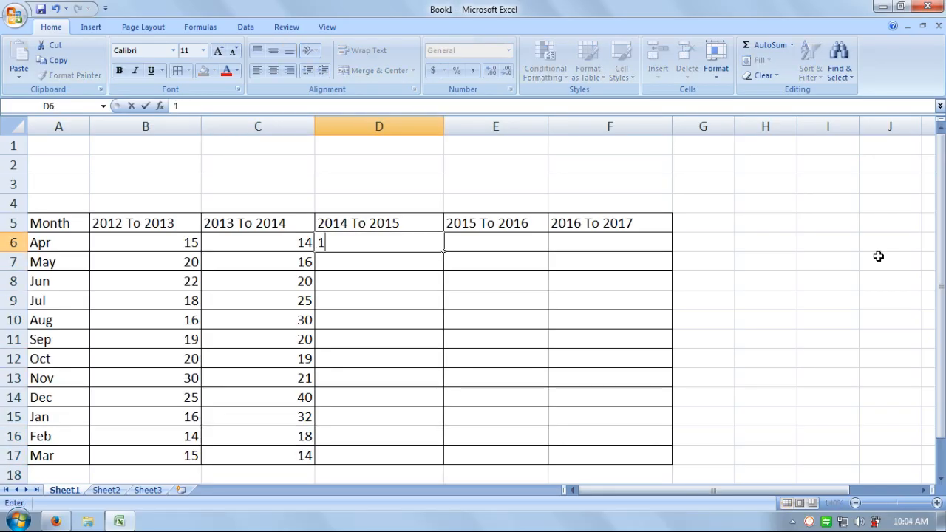
key(Return)
text(18)
key(Return)
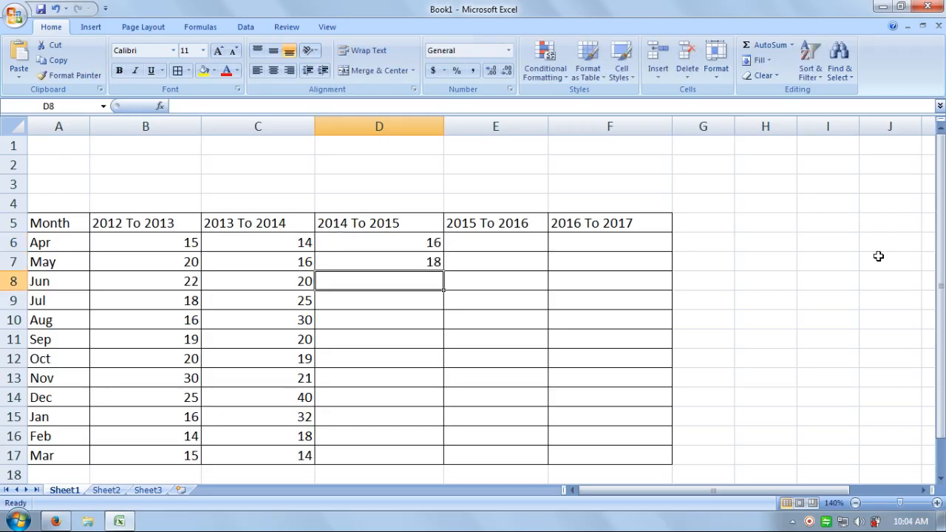
text(19)
key(Return)
text(20)
key(Return)
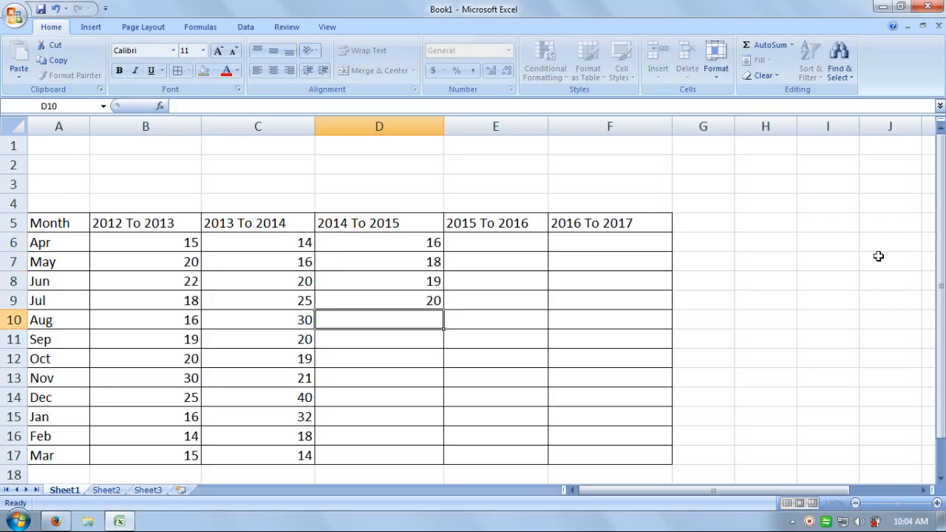
- Fill in 22, 33 and 14 for Aug through Oct in D10:D12 of the 2014 To 2015 column
text(22)
key(Return)
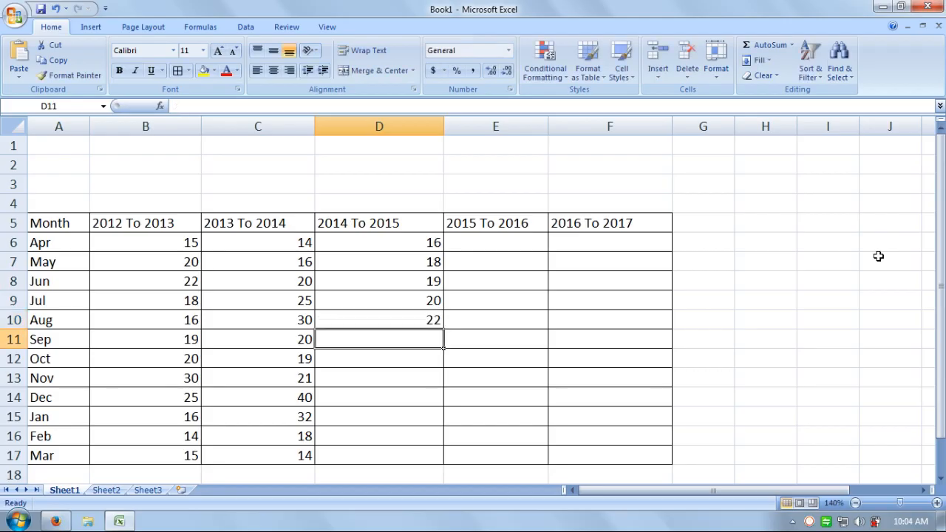
text(33)
key(Return)
text(14)
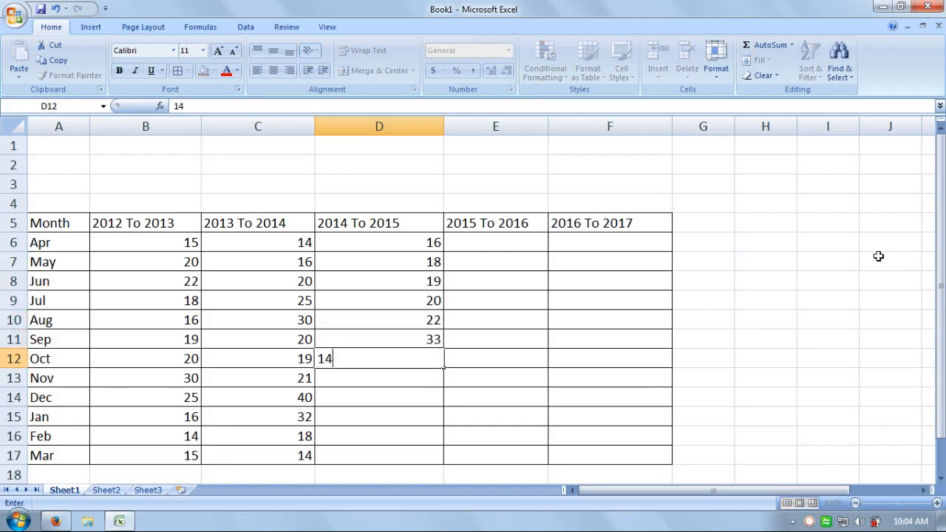
key(Return)
- Enter 16, 18 and 17 for Nov through Jan in D13:D15 of the 2014 To 2015 column
text(16)
key(Return)
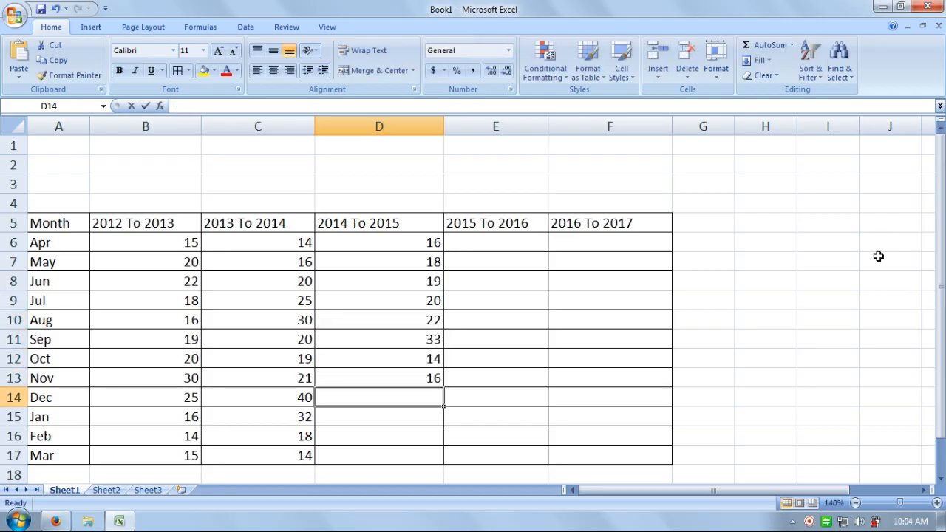
text(18)
key(Return)
text(17)
key(Return)
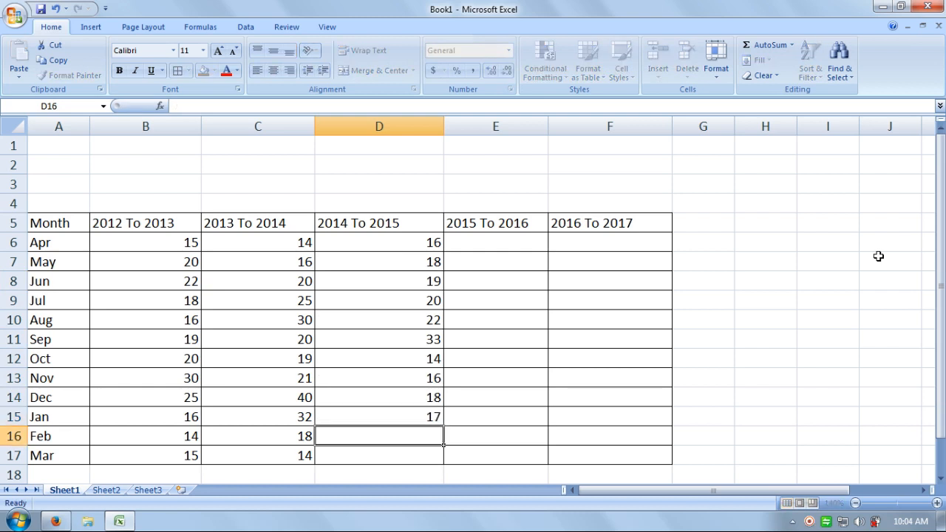
- Complete the 2014 To 2015 column with 22 for Feb and 19 for Mar in D16:D17
text(22)
key(Return)
text(19)
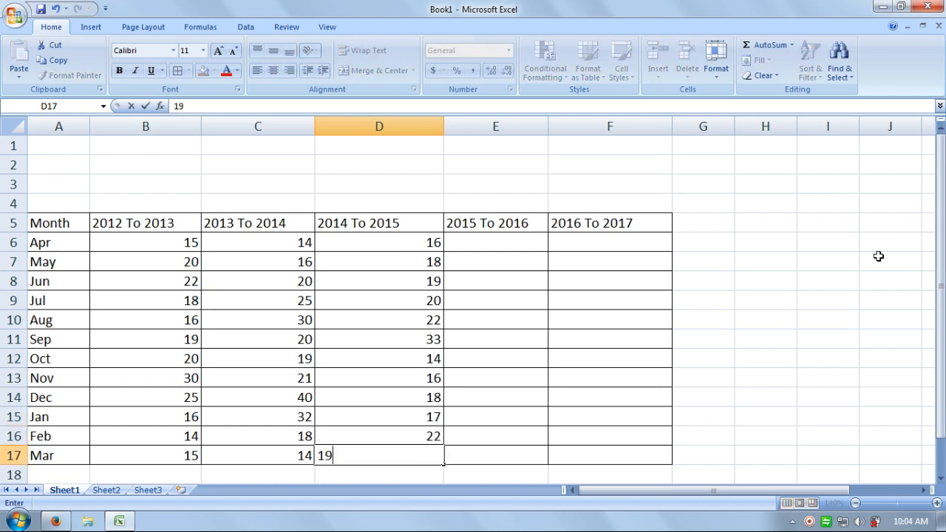
key(Return)
- Copy the 2013 To 2014 values in C6:C17 into the 2015 To 2016 column starting at E6
key(Right)
key(Up)
key(Up)
key(Up)
key(Up)
key(Up)
key(Up)
key(Up)
key(Up)
key(Up)
key(Up)
key(Up)
key(Up)
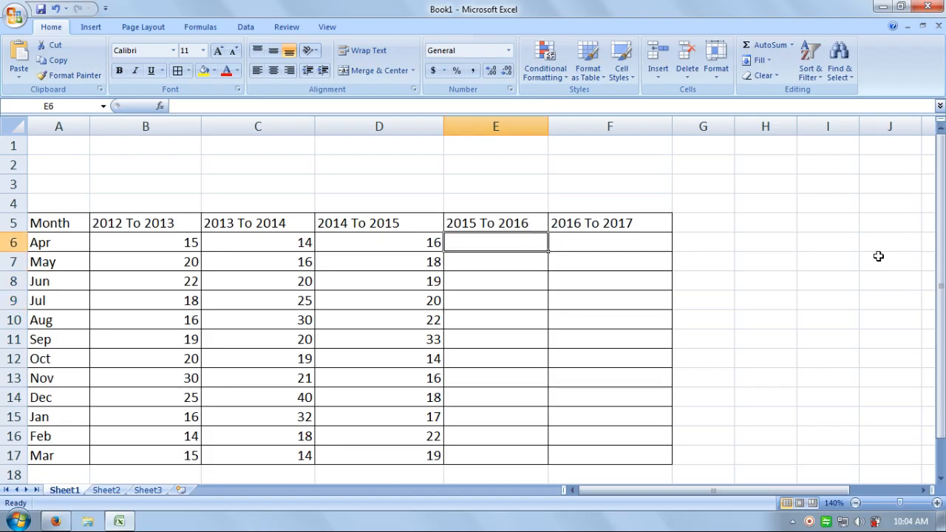
drag(246, 250, 241, 447)
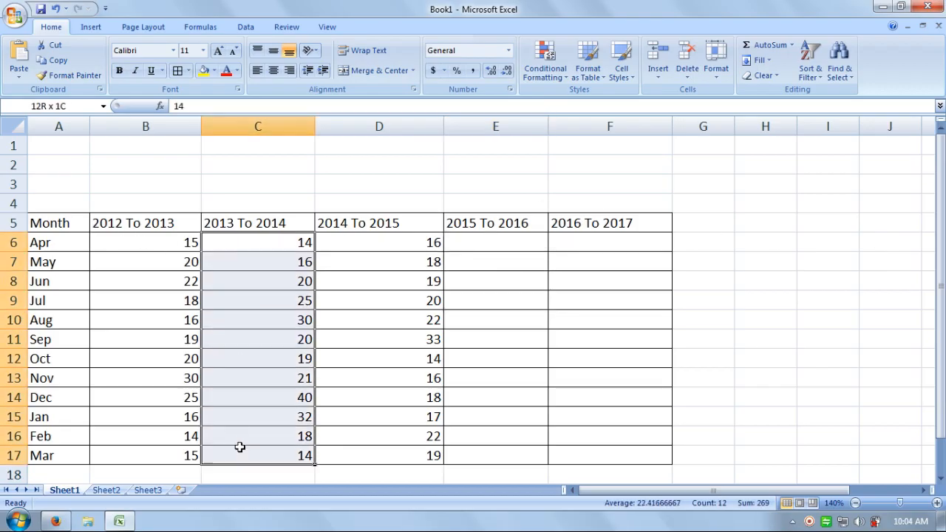
click(56, 60)
click(502, 244)
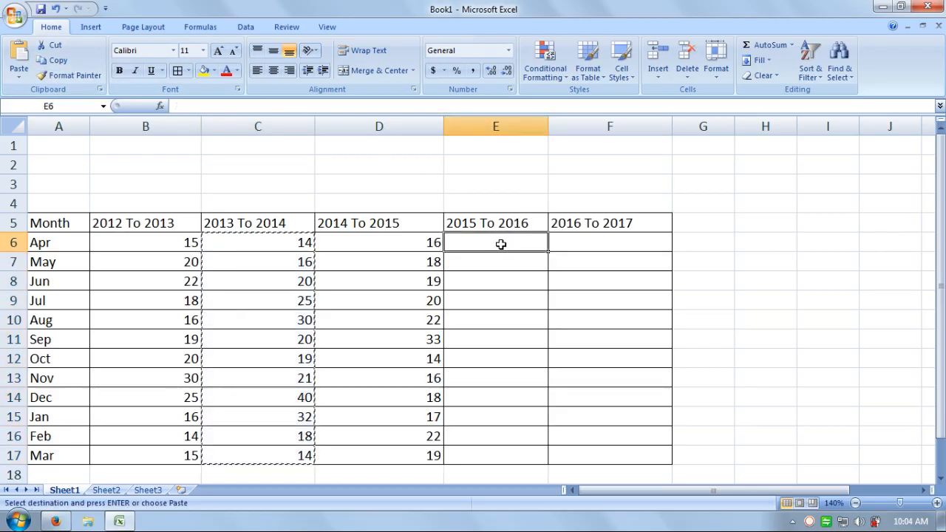
click(19, 59)
- Enter 34 as the Apr value of the 2016 To 2017 column in F6
click(578, 242)
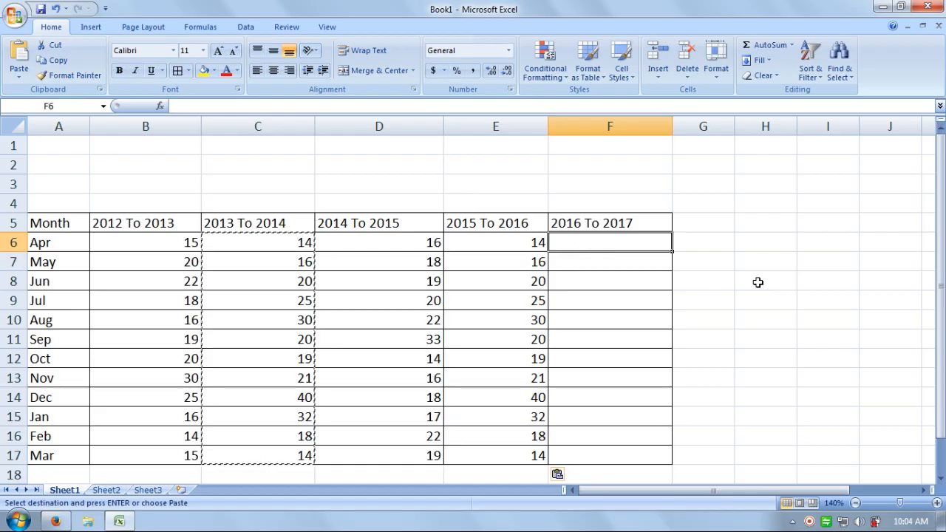
text(34)
key(Return)
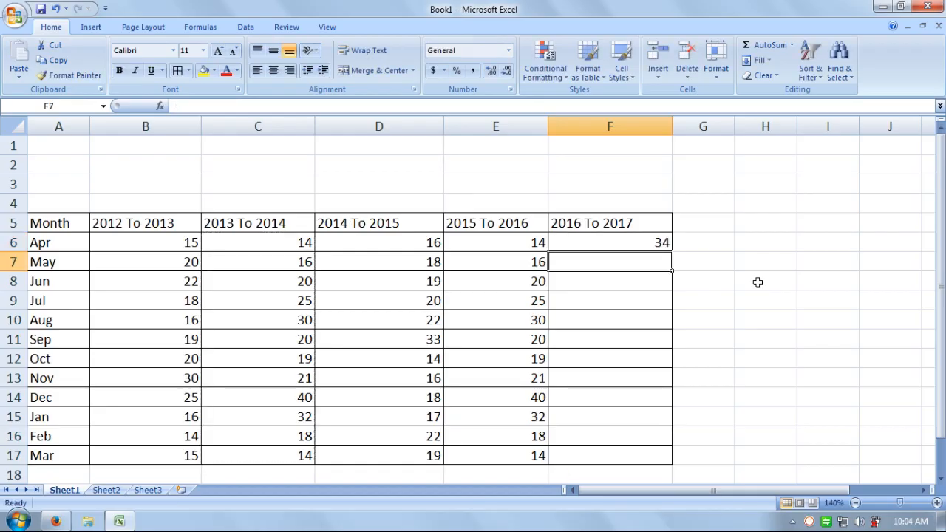
- Add the row label Total in A18 below Mar
drag(935, 341, 935, 350)
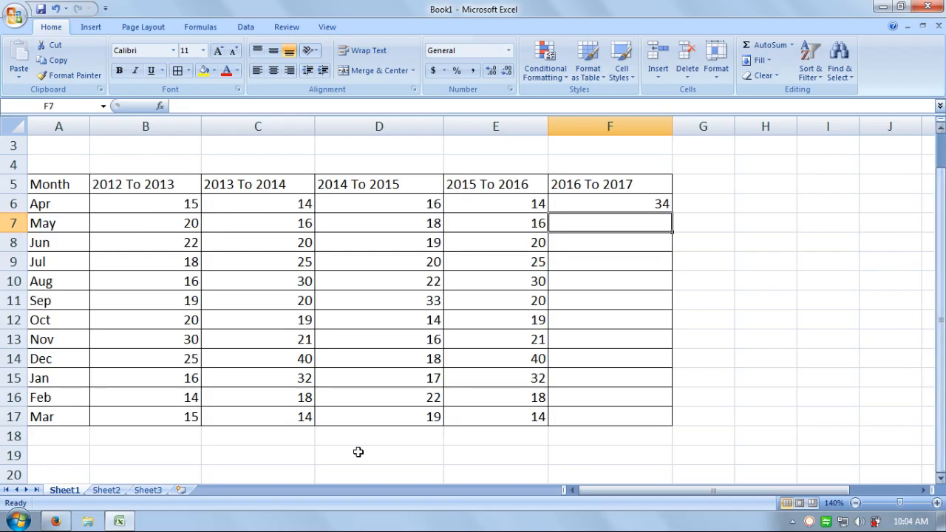
click(45, 432)
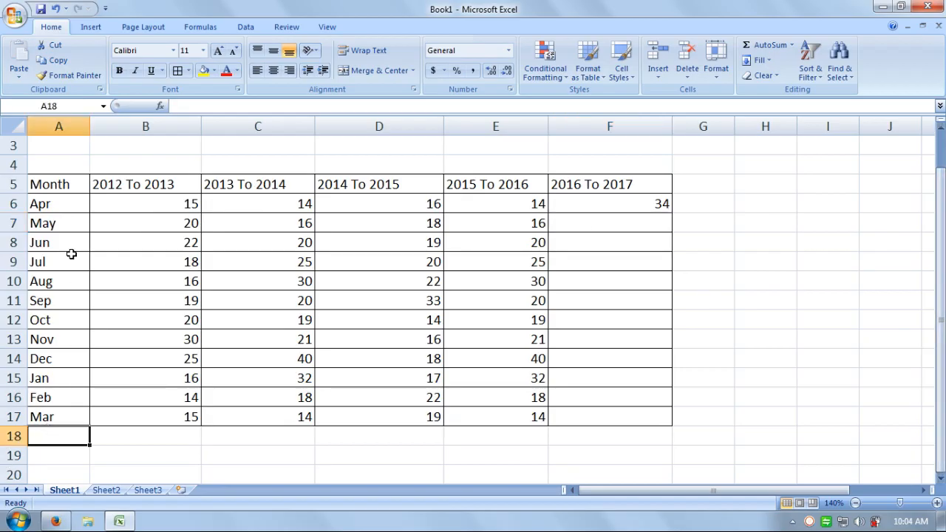
text(Total)
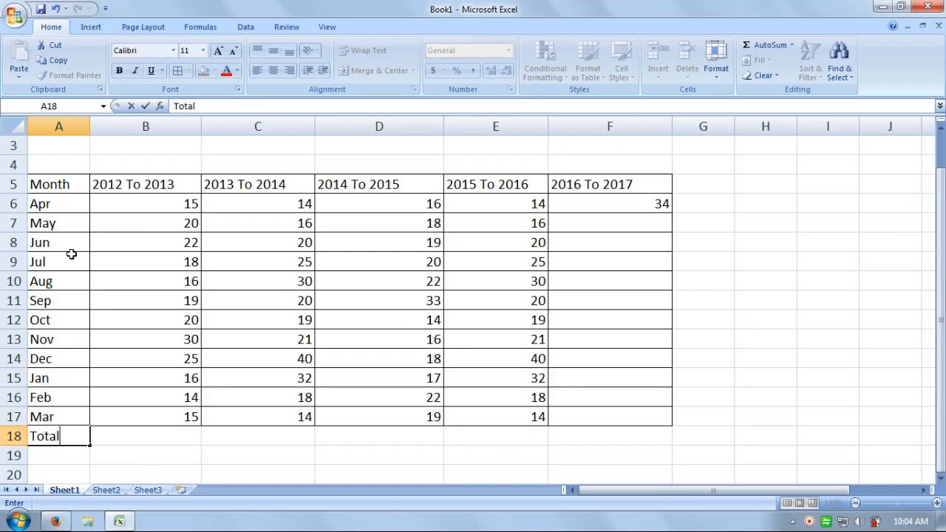
key(Tab)
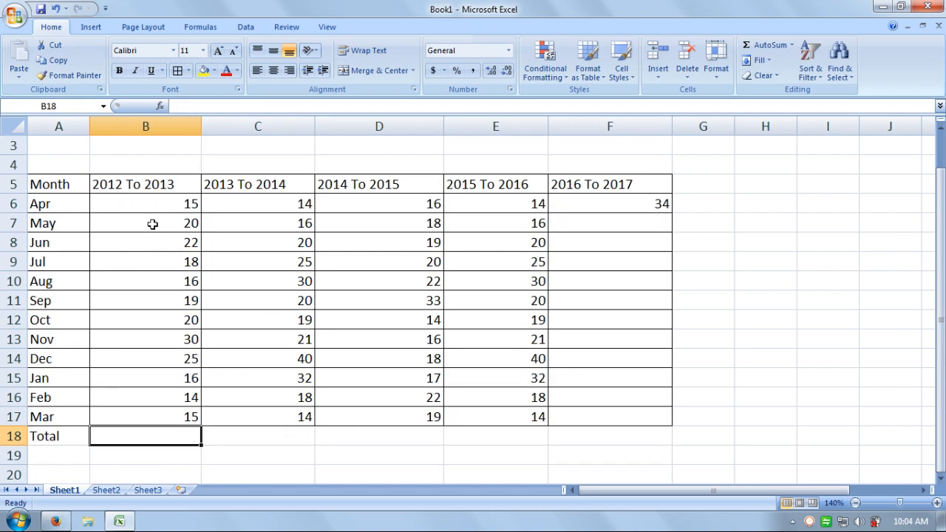
drag(153, 204, 153, 406)
click(143, 442)
text(su)
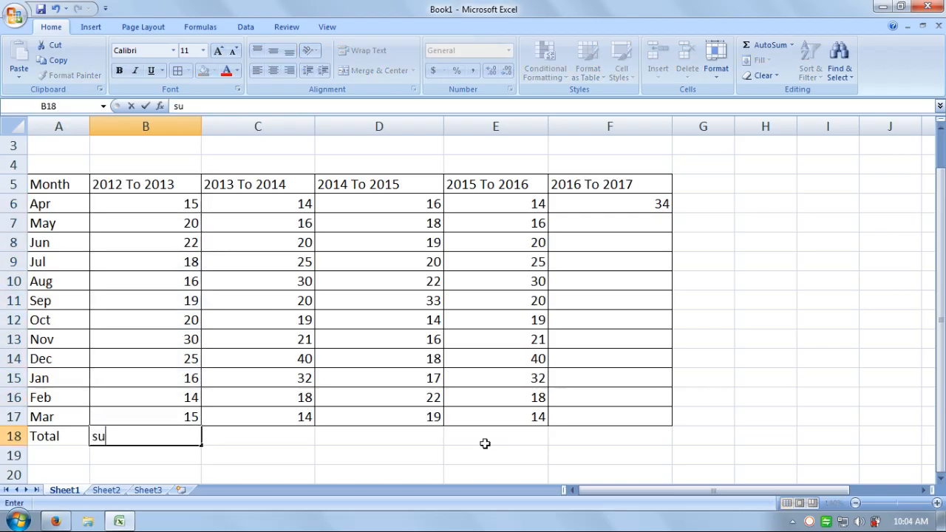
text(m)
key(BackSpace)
key(BackSpace)
key(BackSpace)
text(Sum()
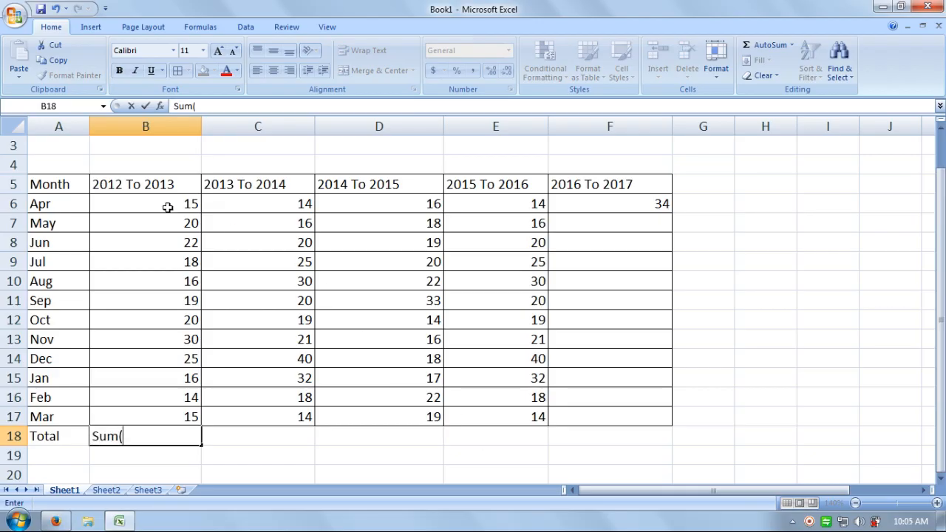
drag(167, 207, 170, 417)
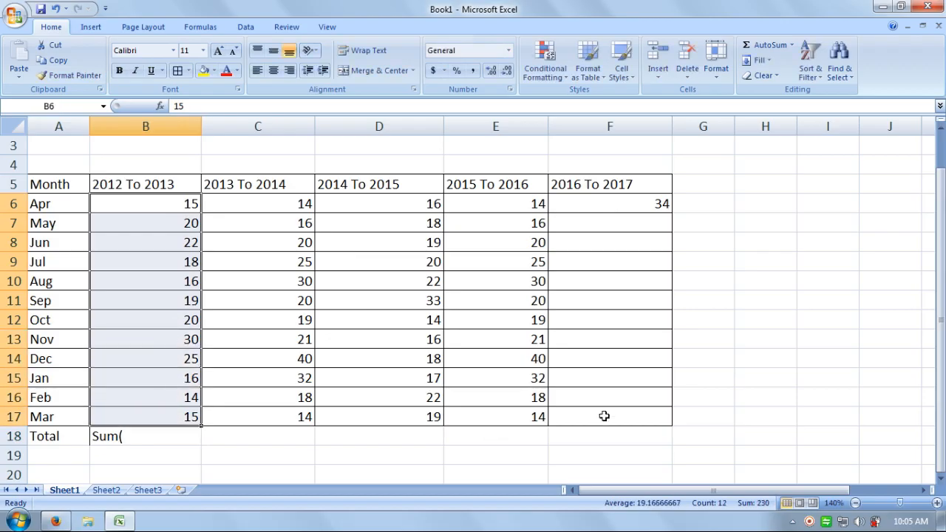
text())
key(Return)
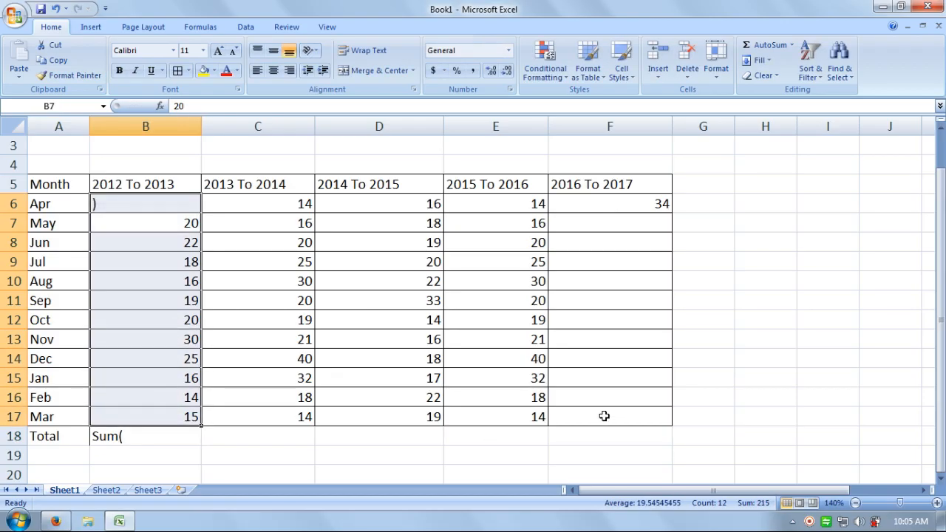
key(Return)
key(Up)
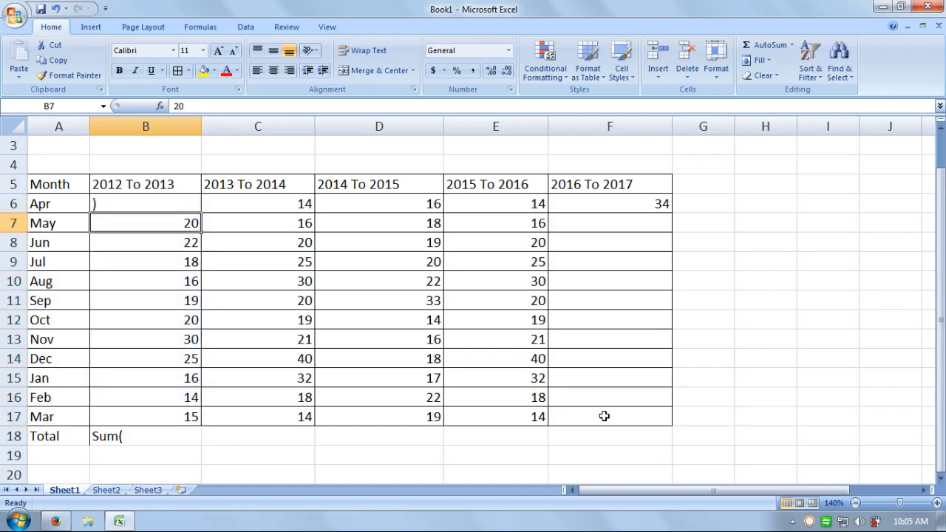
key(ctrl+z)
key(Down)
key(Down)
key(Down)
key(Down)
key(Down)
key(Down)
key(Down)
key(Down)
key(Down)
key(Down)
key(Down)
key(Down)
key(Delete)
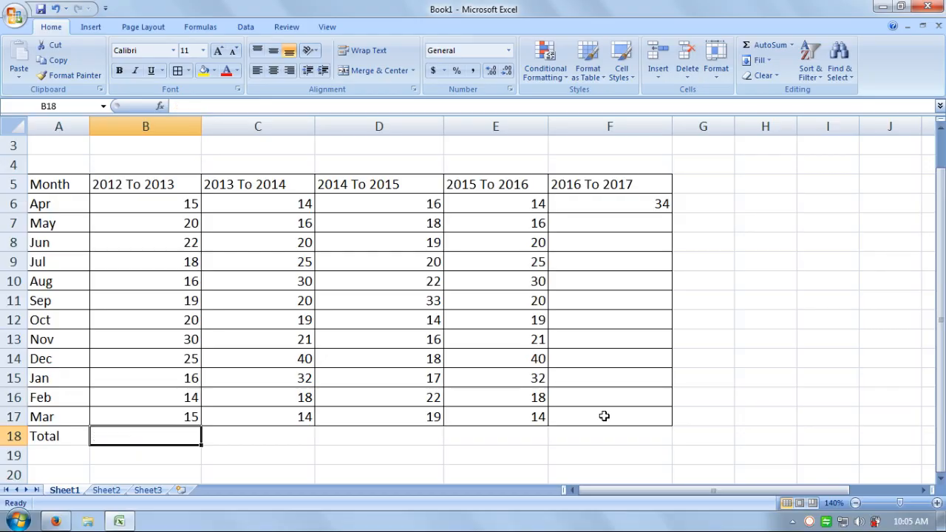
- Total the 2012 To 2013 column in B18 with the formula =sum(B6:B17)
text(=sum)
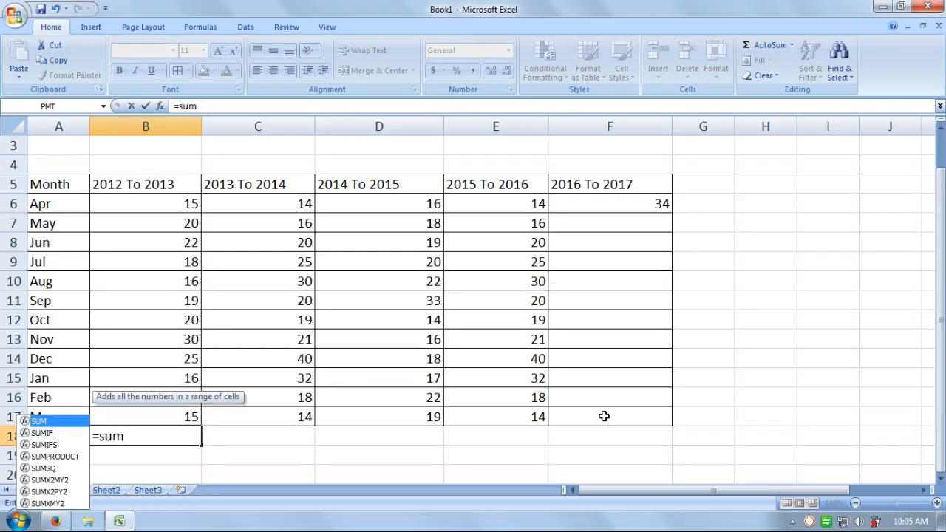
text(()
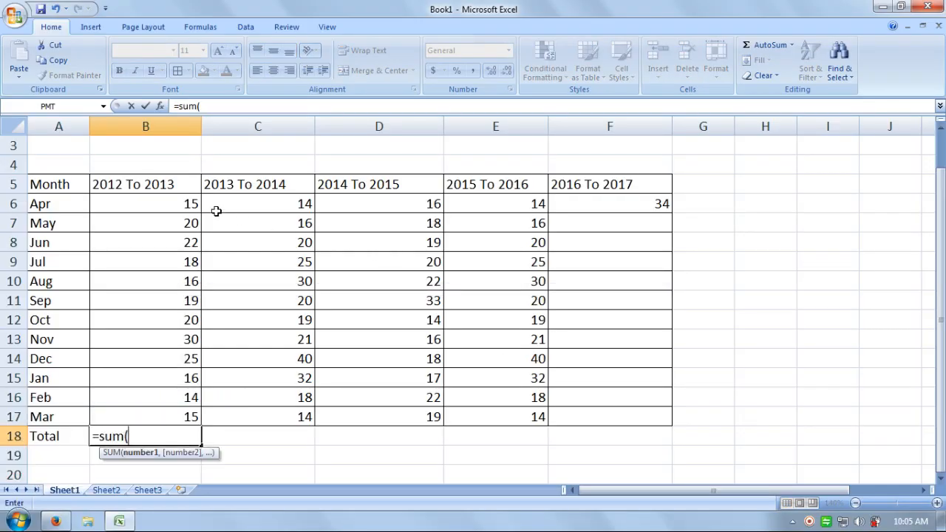
drag(180, 204, 172, 413)
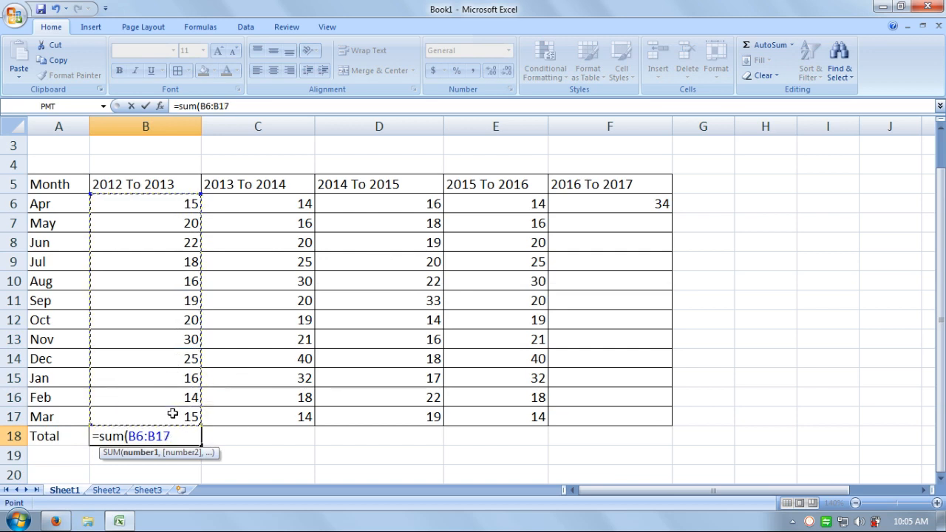
text())
key(Return)
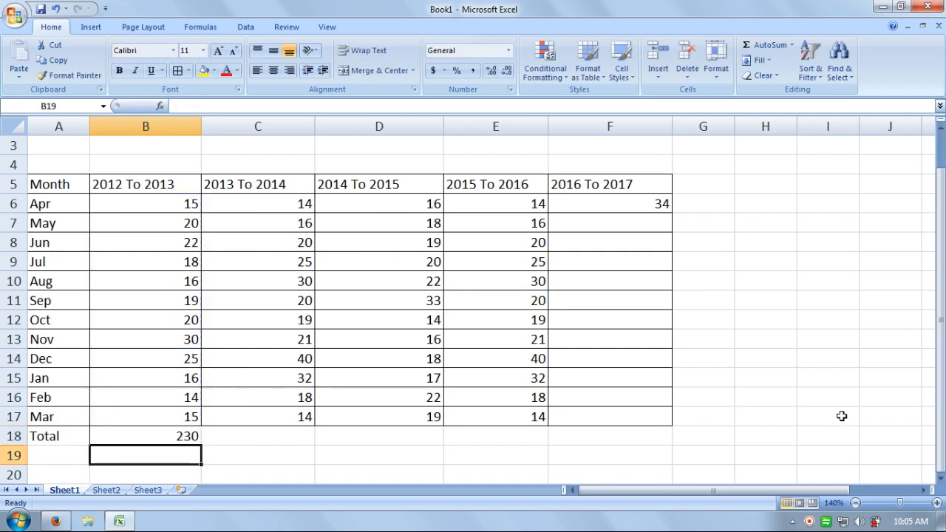
- Total the 2013 To 2014 column in C18 with the formula =sum(C6:C17)
key(Up)
key(Right)
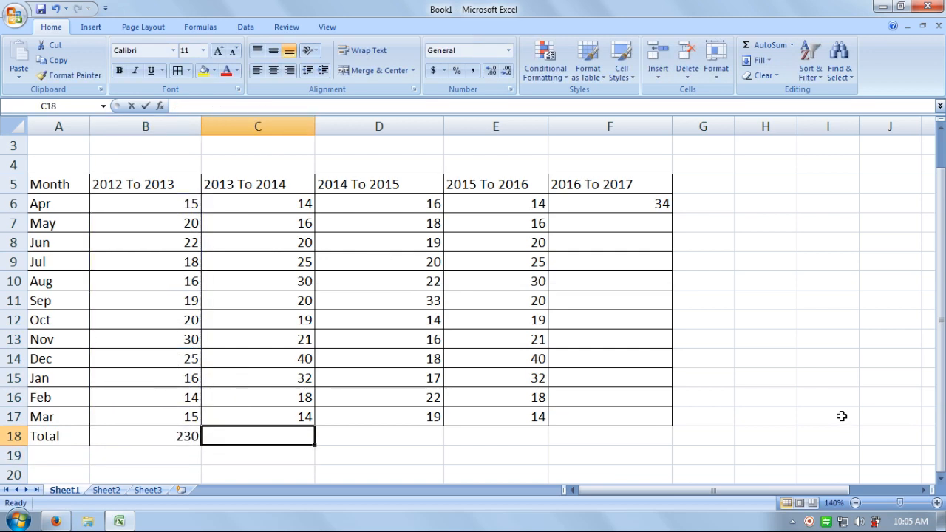
text(=sum)
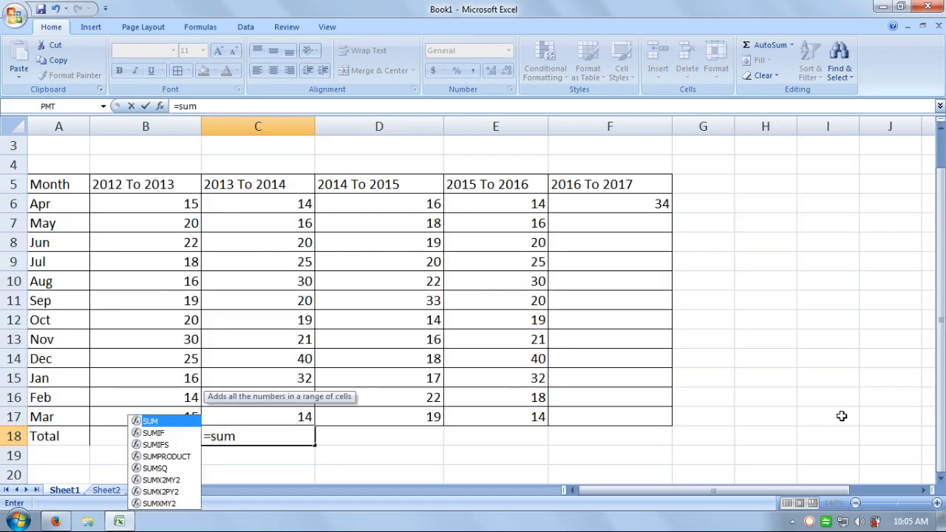
text(()
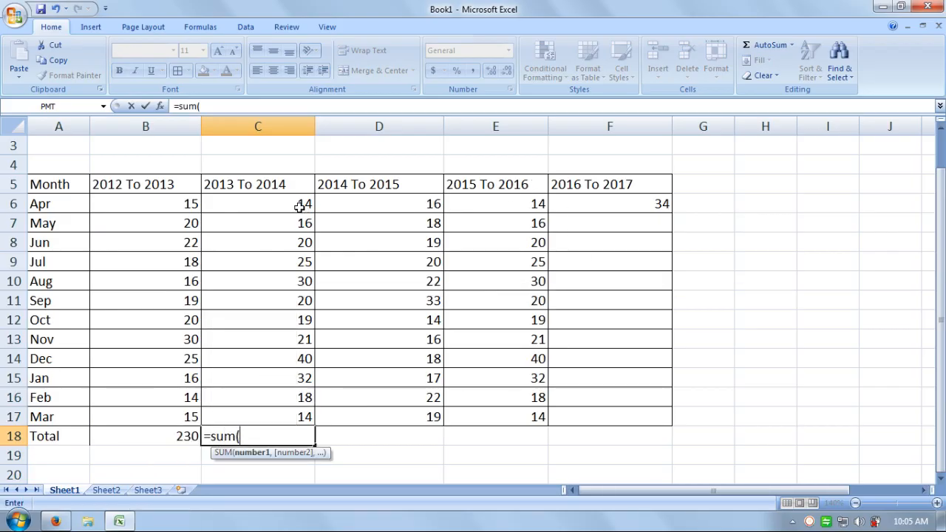
drag(300, 206, 281, 419)
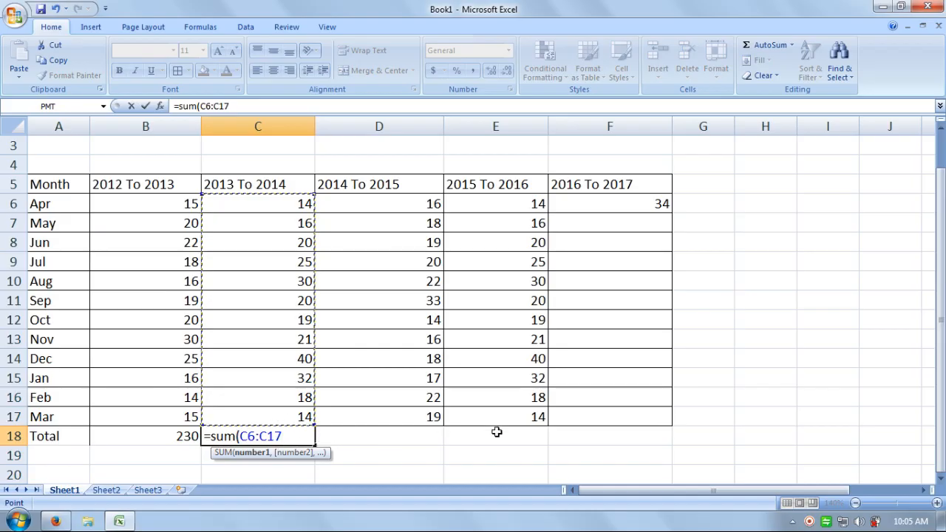
text())
key(Return)
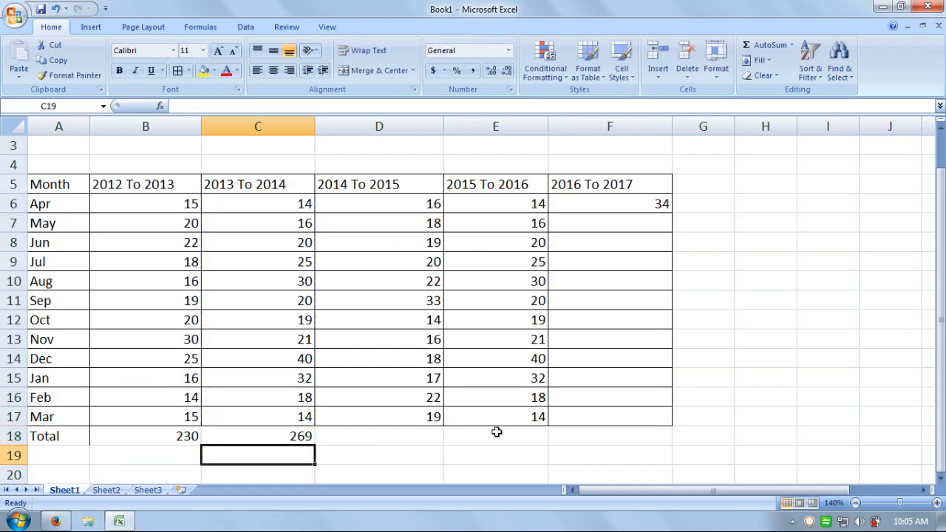
- Total the 2014 To 2015 column in D18 with the formula =sum(D6:D17)
key(Right)
key(Up)
text(=sum)
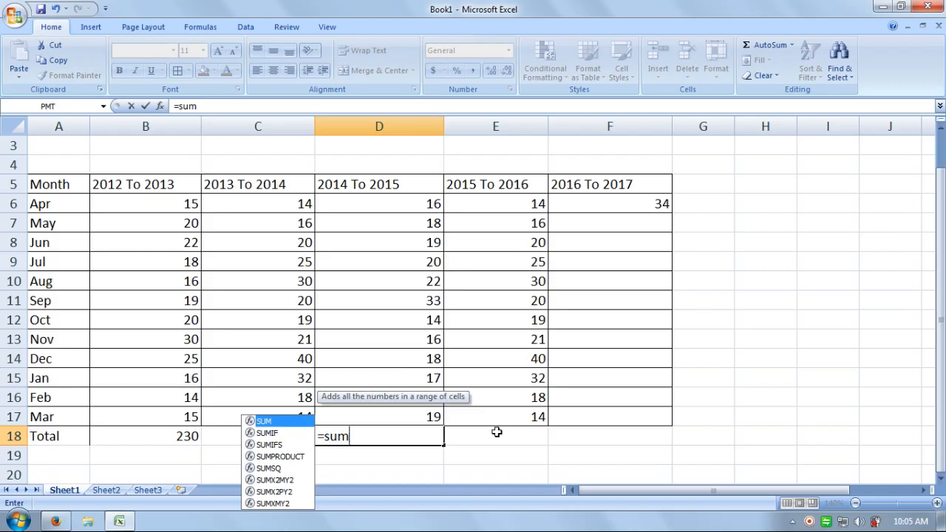
text(()
drag(378, 196, 380, 414)
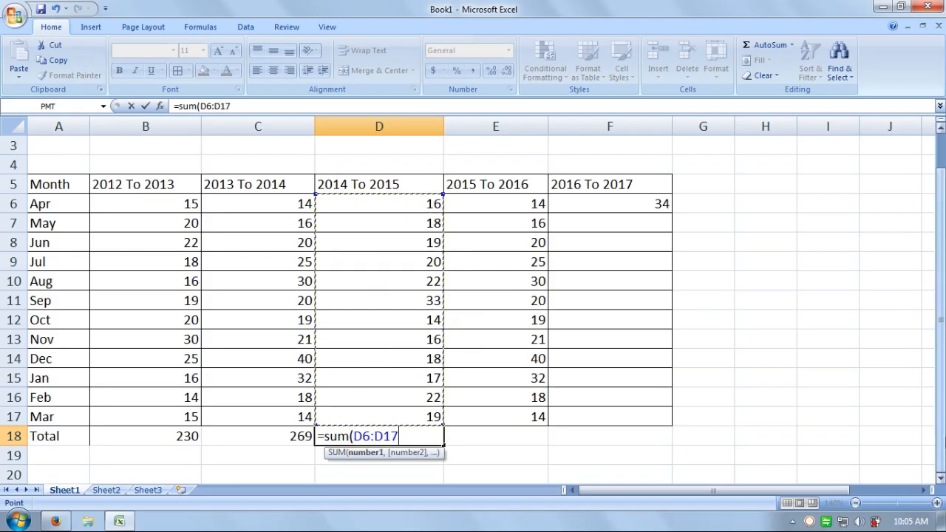
text())
key(Return)
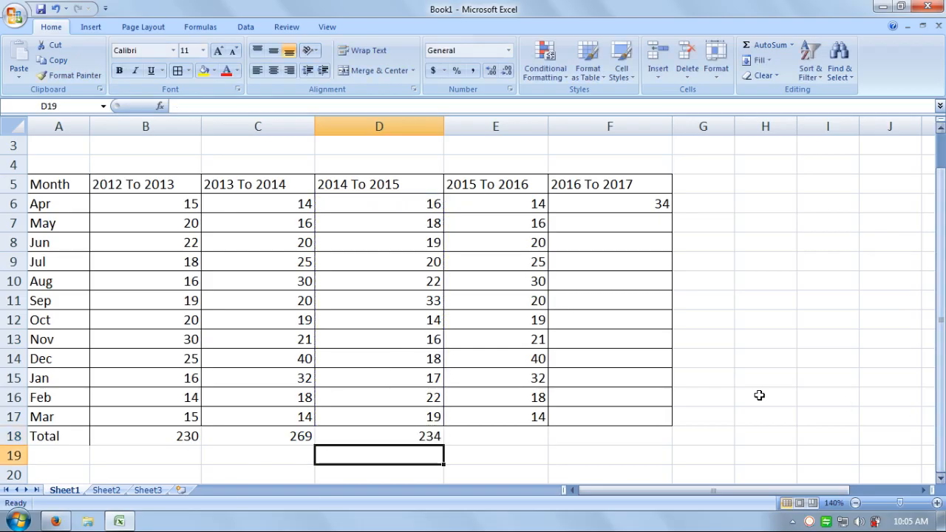
- Fill the D18 total formula rightward into E18 and F18 for the 2015 To 2016 and 2016 To 2017 columns
click(522, 438)
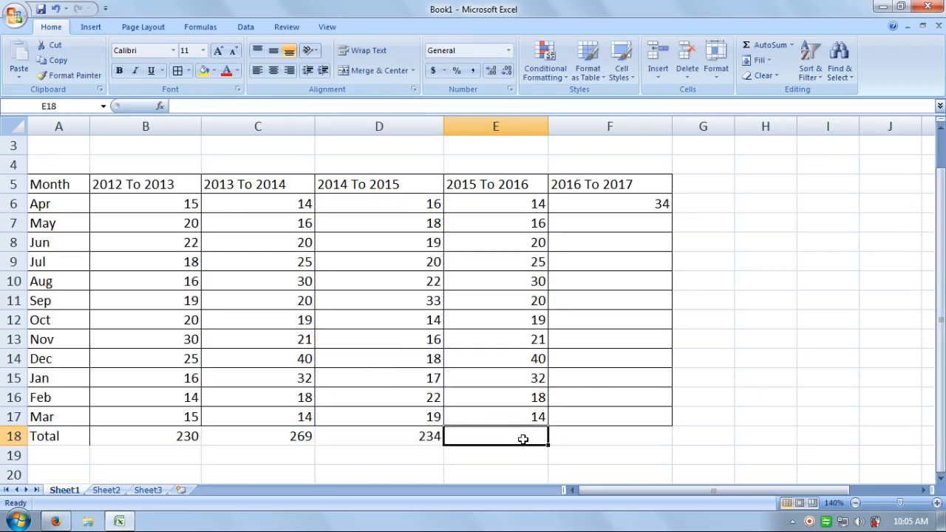
key(ctrl+r)
click(681, 302)
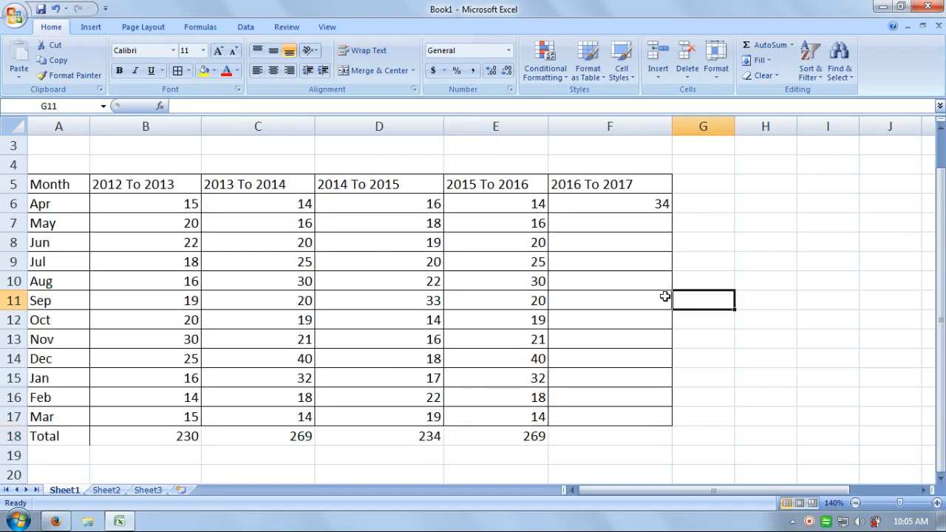
click(612, 435)
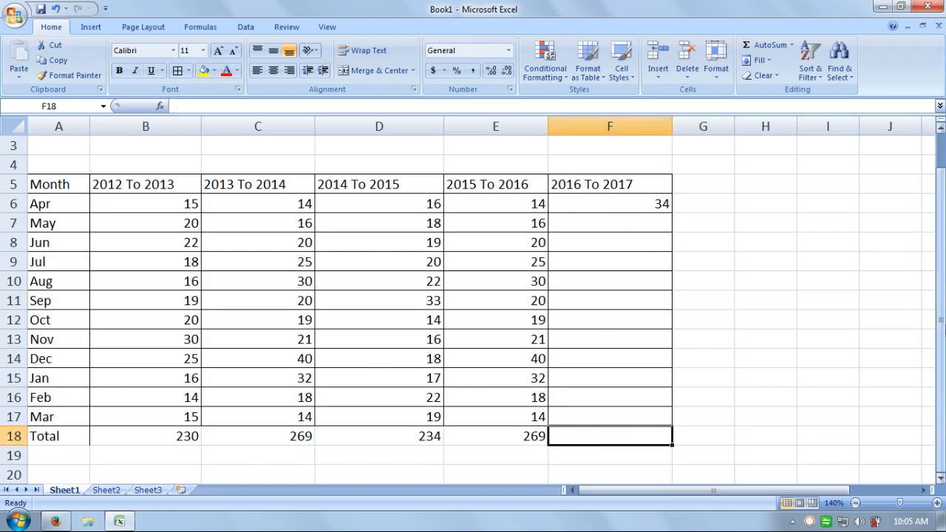
key(ctrl+r)
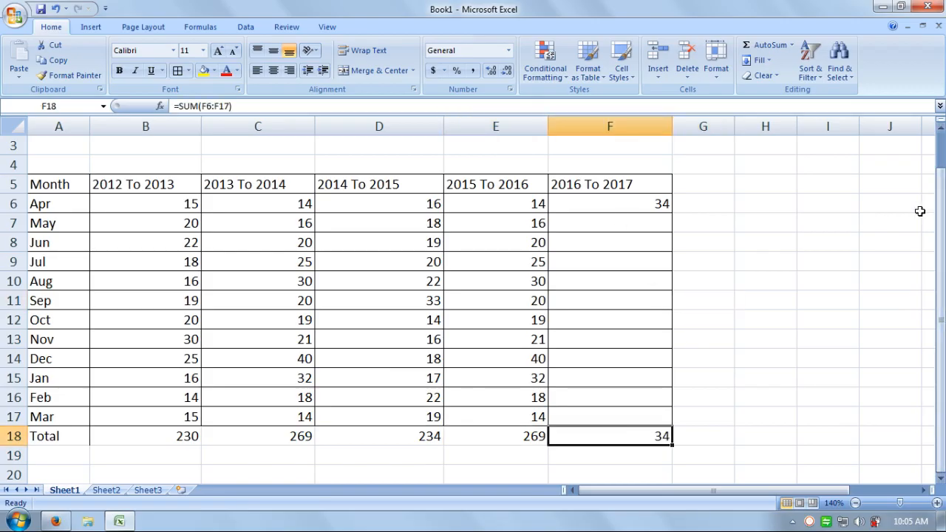
click(805, 255)
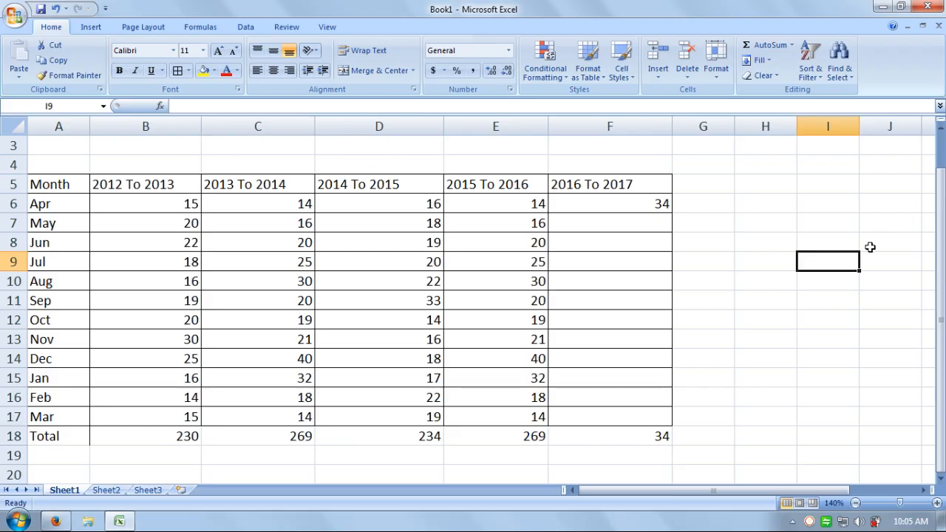
- Insert an empty column before the Month column and narrow it to a slim margin
click(52, 127)
right_click(52, 126)
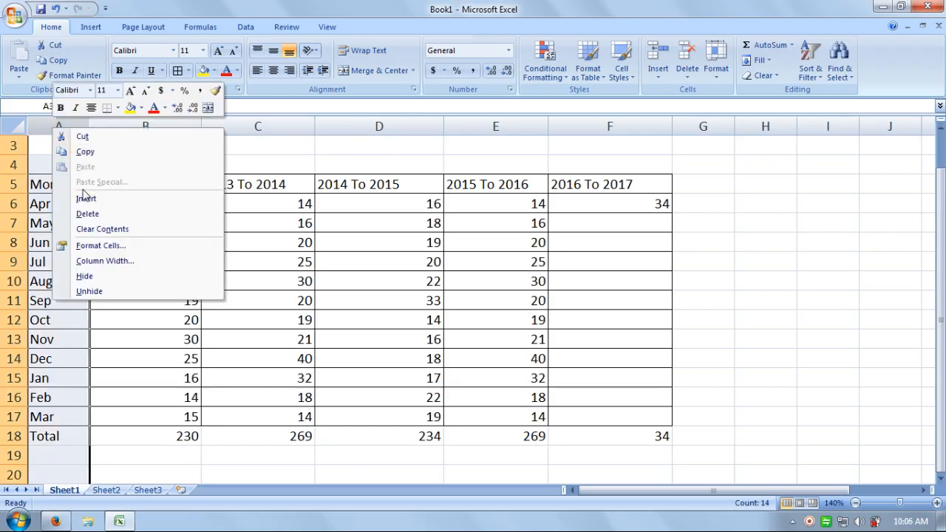
click(82, 197)
drag(87, 126, 49, 127)
click(776, 188)
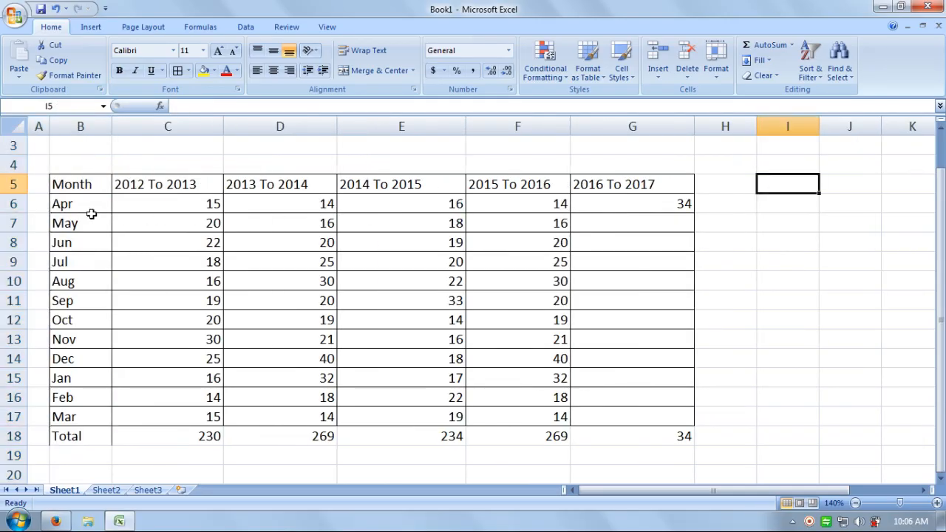
- Format the header row B5:G5 with a black fill and bold white text
drag(62, 185, 585, 183)
click(585, 184)
drag(85, 180, 591, 180)
click(213, 71)
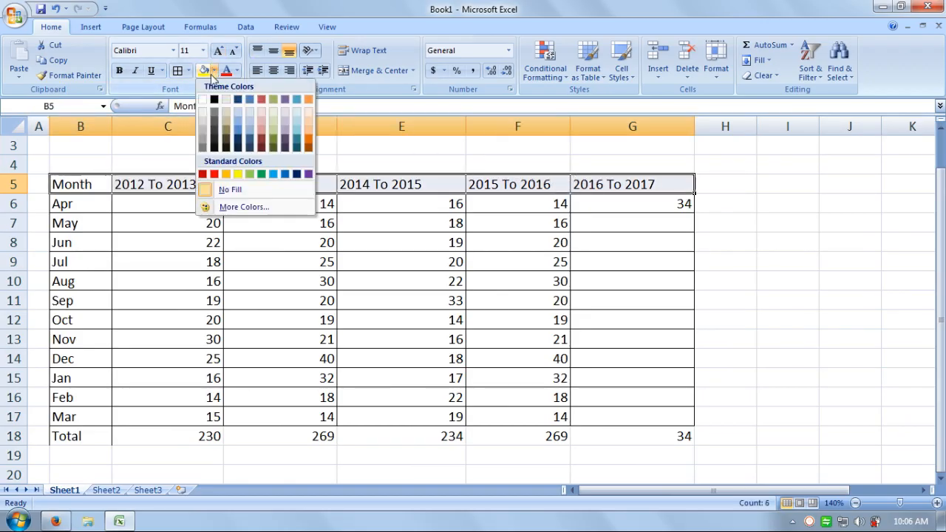
click(214, 101)
click(236, 71)
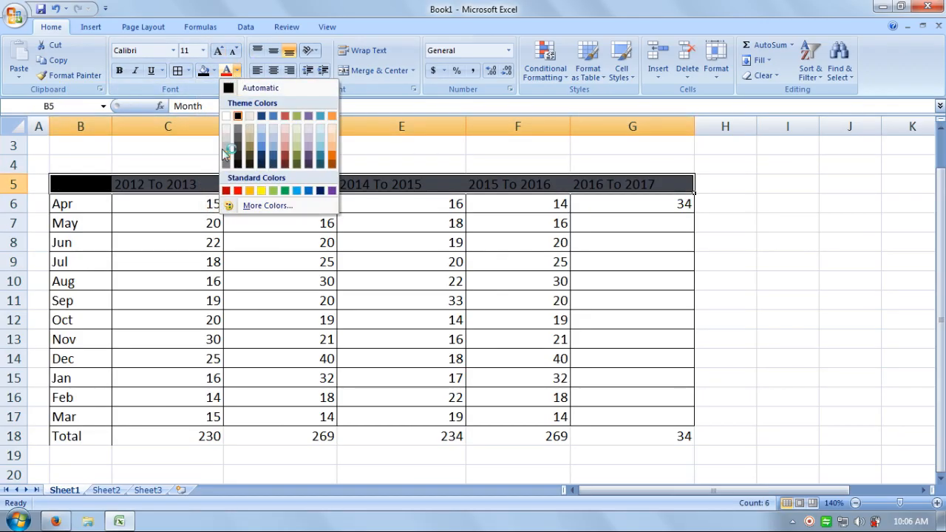
click(226, 117)
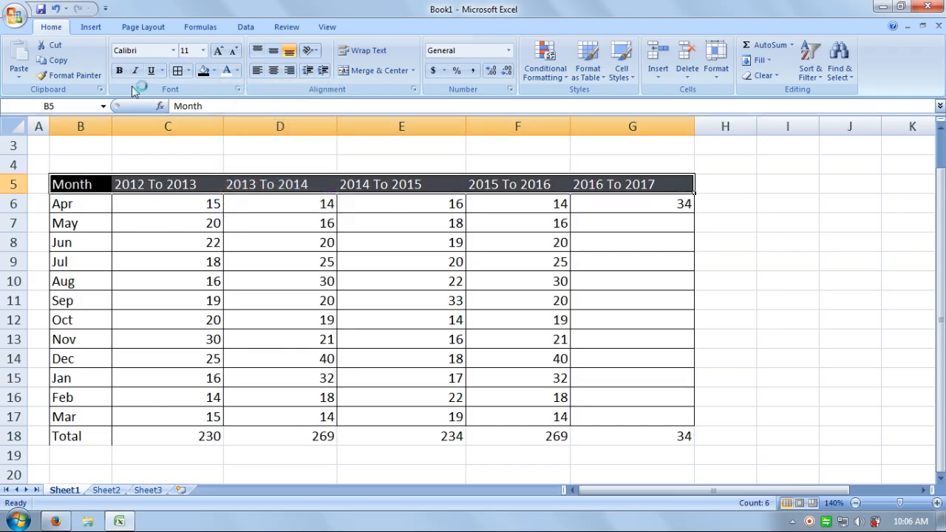
click(118, 71)
click(414, 323)
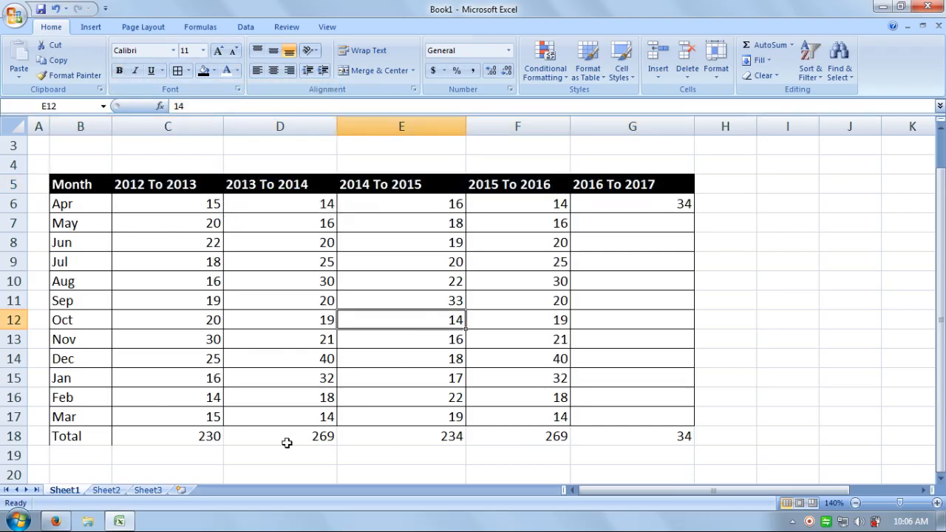
- Give the Total label in B18 a black fill and bold white text
click(83, 432)
click(203, 71)
click(227, 70)
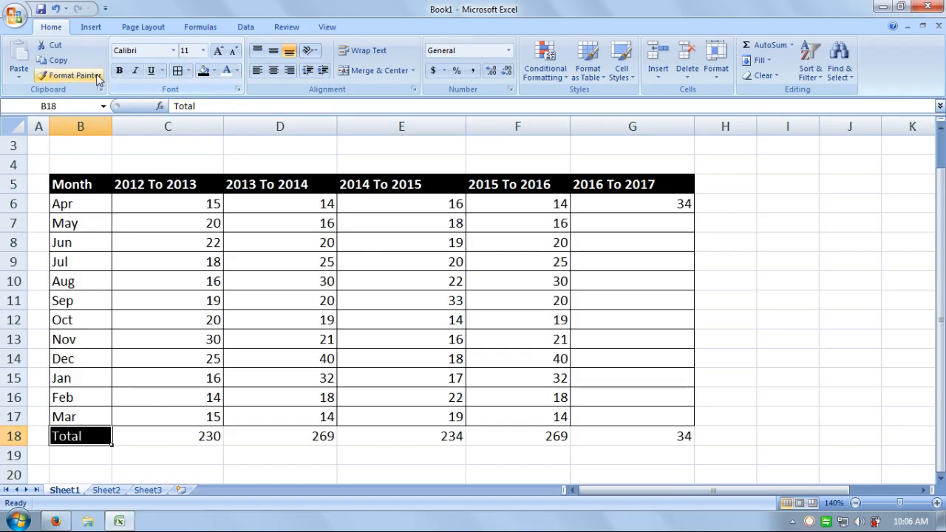
click(119, 71)
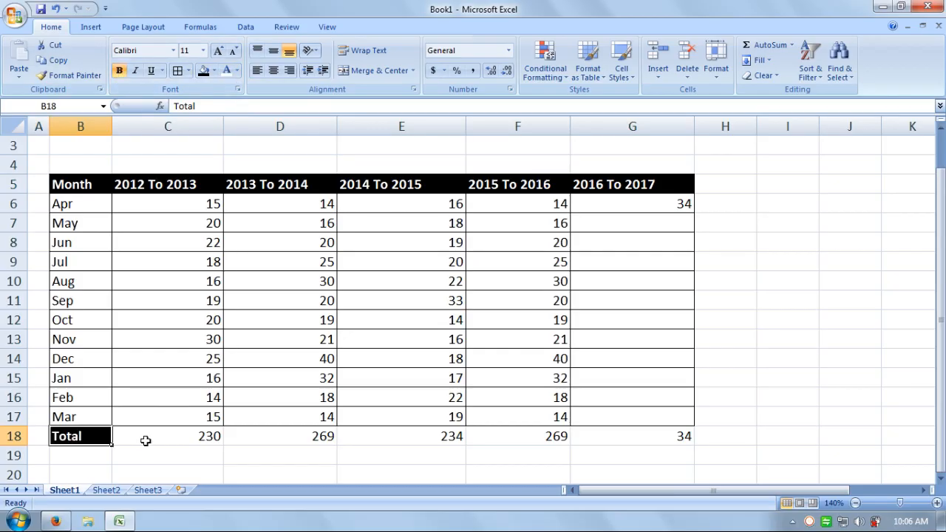
- Format the yearly totals in C18:G18 with a dark red fill and bold white text
drag(146, 441, 483, 436)
click(640, 436)
double_click(640, 436)
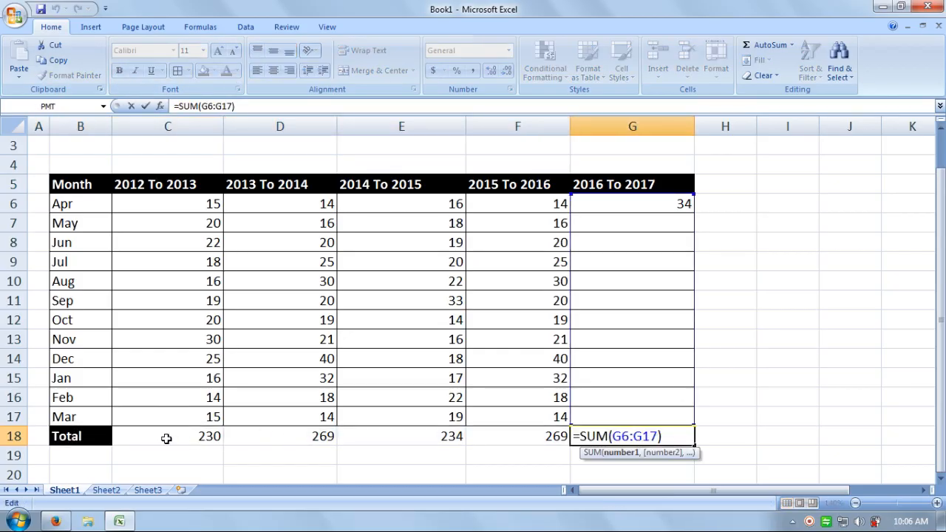
drag(166, 438, 595, 436)
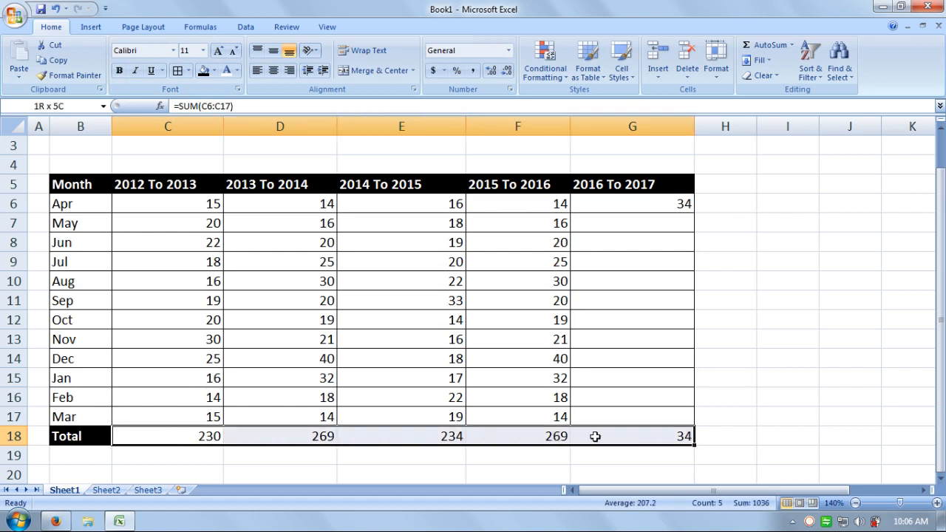
click(214, 71)
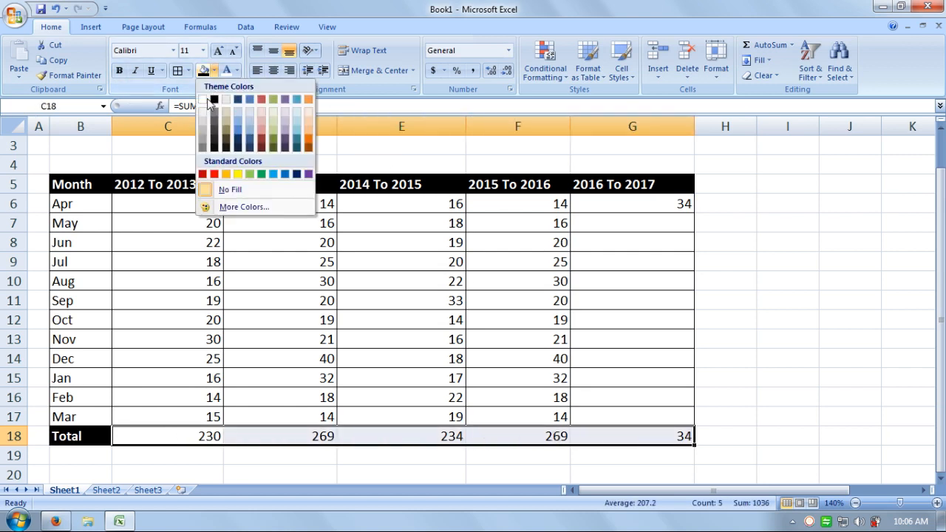
click(202, 175)
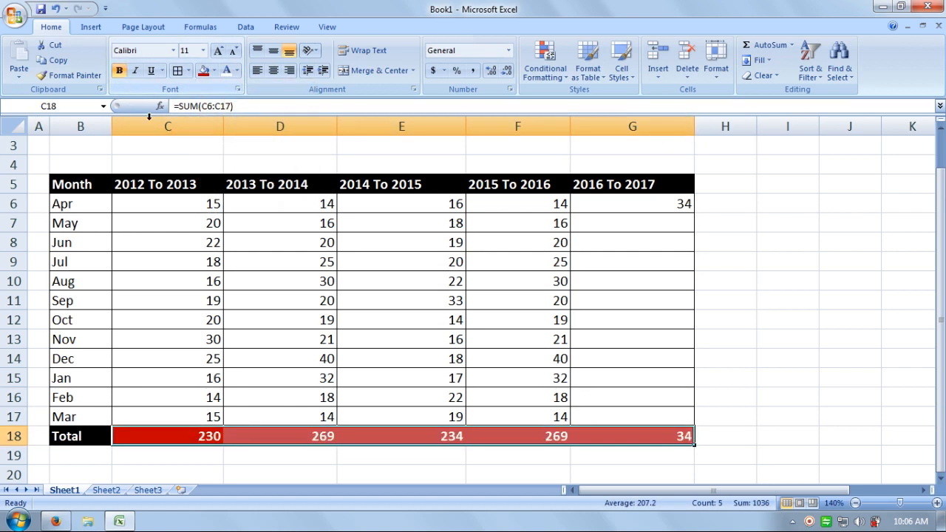
click(761, 419)
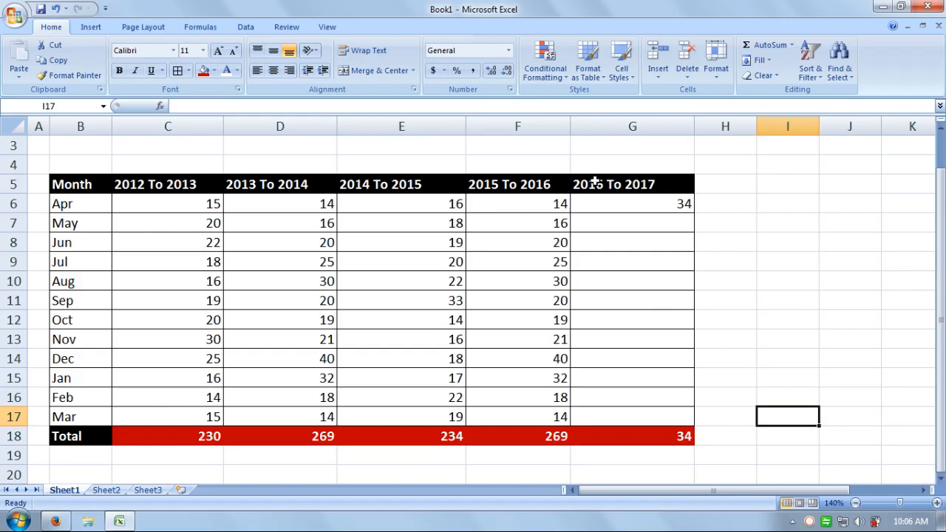
- Start a summary table below the main one with the headings Month in C20 and Total in D20
scroll(270, 173, up, 1)
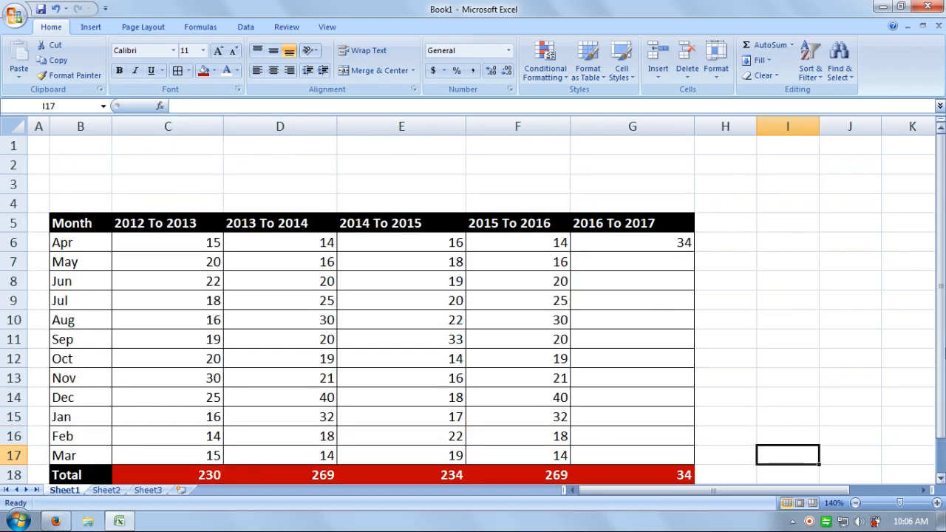
drag(940, 142, 940, 158)
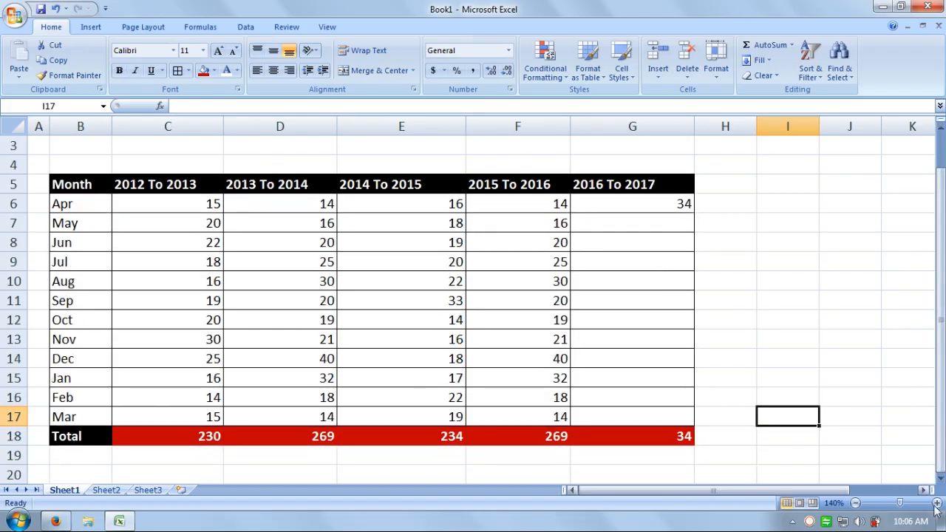
click(854, 504)
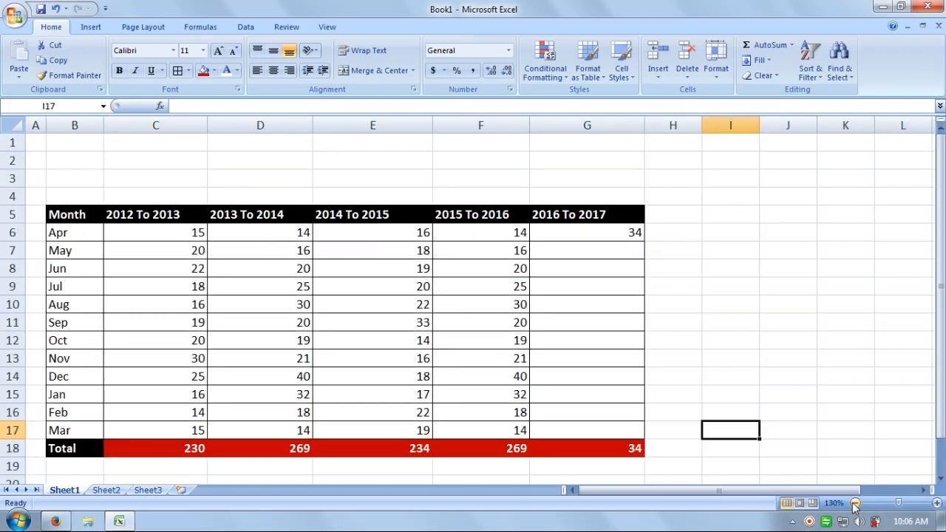
click(855, 505)
drag(941, 293, 940, 311)
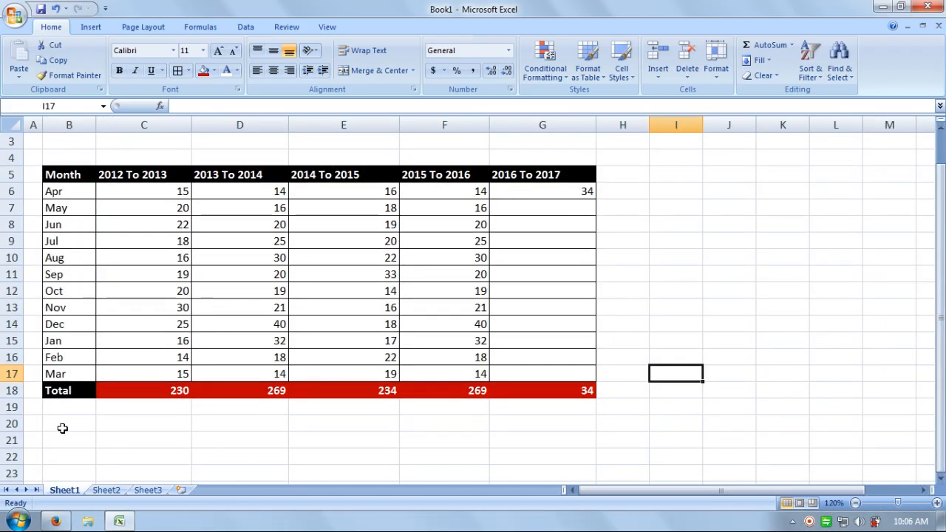
click(86, 424)
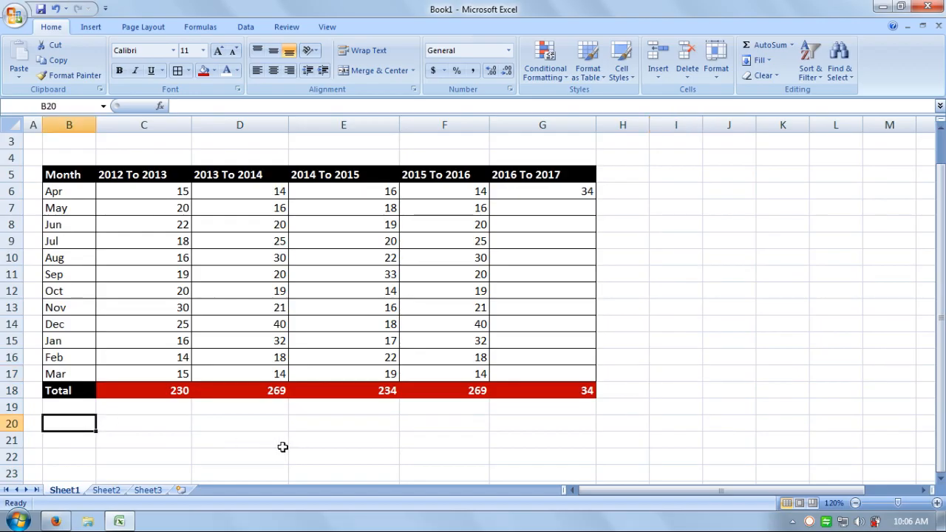
click(116, 427)
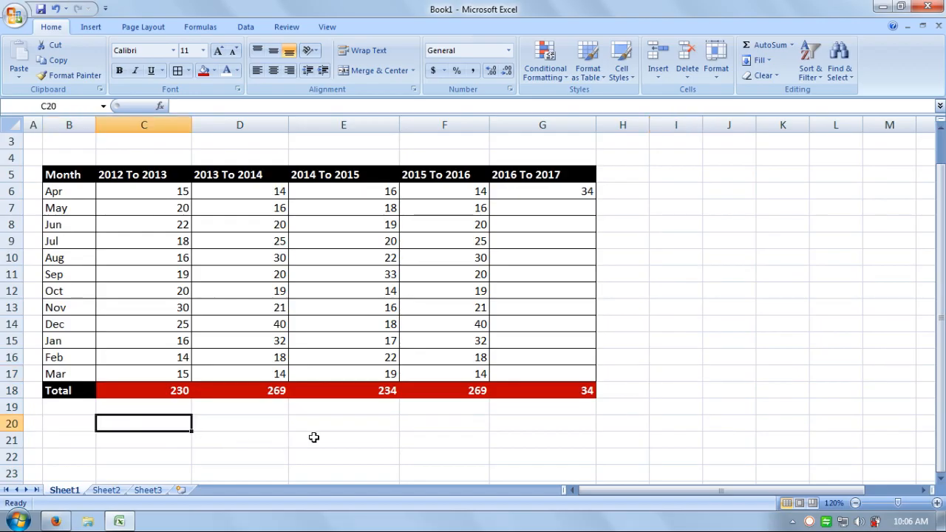
text(nth)
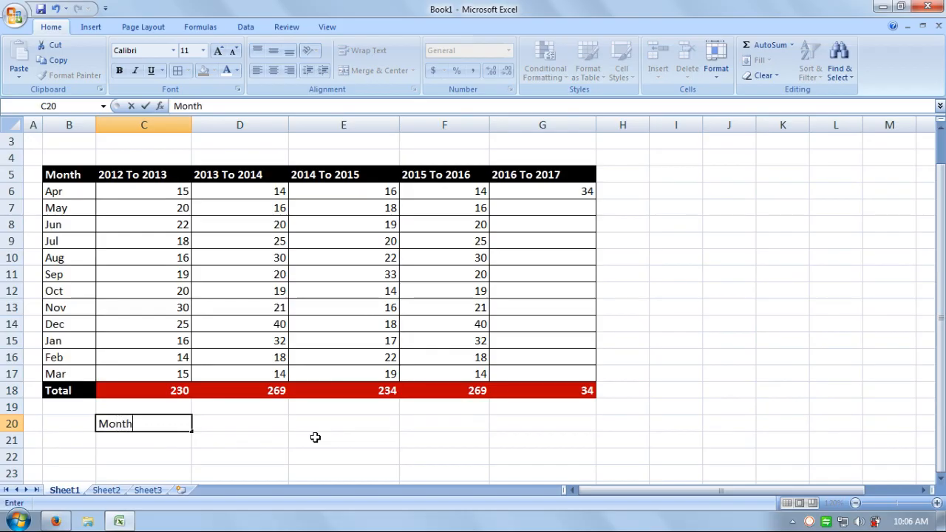
key(Tab)
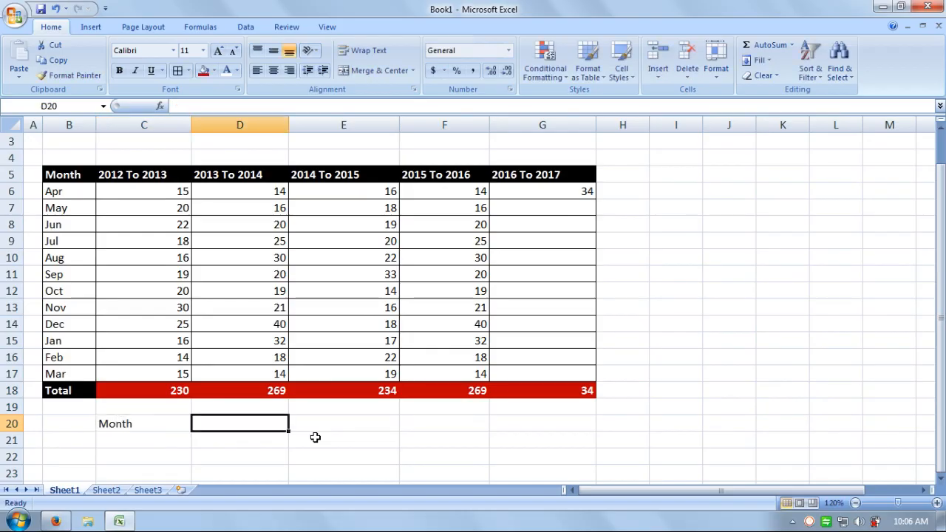
text(Total)
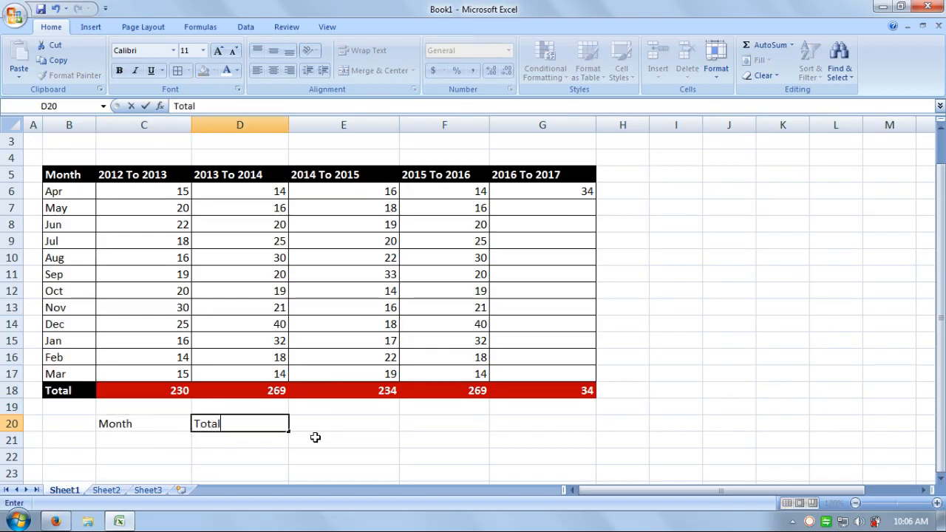
key(Return)
key(Left)
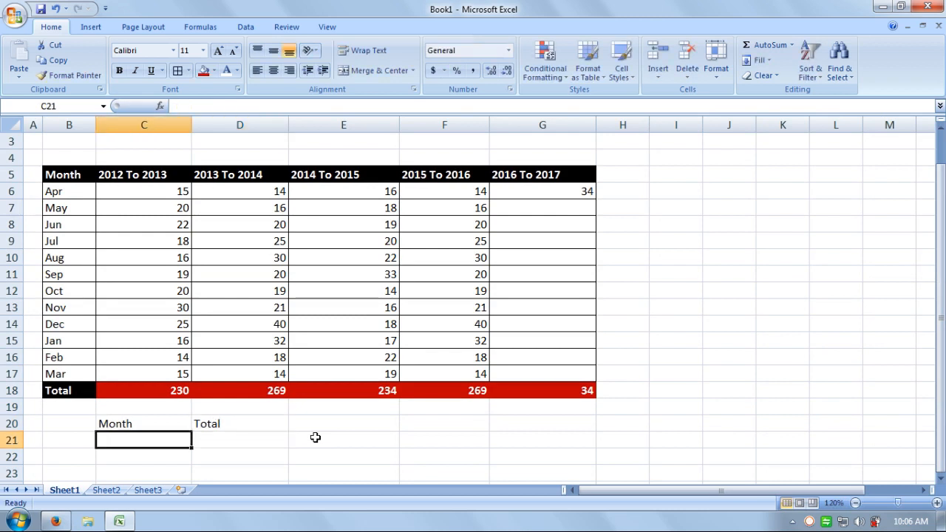
text(2012-To-2013)
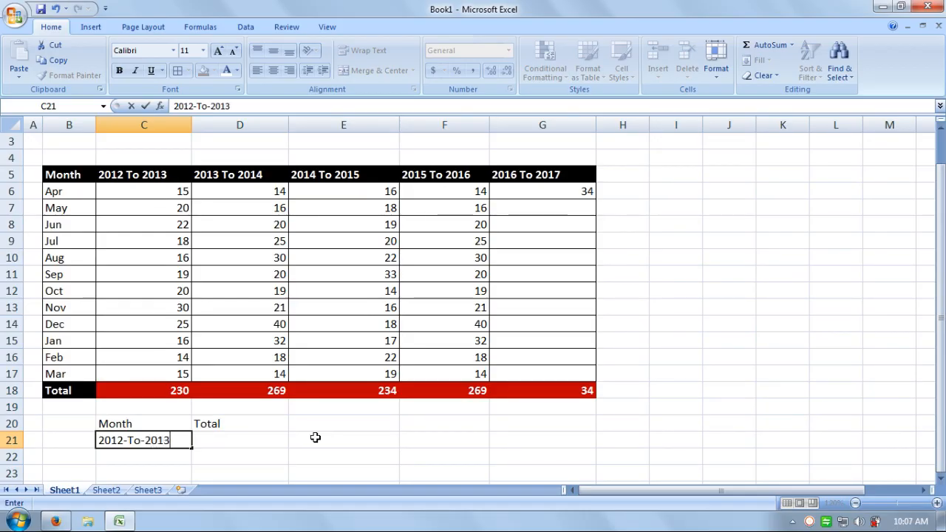
key(Return)
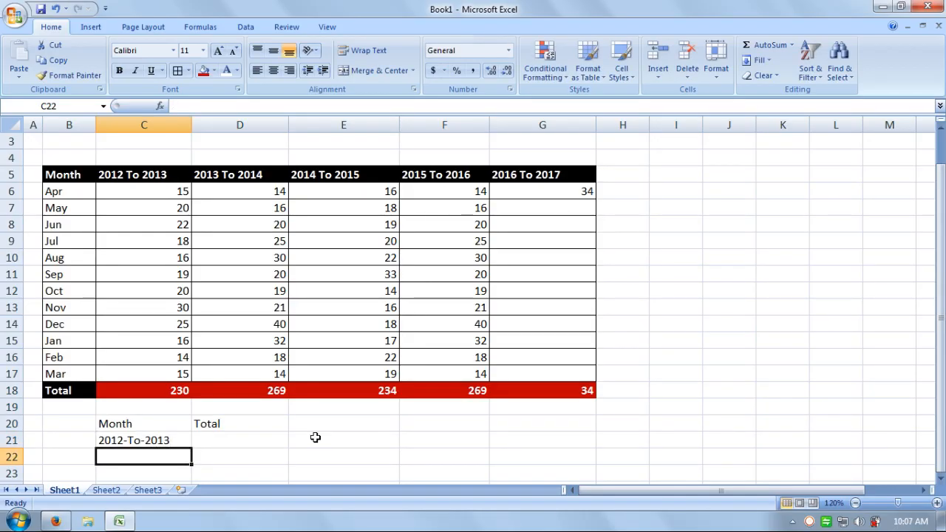
text(2013-To)
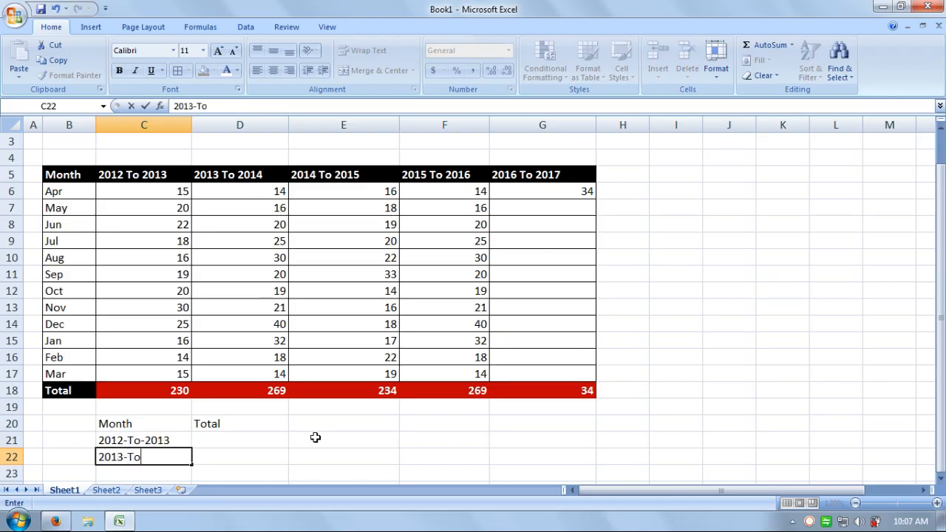
text(-)
drag(164, 441, 163, 453)
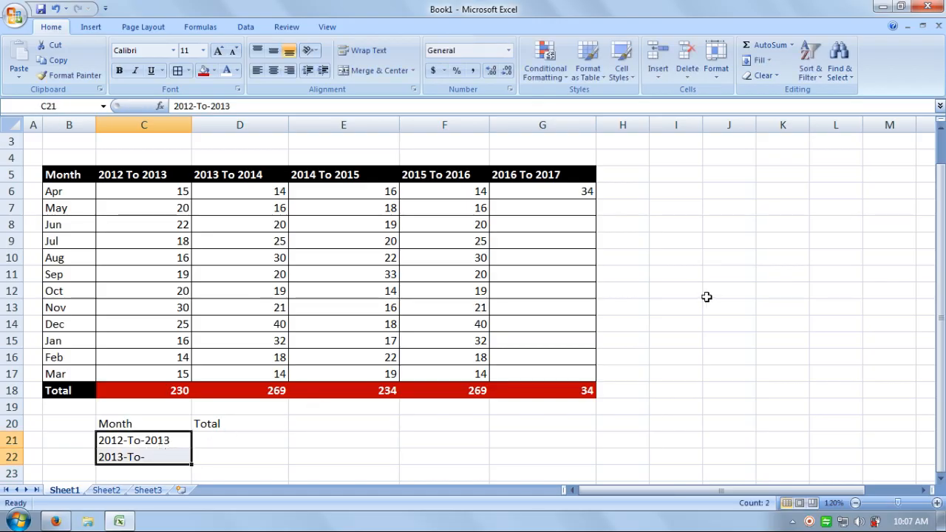
key(Delete)
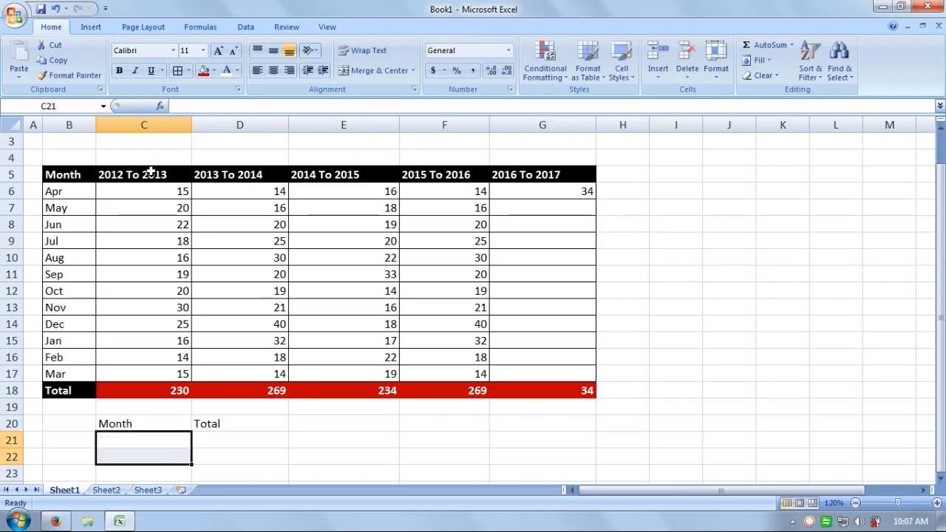
- Copy the year headings C5:G5 and paste them transposed down the summary's Month column, starting at C21
drag(152, 171, 511, 175)
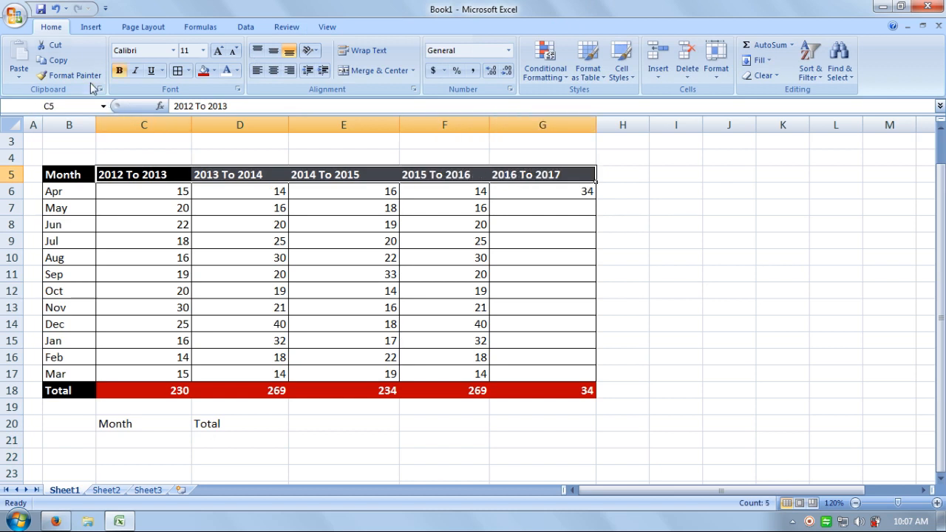
click(58, 60)
click(131, 436)
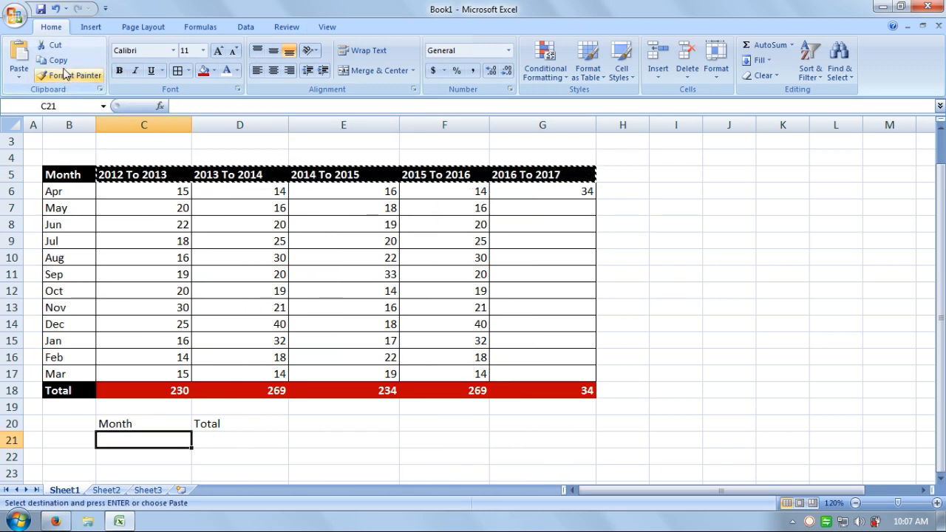
click(20, 71)
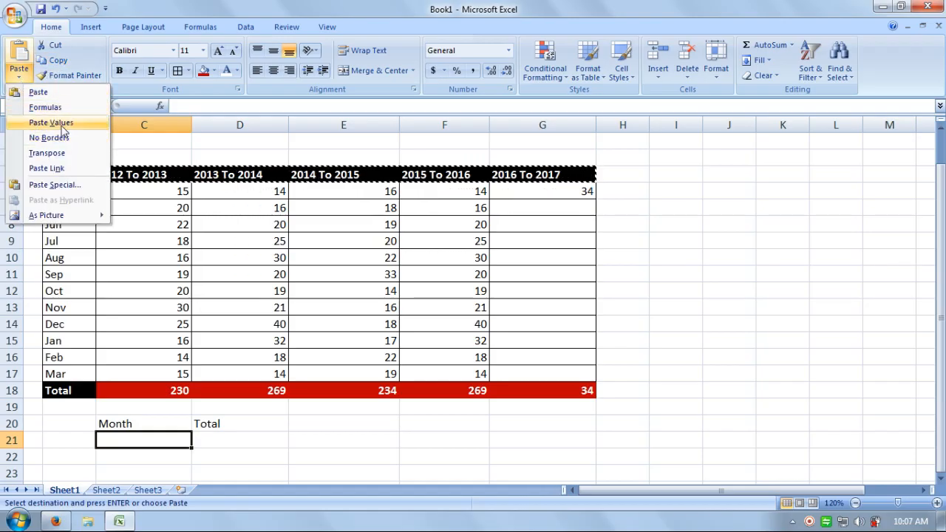
click(68, 153)
click(257, 451)
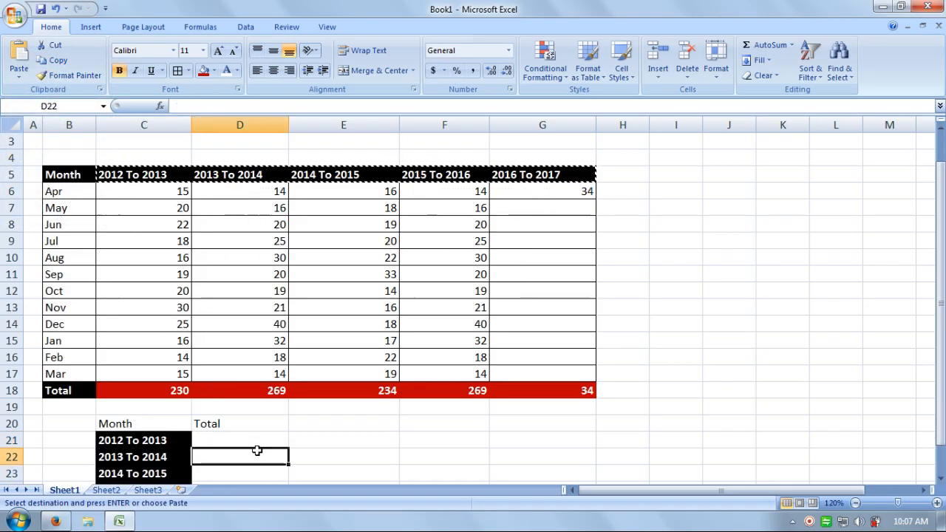
- Format the summary's Month heading in C20 as bold white text on a black fill
drag(941, 224, 940, 251)
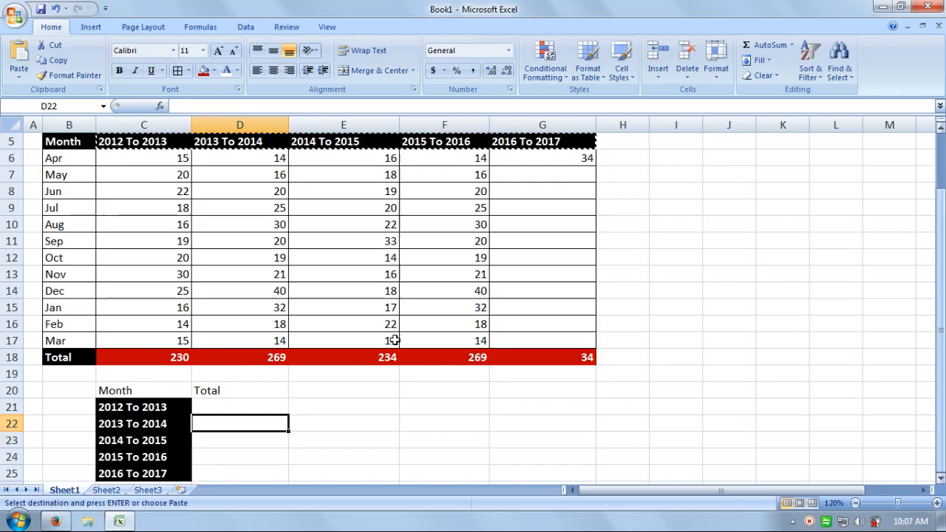
click(126, 388)
click(119, 72)
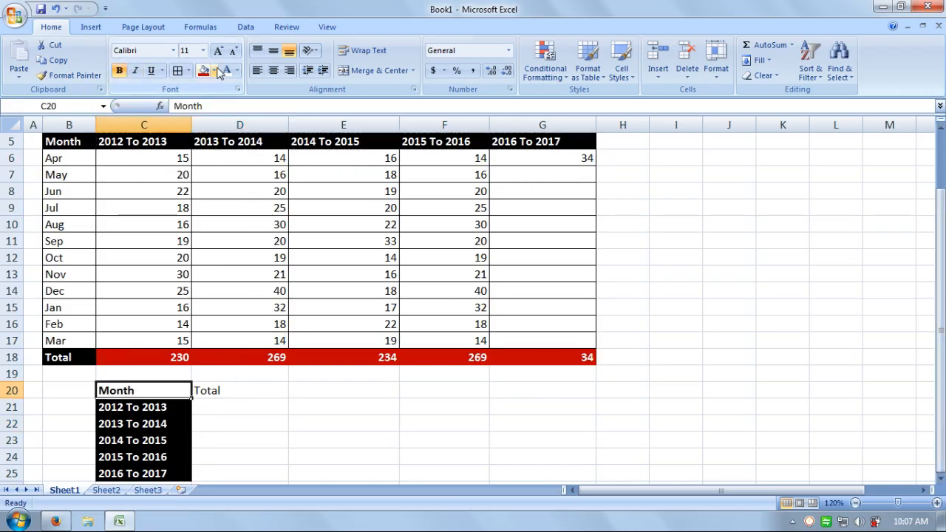
click(214, 71)
click(220, 96)
click(68, 74)
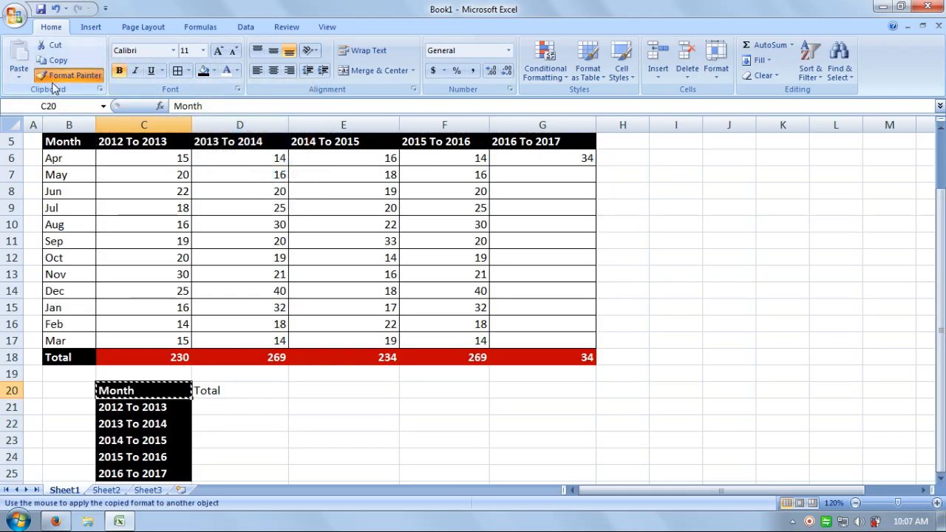
click(270, 405)
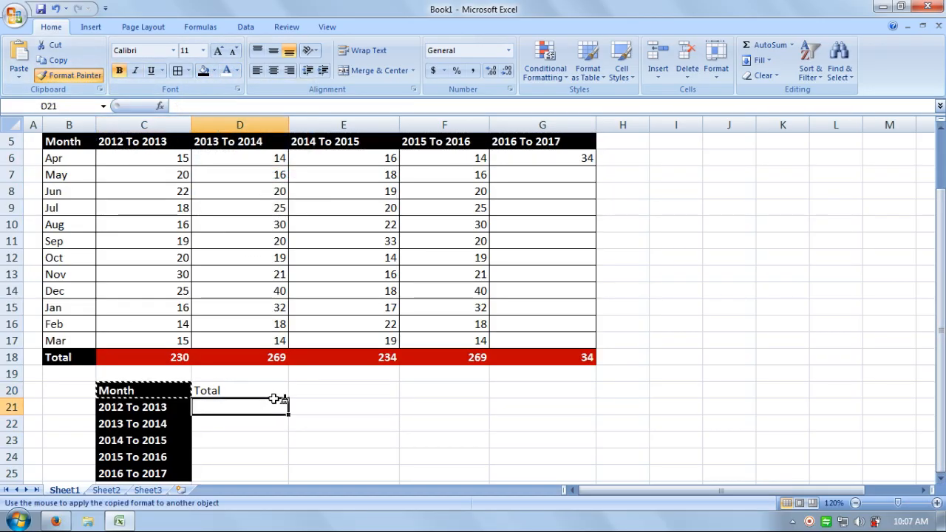
click(212, 390)
click(211, 401)
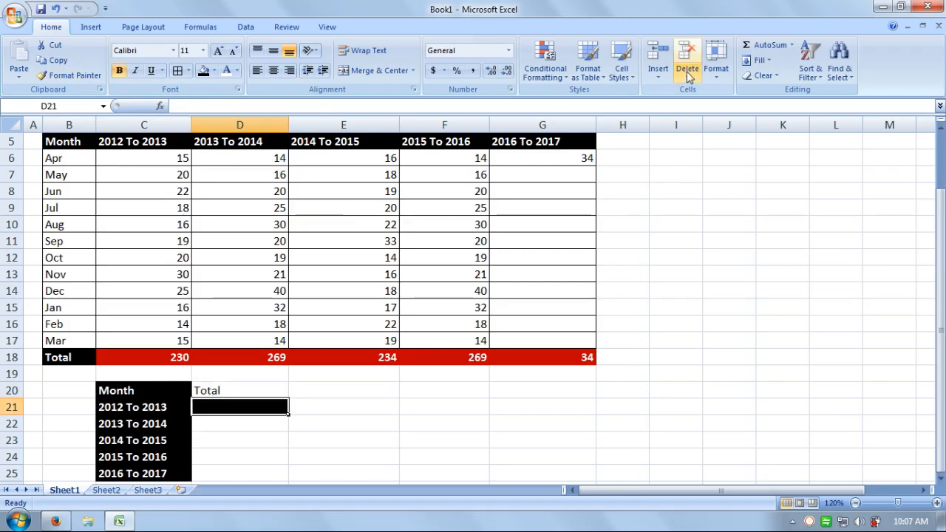
click(763, 76)
click(766, 108)
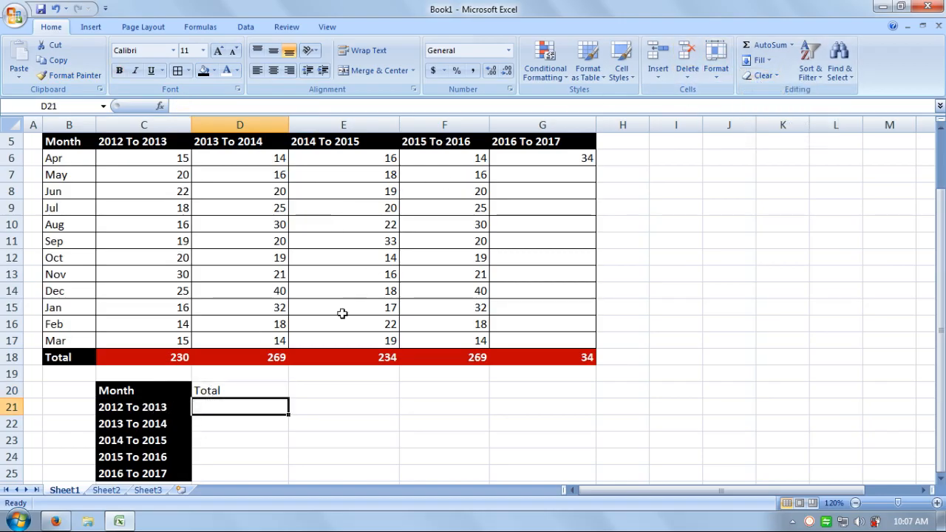
- Format the summary's Total heading in D20 as bold white text on a black fill
click(259, 388)
click(120, 70)
click(203, 70)
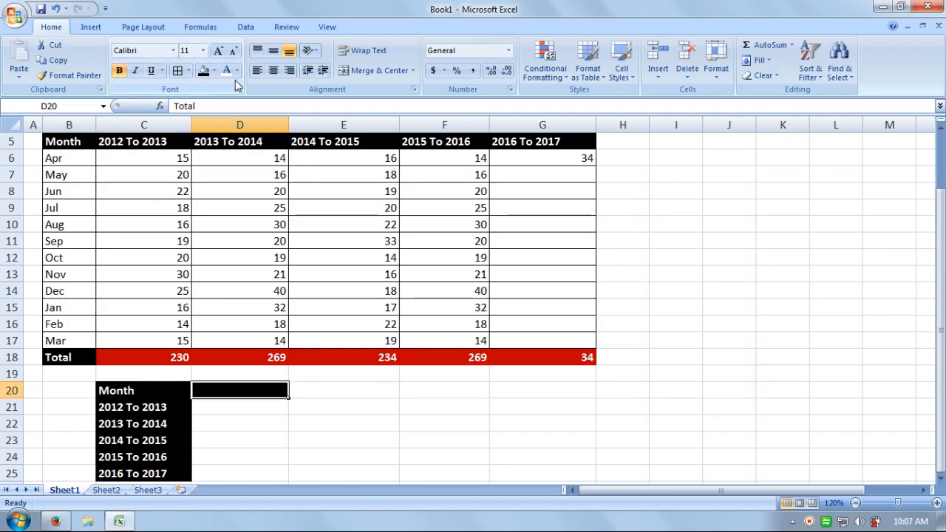
click(226, 70)
click(343, 441)
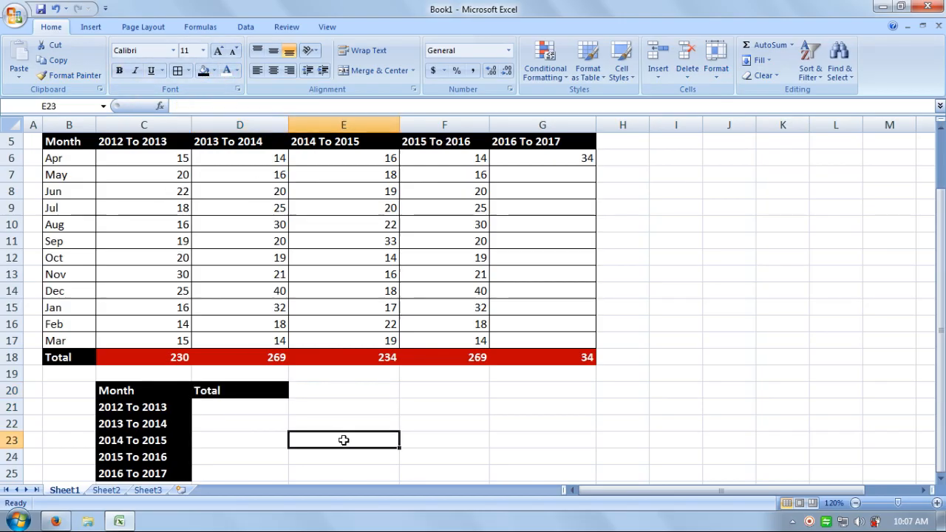
- Link the first two summary totals to the main table, with =C18 in D21 and =D18 in D22
click(226, 408)
text(=)
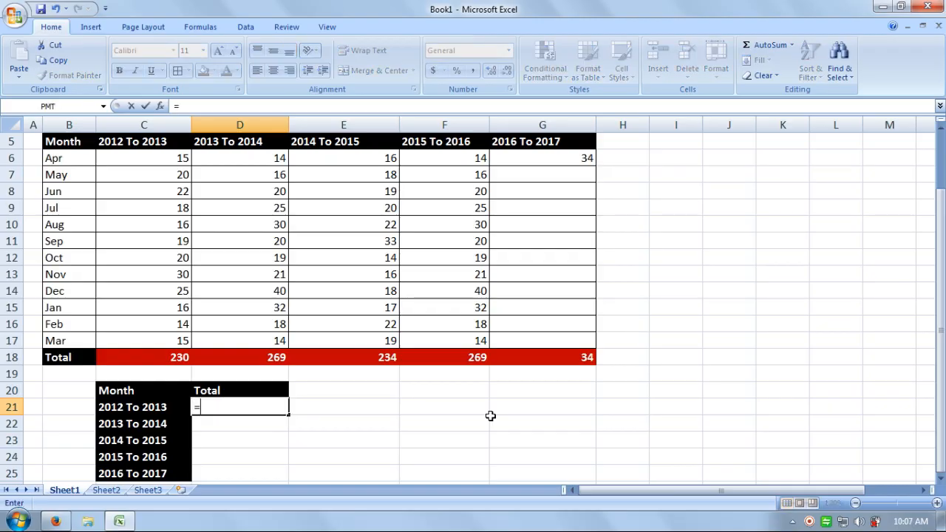
click(157, 357)
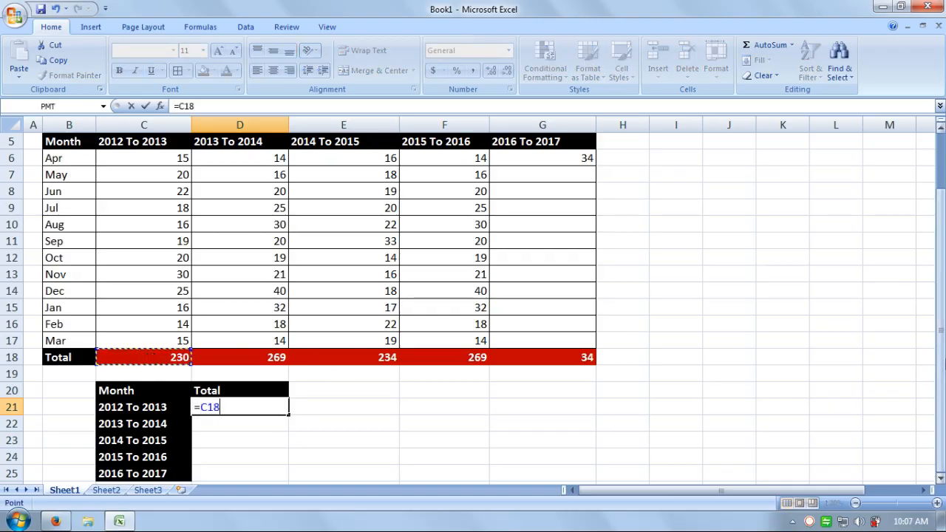
key(Return)
text(=)
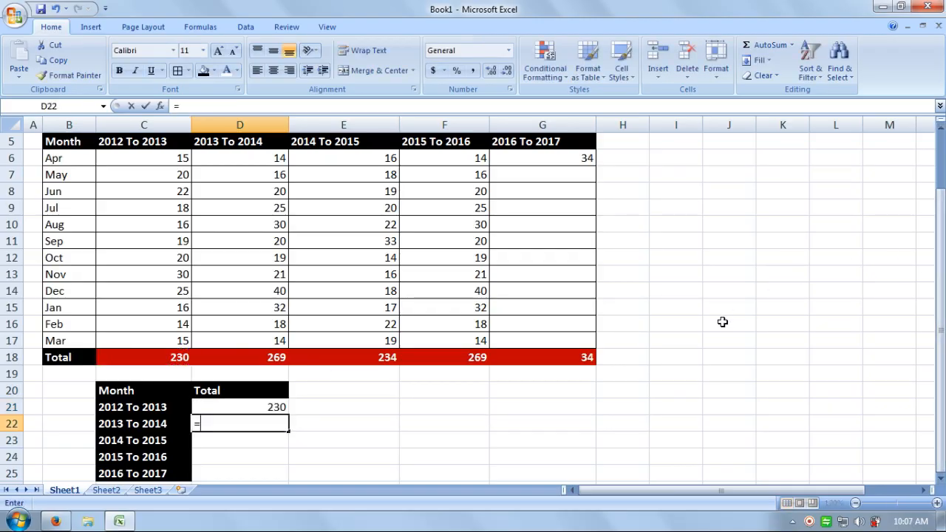
click(257, 357)
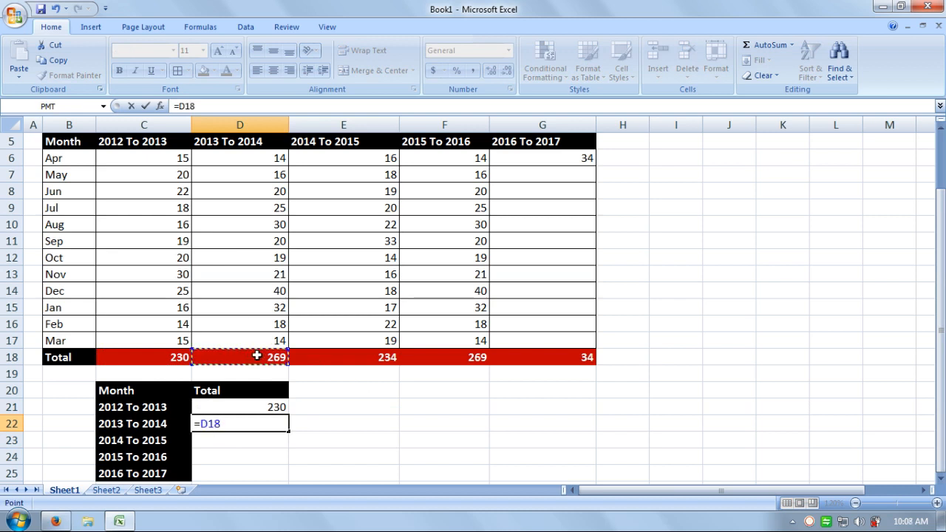
key(Return)
- Link the remaining summary totals to the main table: =E18 in D23, =F18 in D24 and =G18 in D25
text(=)
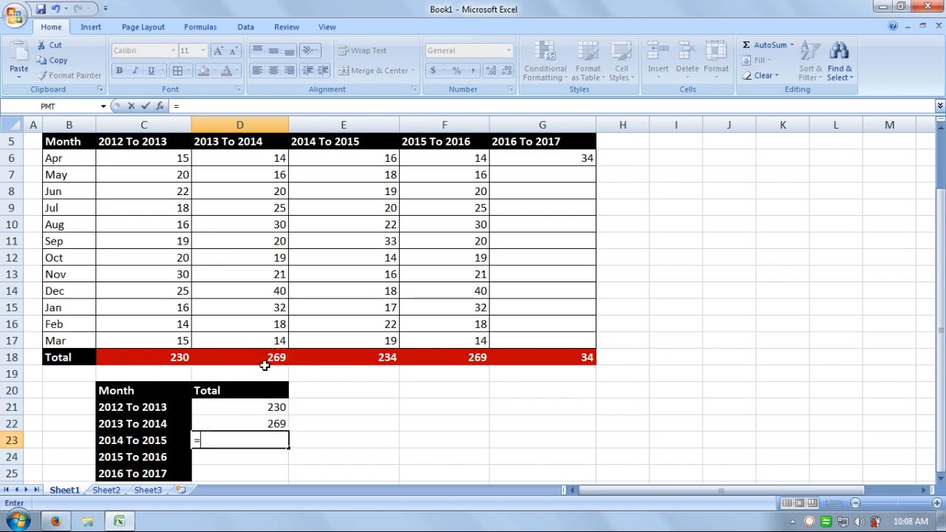
click(365, 357)
key(Return)
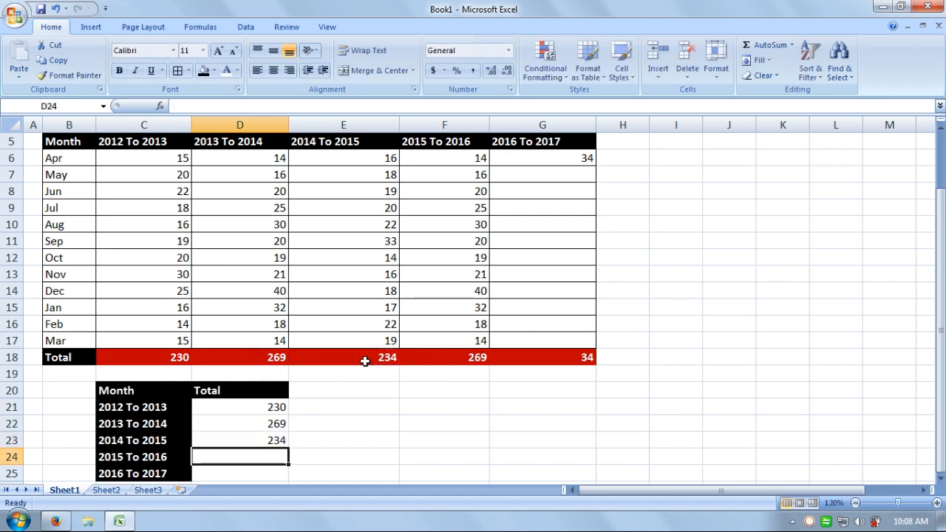
text(=)
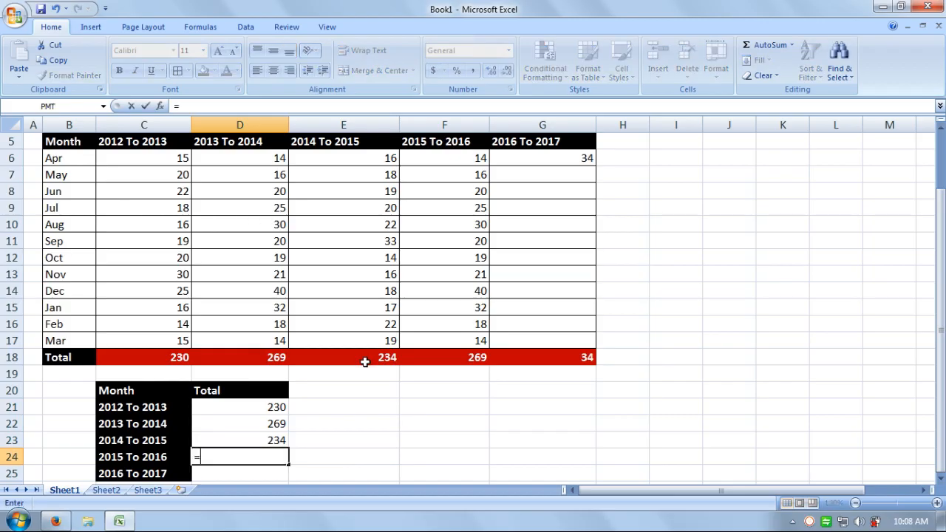
click(473, 354)
key(Return)
text(=)
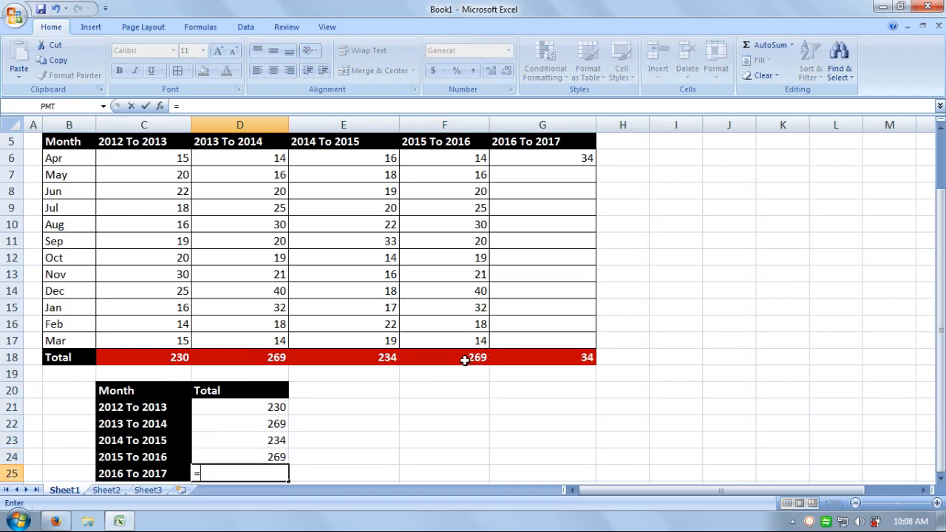
click(569, 362)
key(Return)
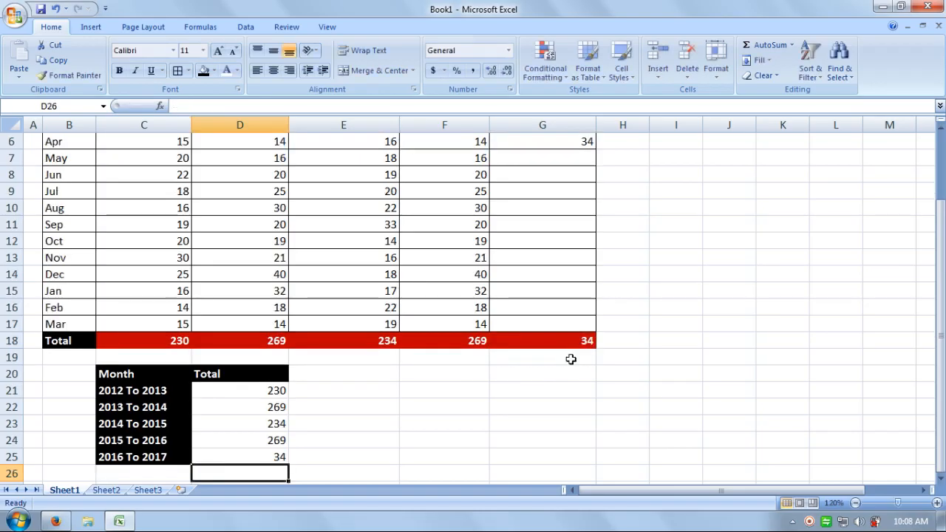
- Format the summary totals in D21:D25 with a dark red fill and bold white text
drag(243, 384, 250, 449)
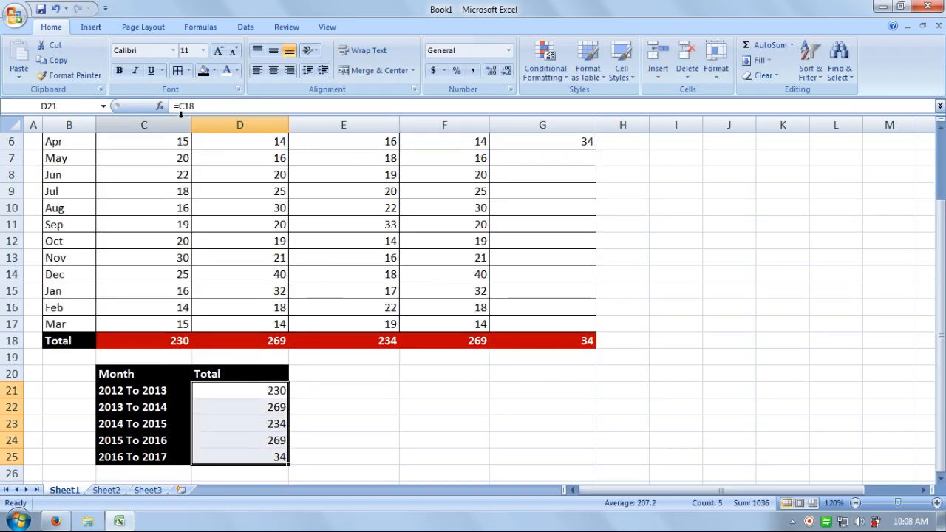
click(214, 70)
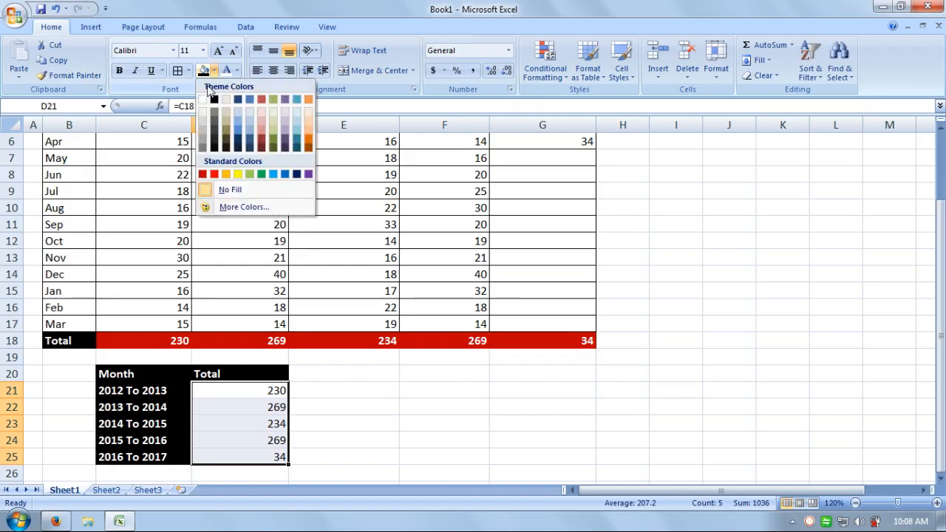
click(205, 173)
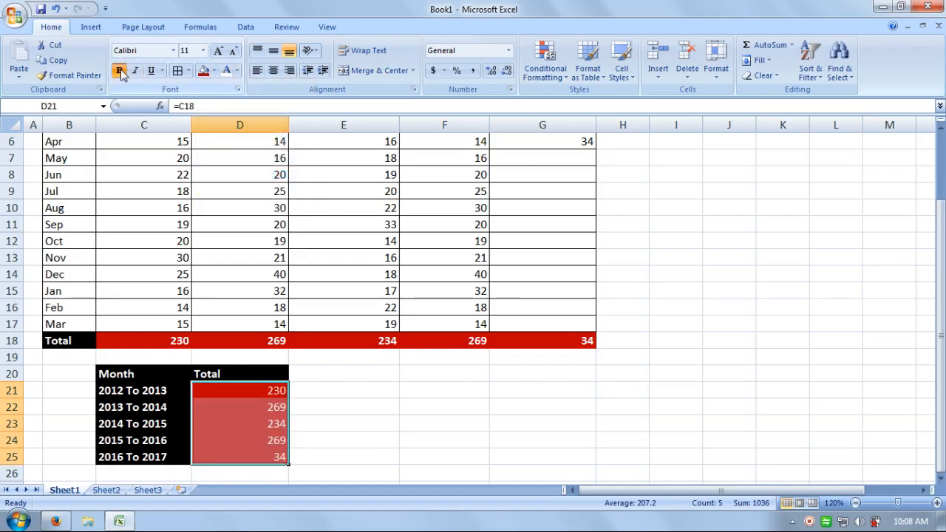
click(343, 425)
- Change the fill of the summary headings C20:D20 to dark blue
drag(127, 372, 250, 454)
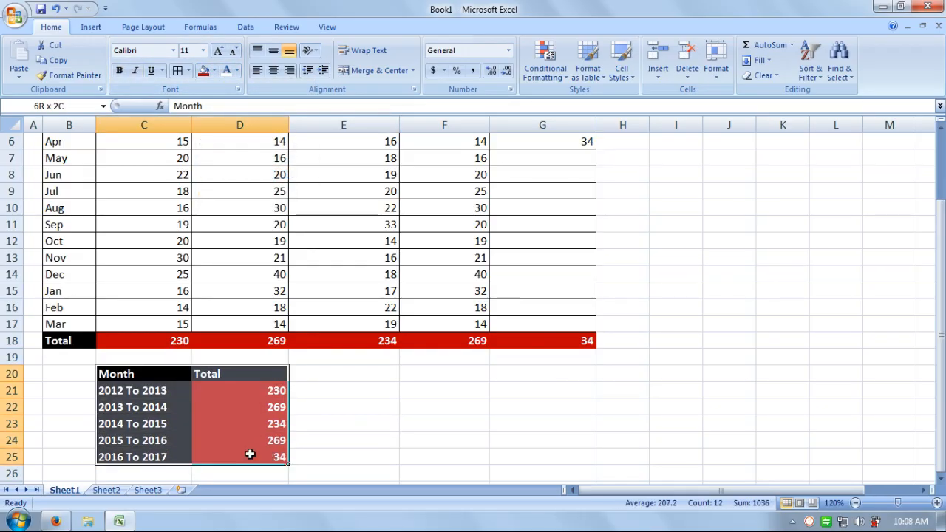
drag(131, 371, 203, 371)
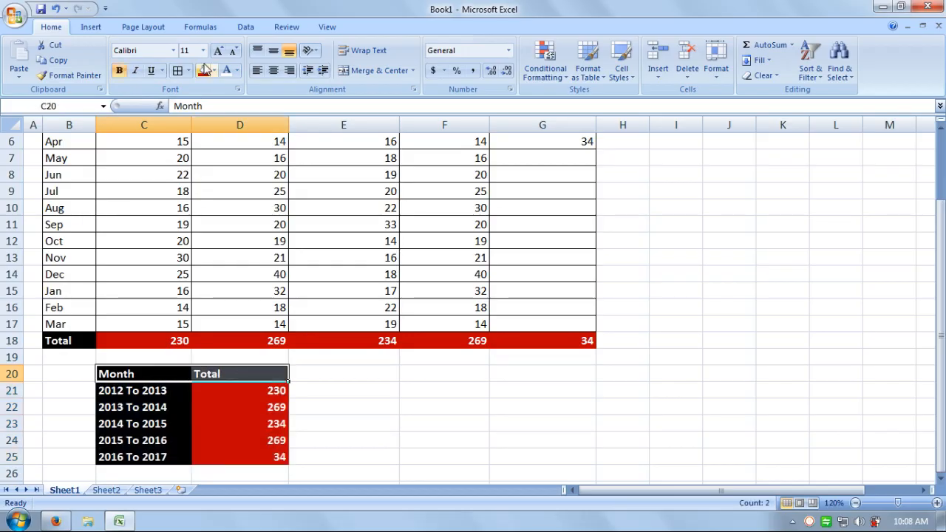
click(214, 70)
click(295, 174)
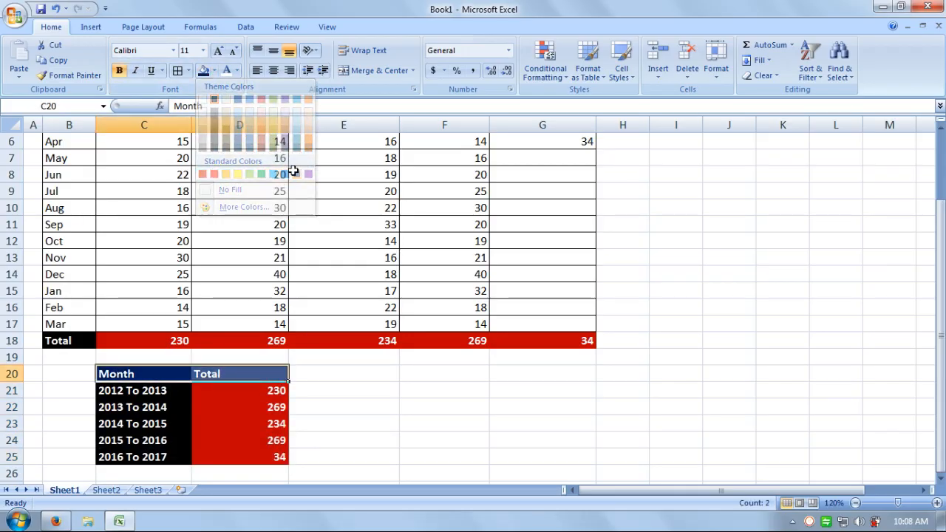
click(325, 418)
- Center the contents of the whole summary table, C20:D25, horizontally
drag(277, 453, 148, 372)
click(273, 70)
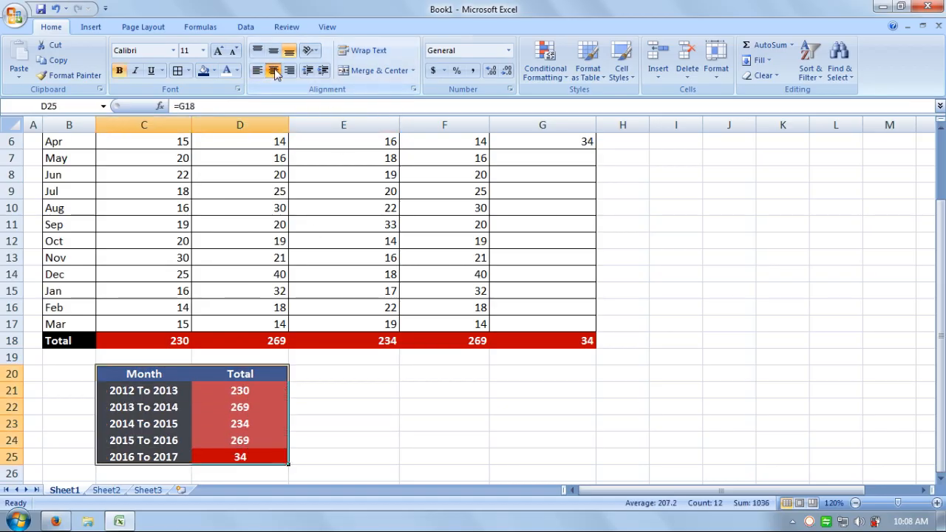
click(480, 411)
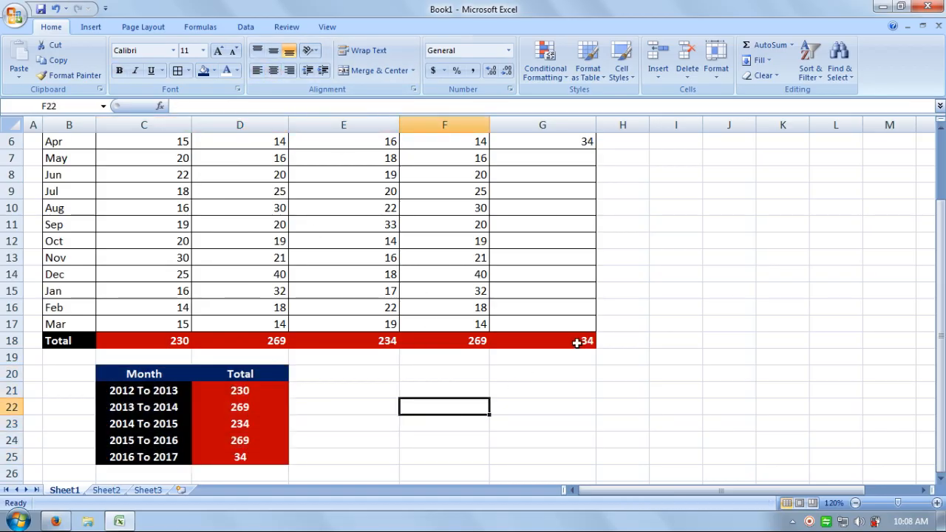
- Center the contents of the main table, B5:G18, horizontally
drag(576, 343, 70, 157)
click(274, 70)
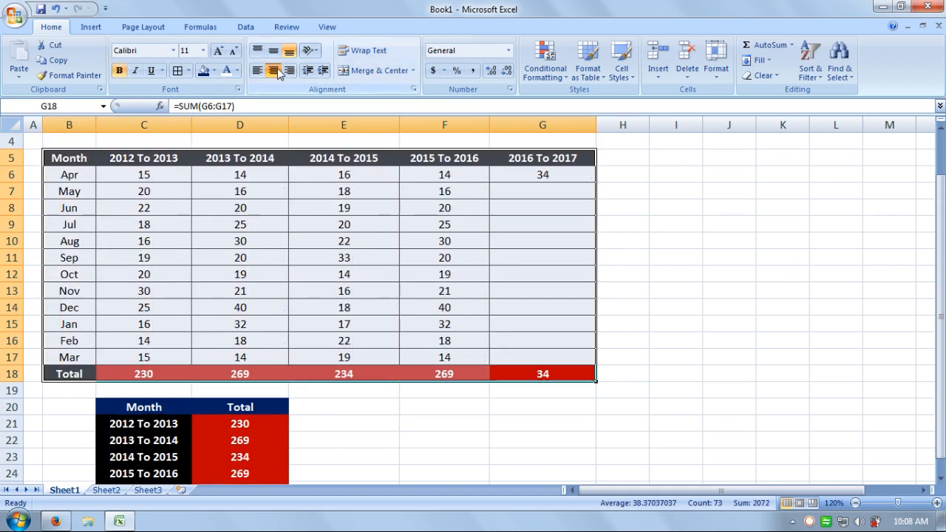
click(675, 273)
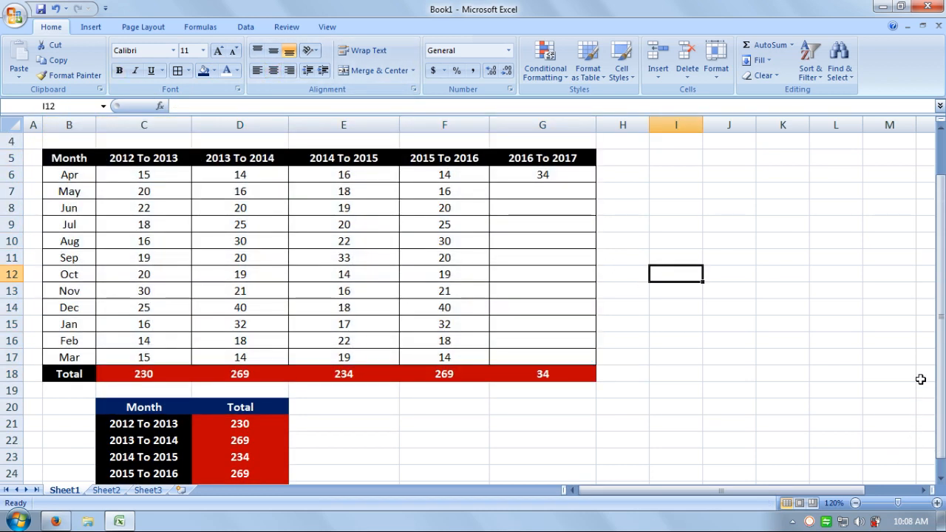
- Insert a 2-D clustered column chart from the summary table C20:D25
drag(940, 317, 940, 324)
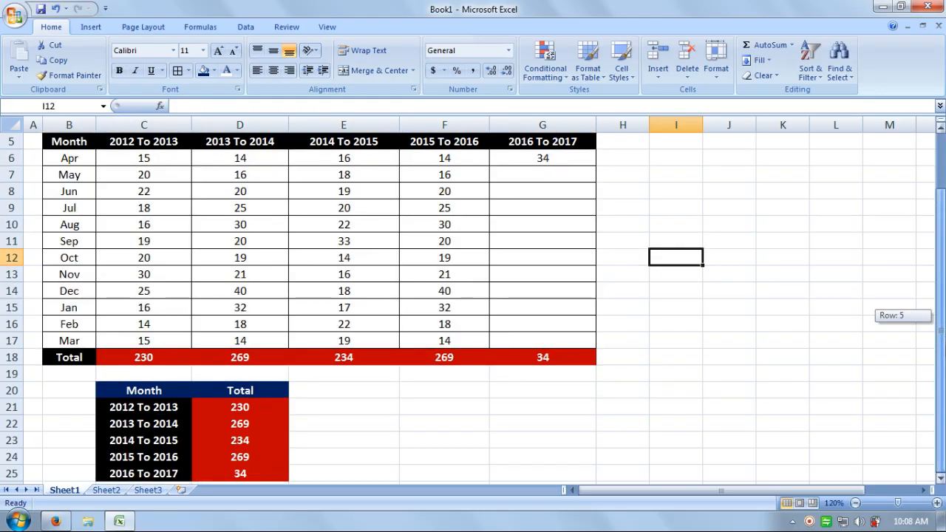
drag(940, 323, 940, 314)
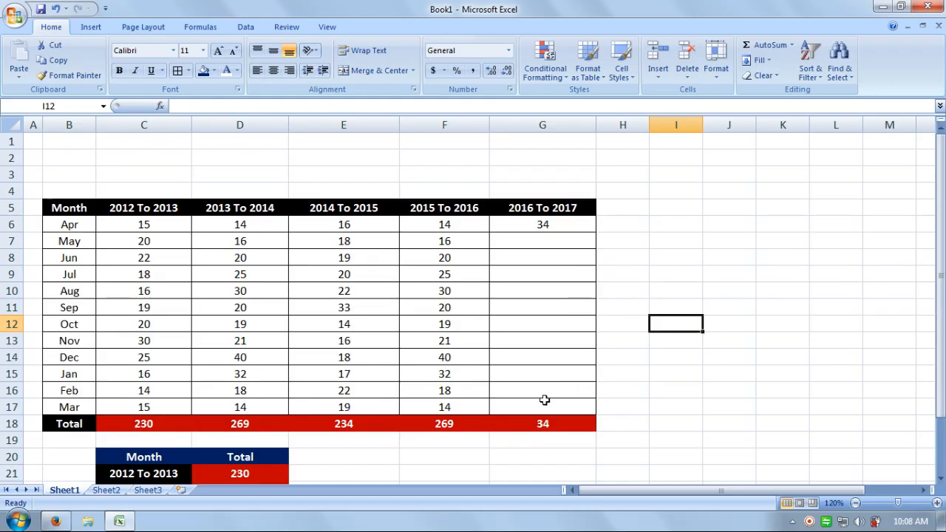
drag(939, 181, 940, 190)
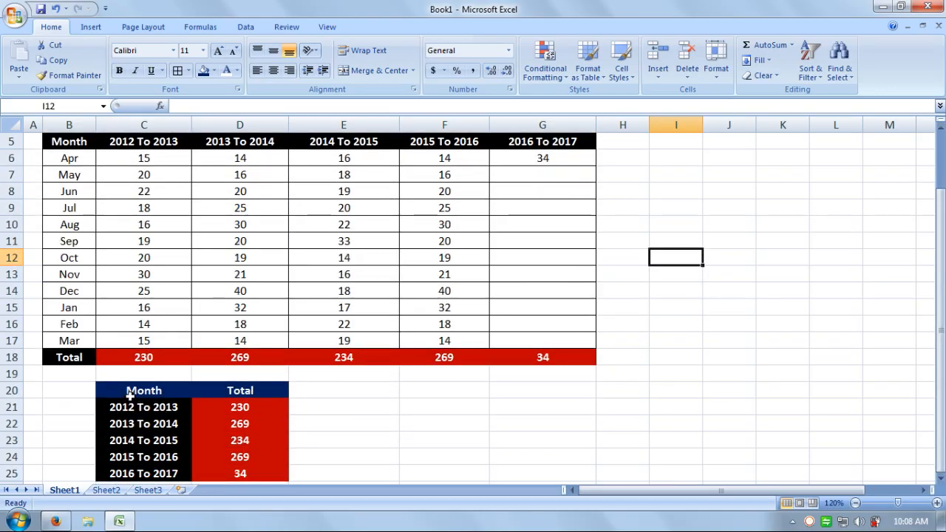
drag(129, 395, 234, 470)
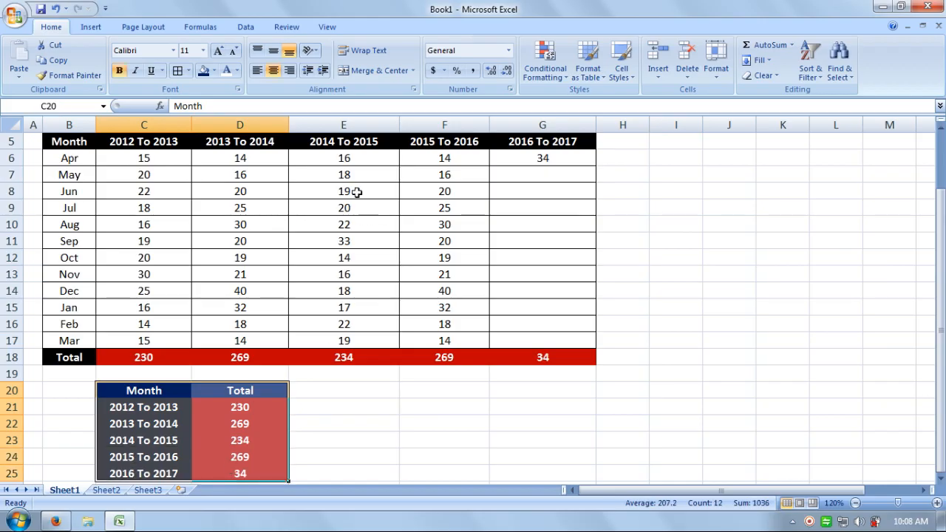
click(95, 28)
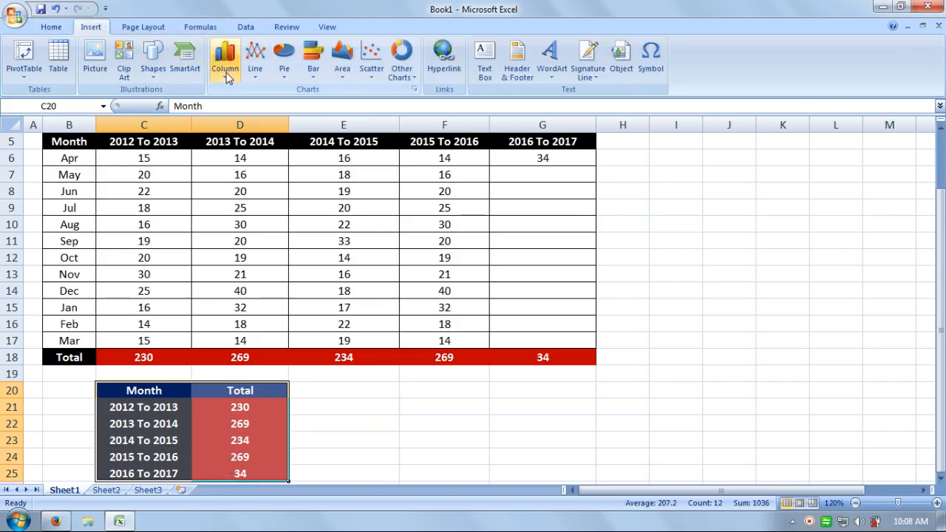
click(225, 71)
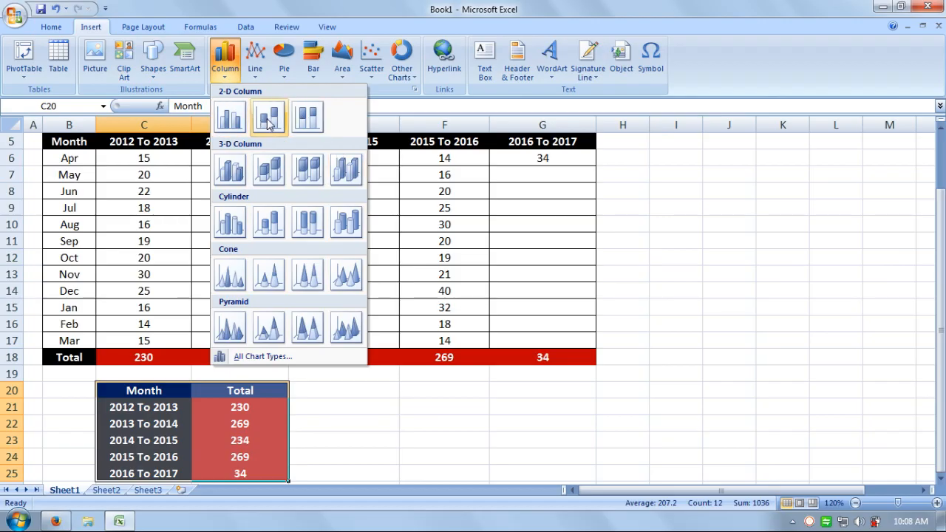
click(230, 119)
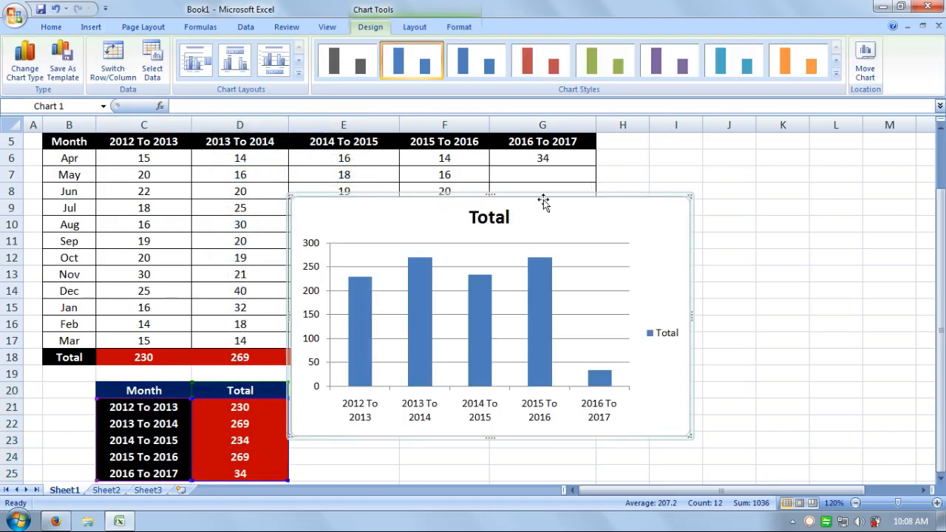
- Move the Total chart beside the main table so it starts at column H, level with heading row 5
drag(543, 201, 774, 160)
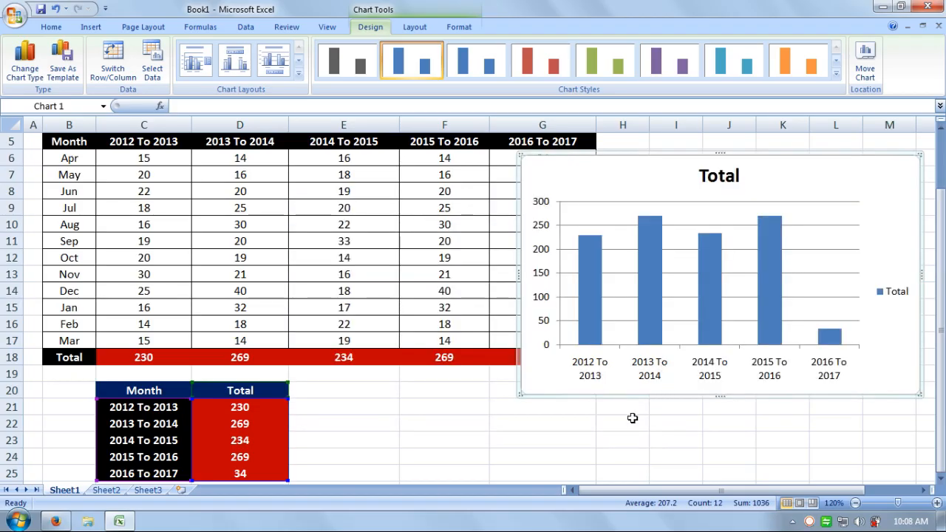
drag(650, 490, 691, 490)
drag(730, 150, 804, 198)
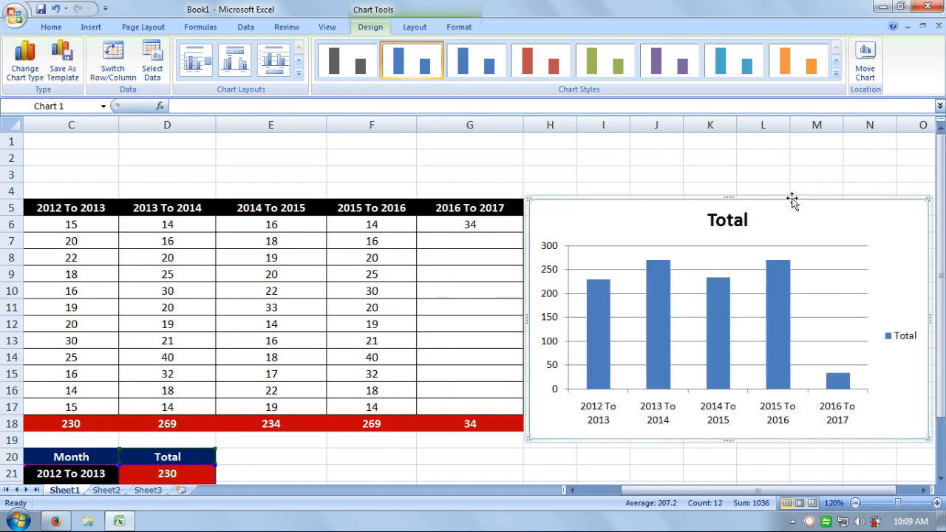
drag(624, 490, 640, 490)
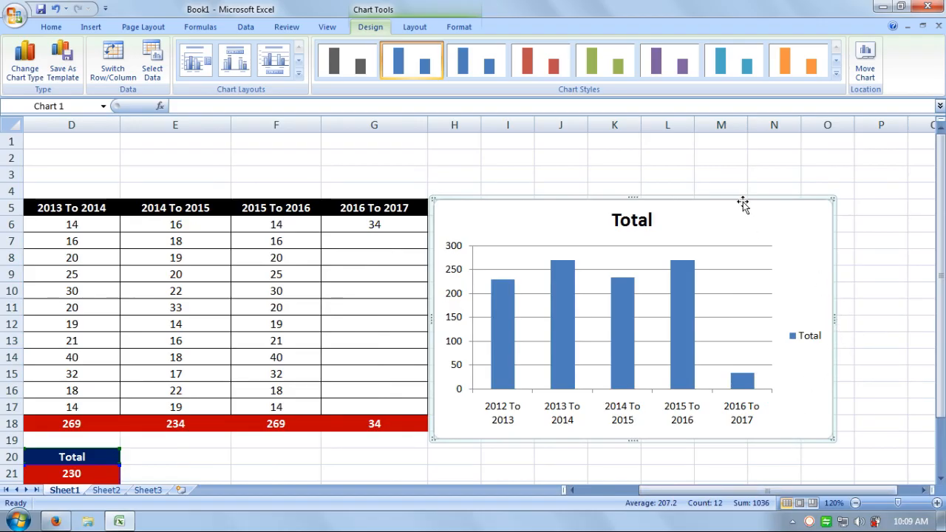
key(Right)
key(Right)
key(Right)
key(Right)
key(Right)
key(Right)
key(Right)
key(Right)
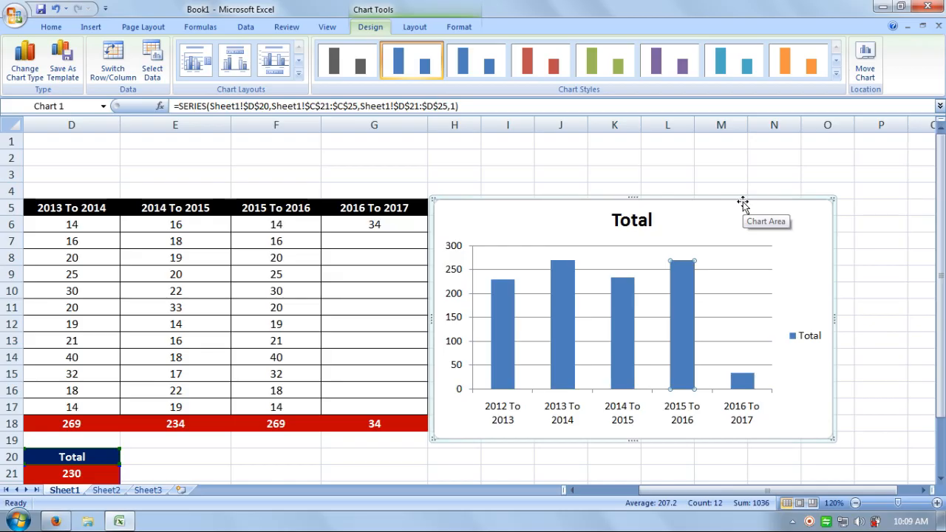
click(742, 200)
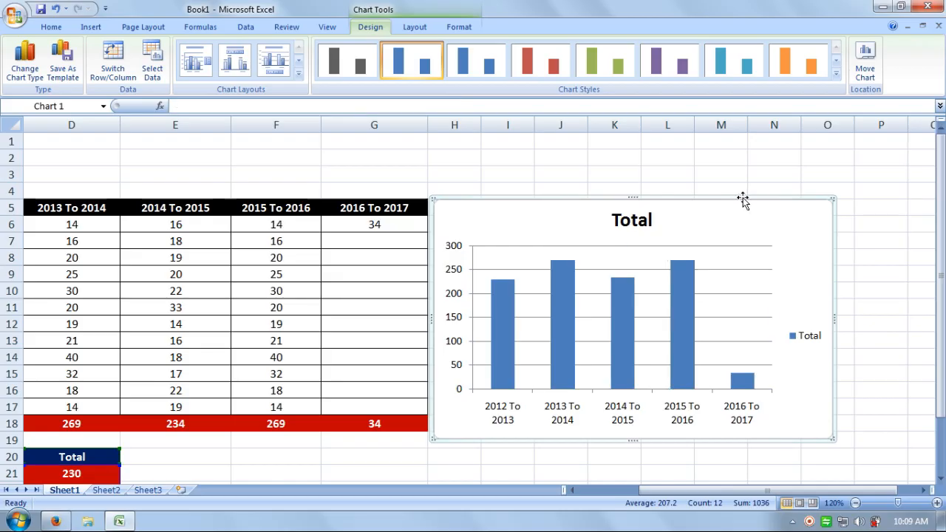
key(Right)
key(Right)
- Move the Total chart slightly away from the main table and narrow column H to about half its width as a spacer
click(740, 198)
drag(741, 198, 764, 196)
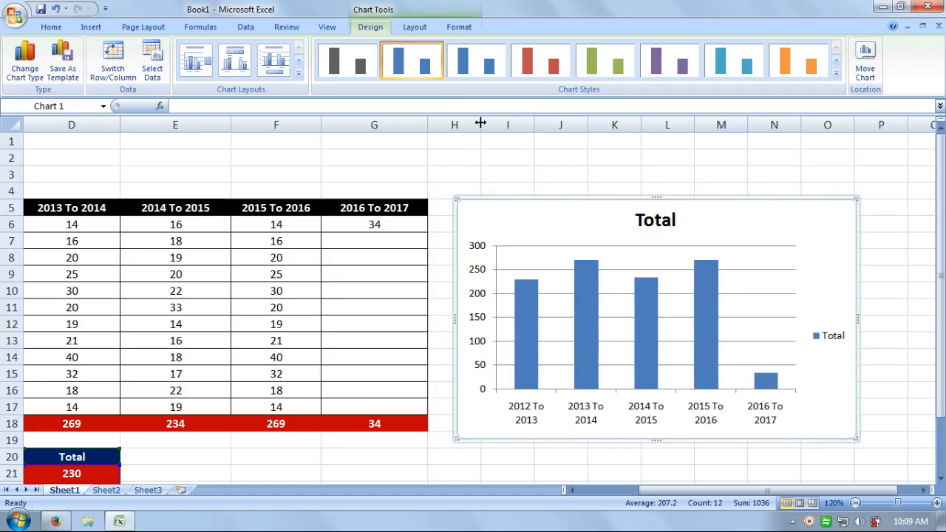
drag(481, 125, 451, 124)
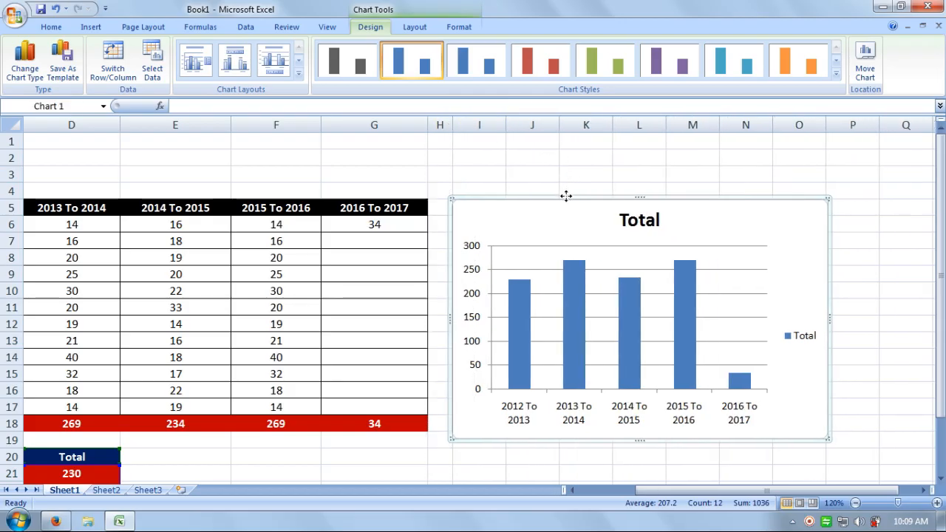
drag(565, 195, 569, 196)
click(626, 163)
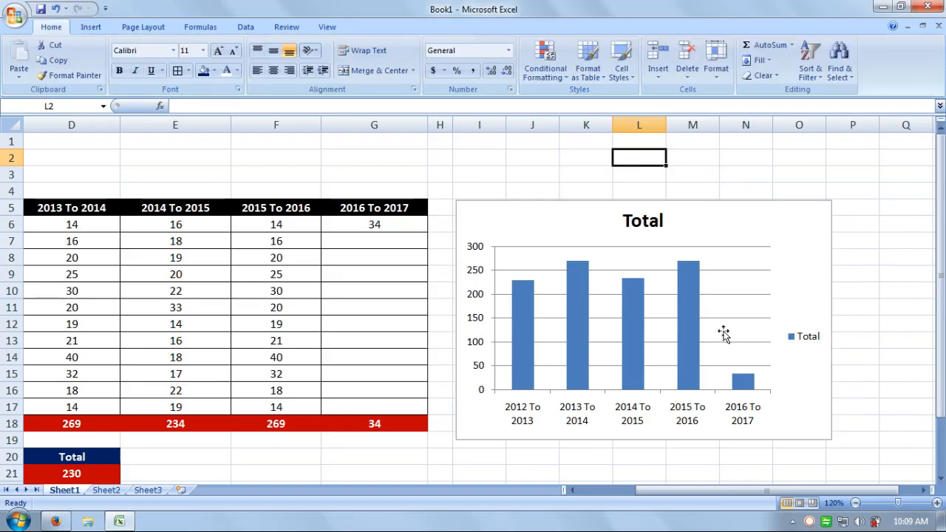
- Apply the chart style with red beveled columns on a dark background to the Total chart
click(601, 220)
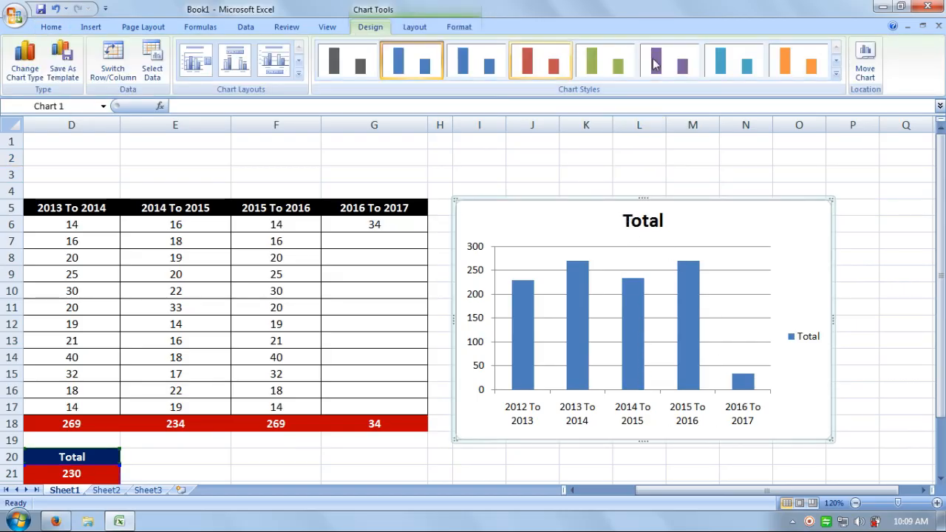
click(835, 74)
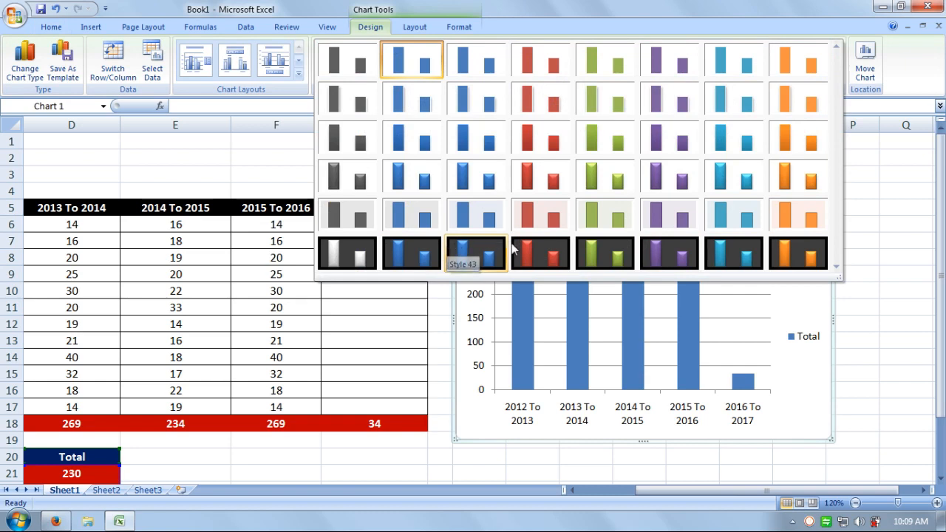
click(539, 250)
click(729, 181)
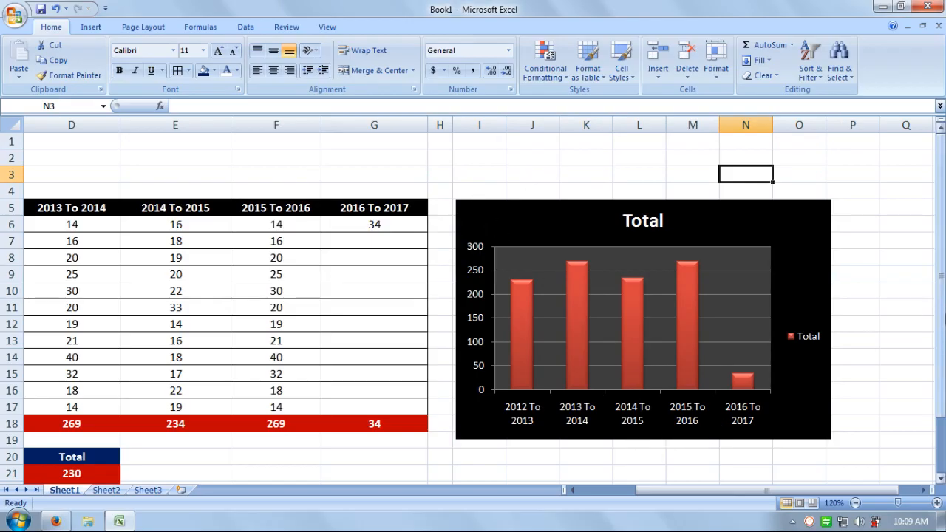
- Set the sheet zoom to 100% and bring both tables and the chart into view together
drag(941, 309, 942, 251)
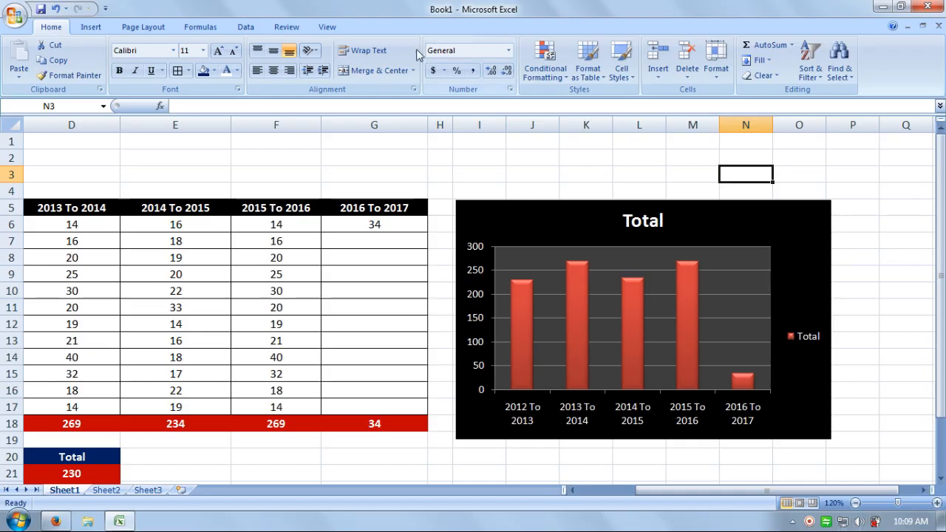
click(326, 27)
click(359, 63)
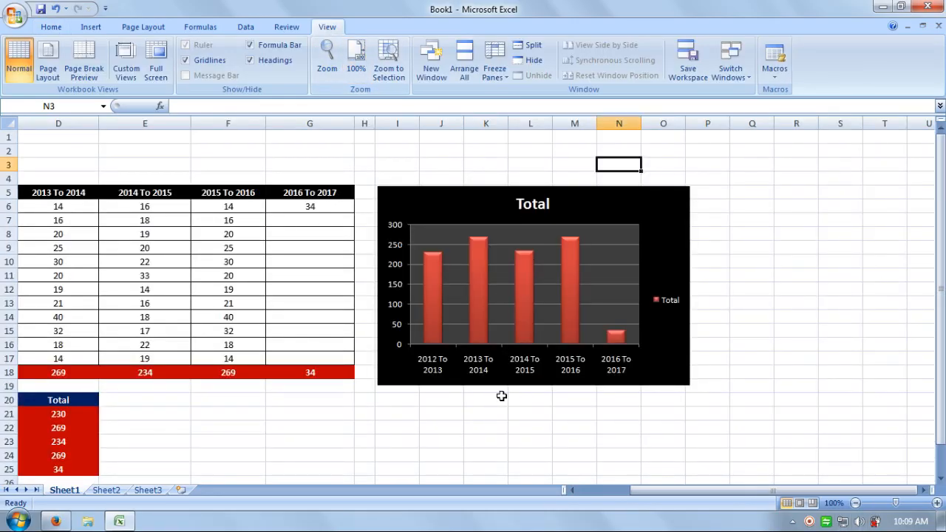
drag(665, 491, 606, 492)
click(304, 443)
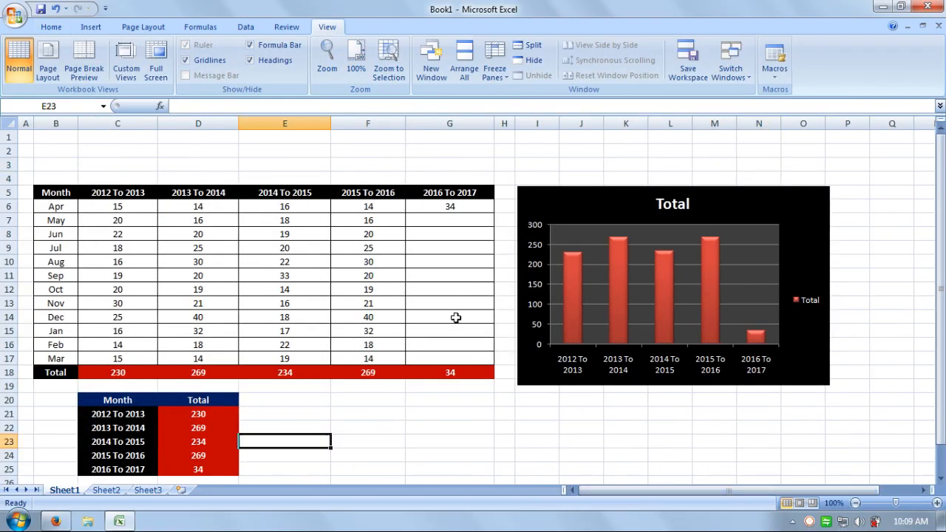
- Merge and center the range B2:P3 above the table and chart
drag(48, 148, 850, 165)
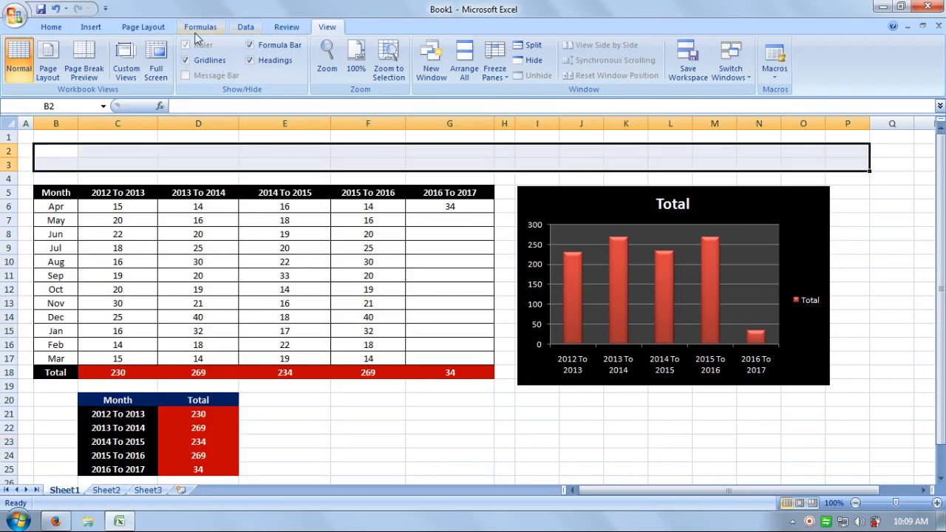
click(53, 28)
click(378, 70)
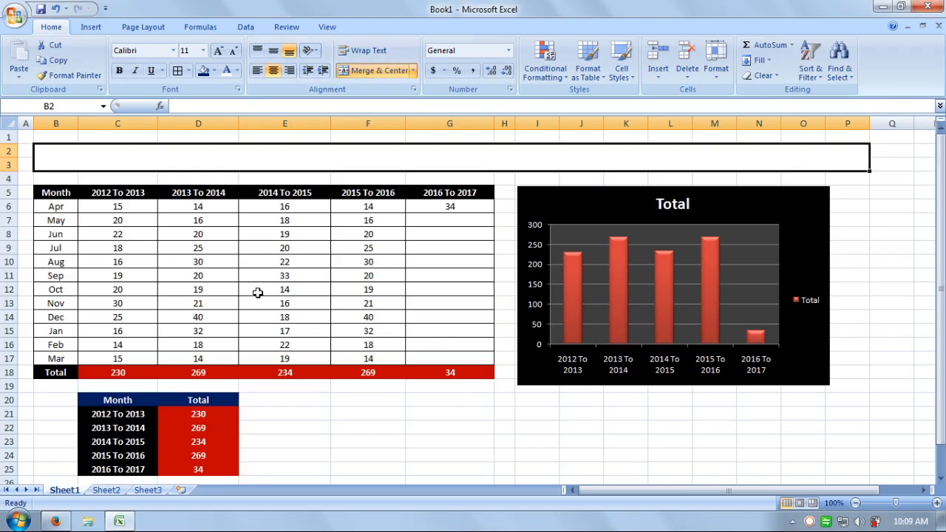
shift+click(355, 379)
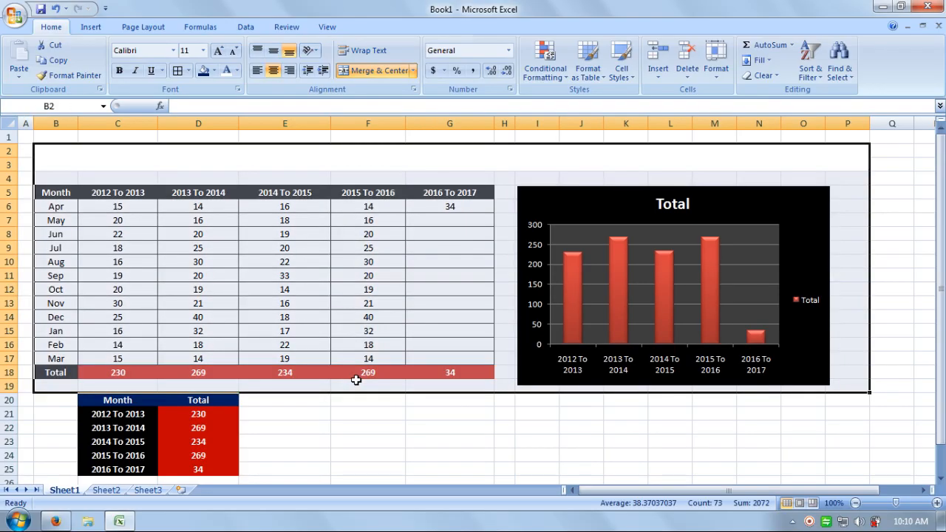
- Enter the title PRODUCTS SALES TURN-OVER in the merged cell B2
click(338, 149)
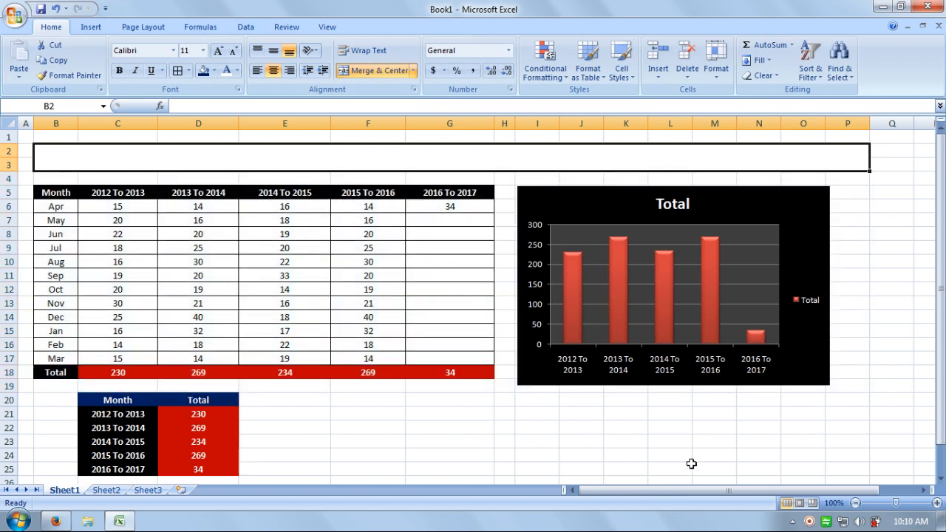
text(Pro)
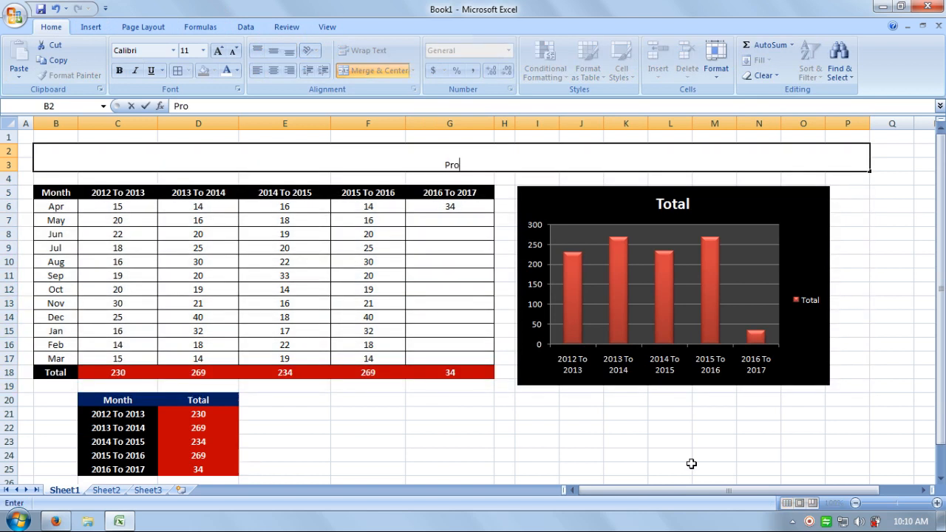
key(BackSpace)
text(RODUCTS)
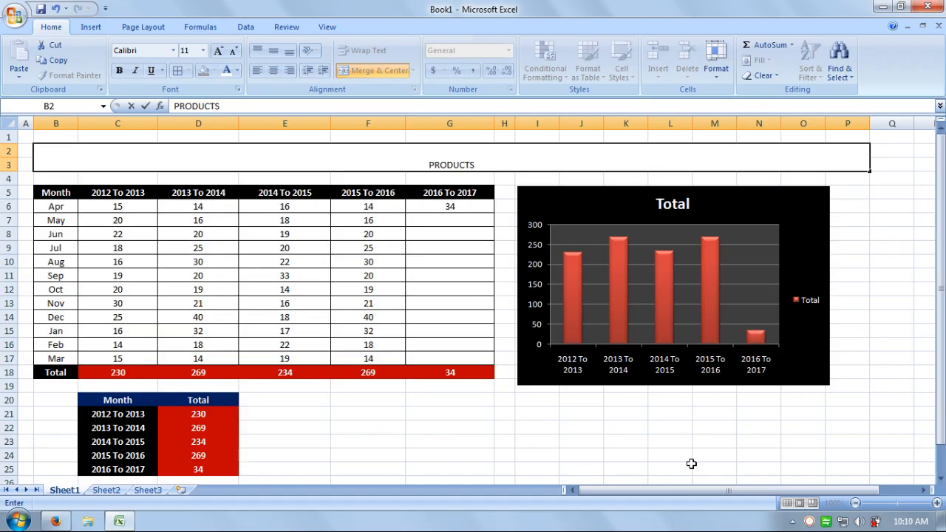
text( sA)
key(BackSpace)
key(BackSpace)
text(SALES)
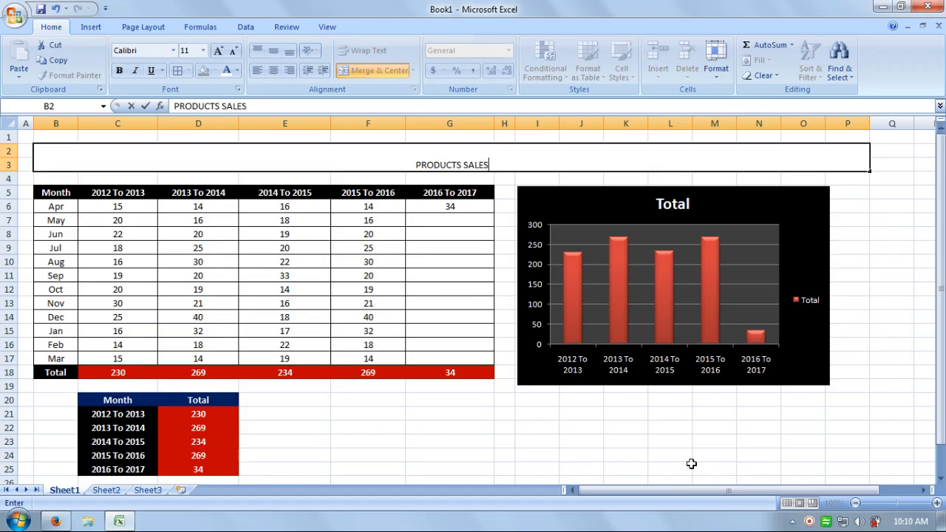
text( TUR)
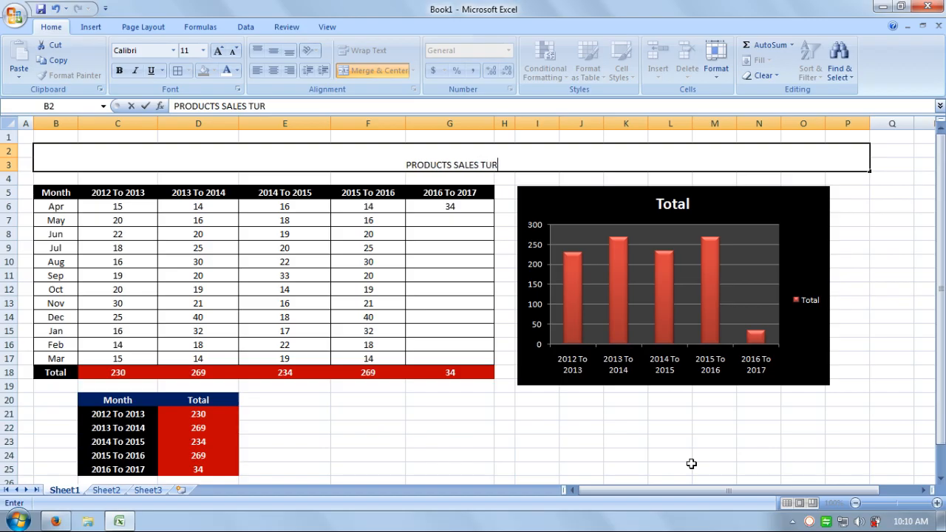
text(N-OVER)
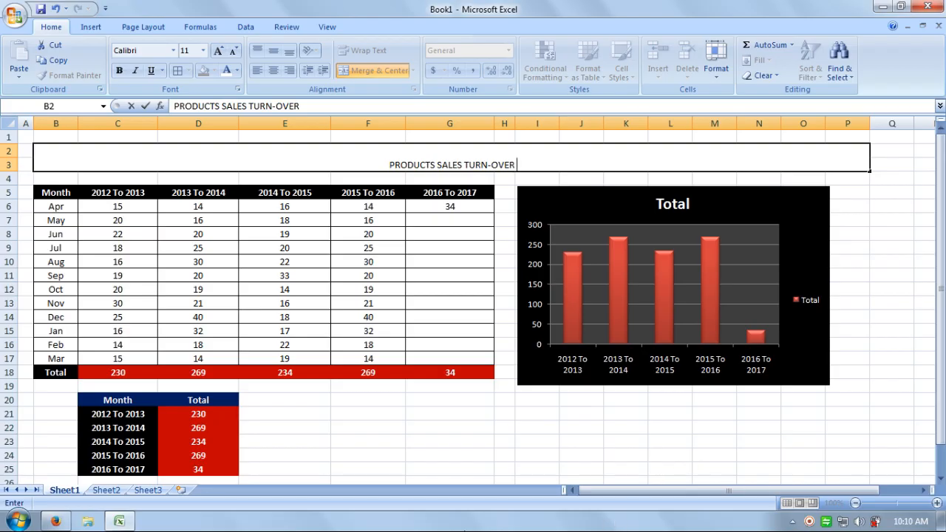
click(481, 447)
- Align the title in B2 vertically to the middle and enlarge its font to size 24
click(510, 169)
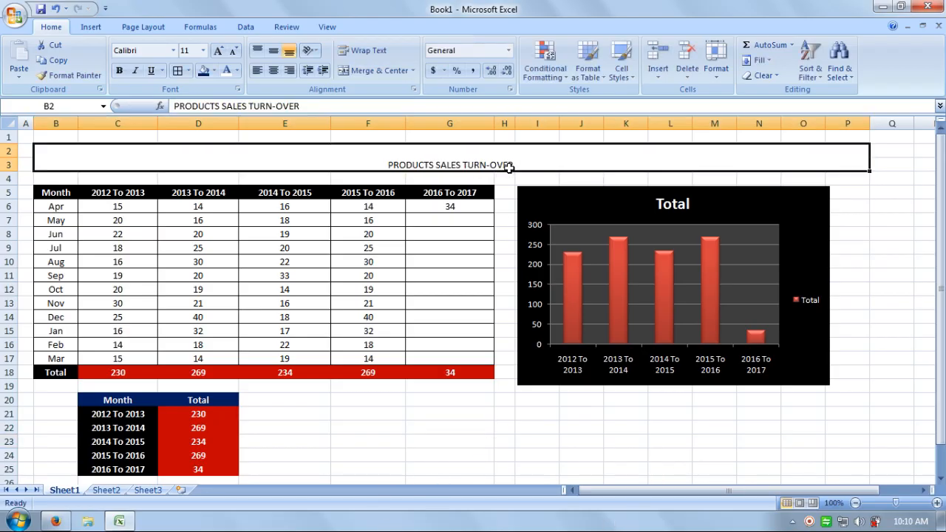
click(273, 50)
click(218, 51)
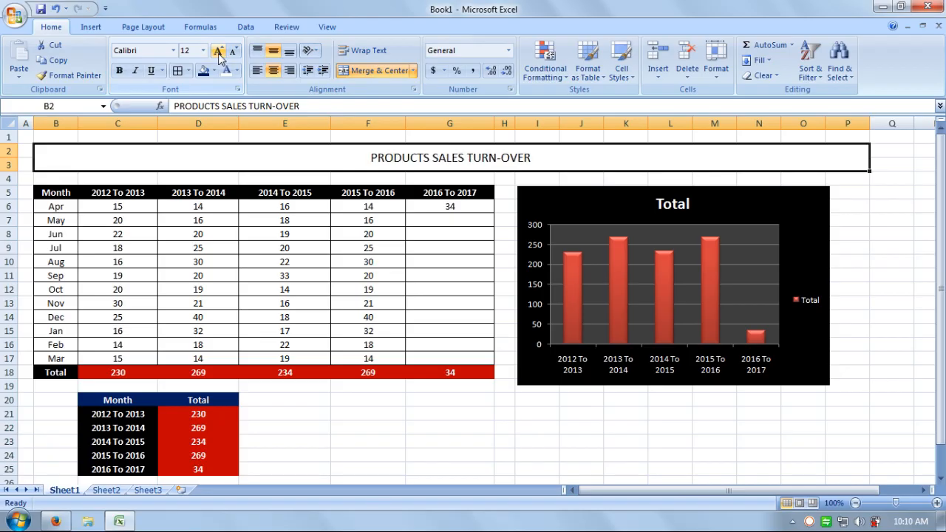
click(218, 51)
click(218, 51)
click(218, 51)
click(218, 51)
click(218, 51)
click(218, 51)
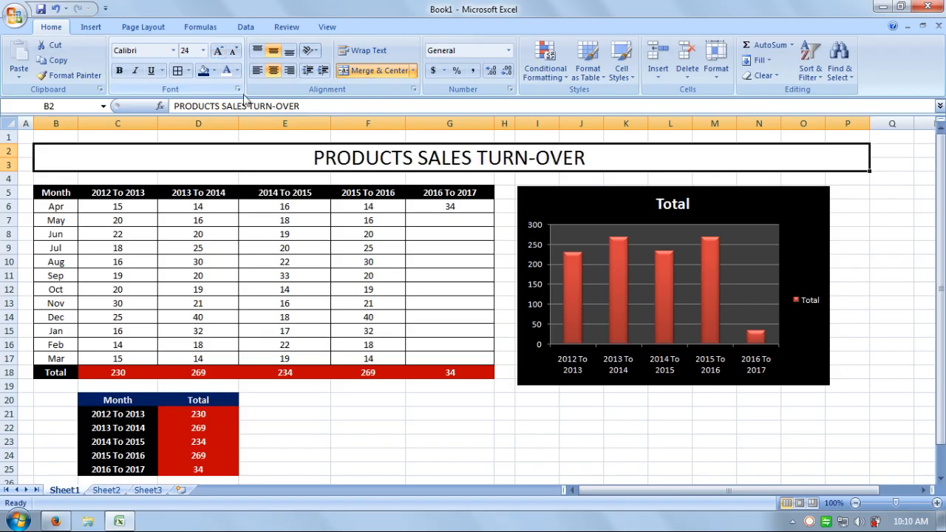
- Append the word YEARLY to the title in B2
double_click(584, 157)
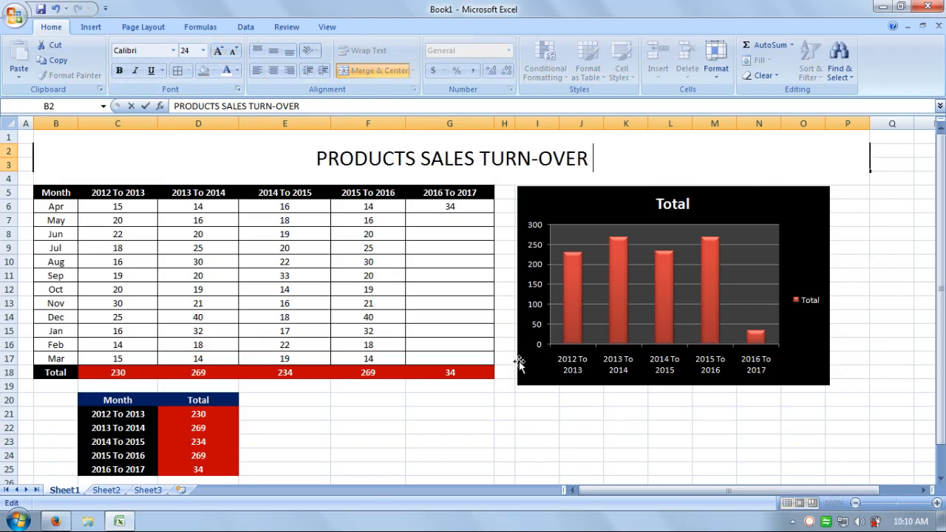
text(YEARLY)
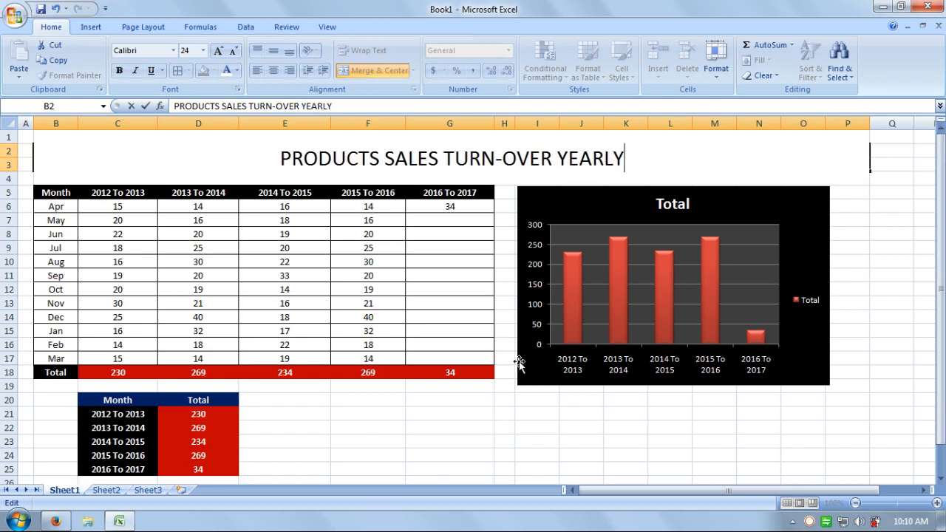
key(Return)
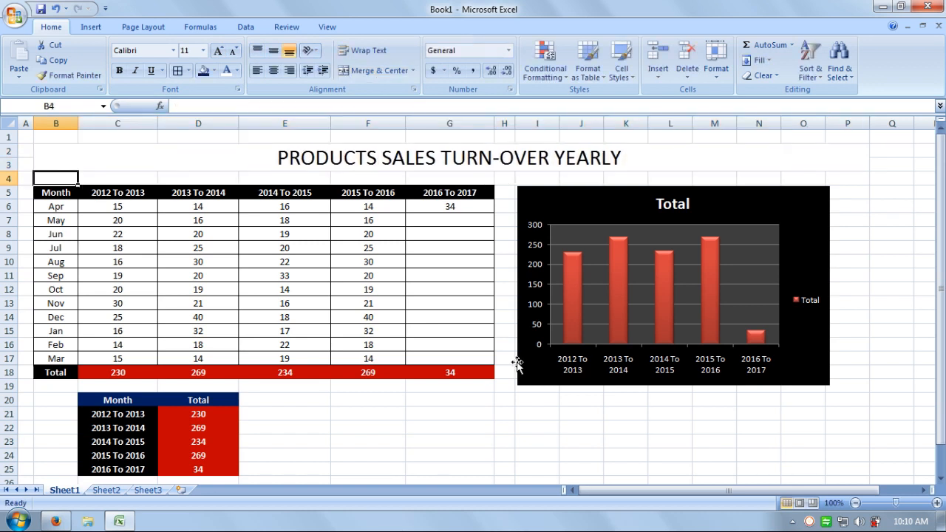
- Make the title in B2 bold and increase its font size to 28
click(500, 161)
click(119, 70)
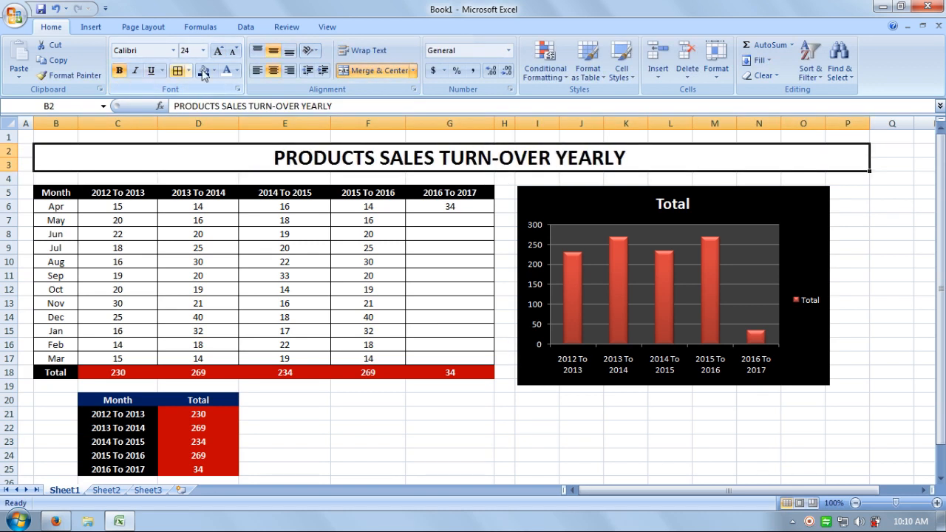
click(219, 51)
click(218, 51)
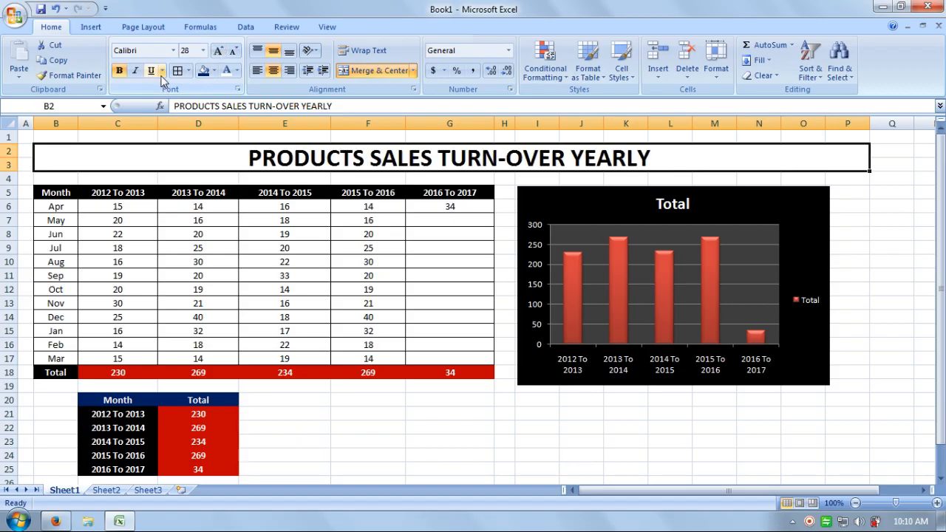
- Fill the merged title cell B2 with black and set its font color to white
click(214, 70)
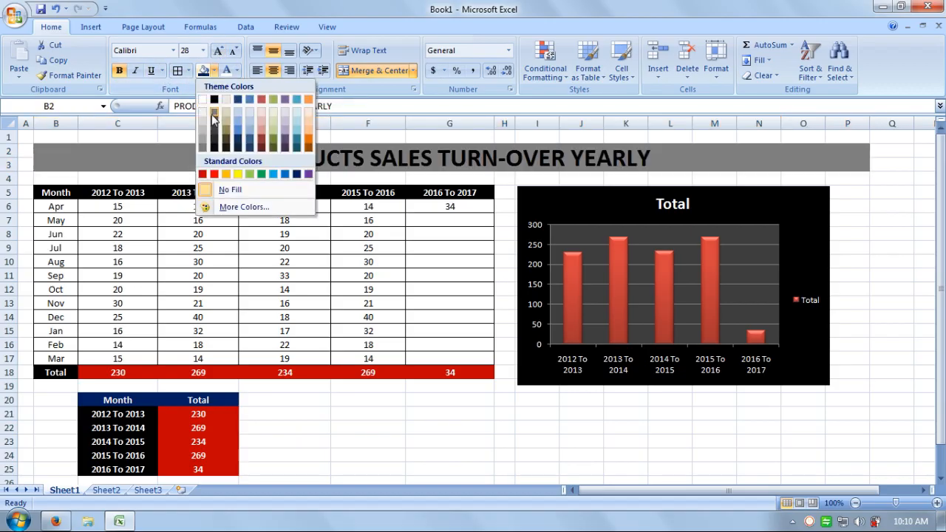
click(211, 99)
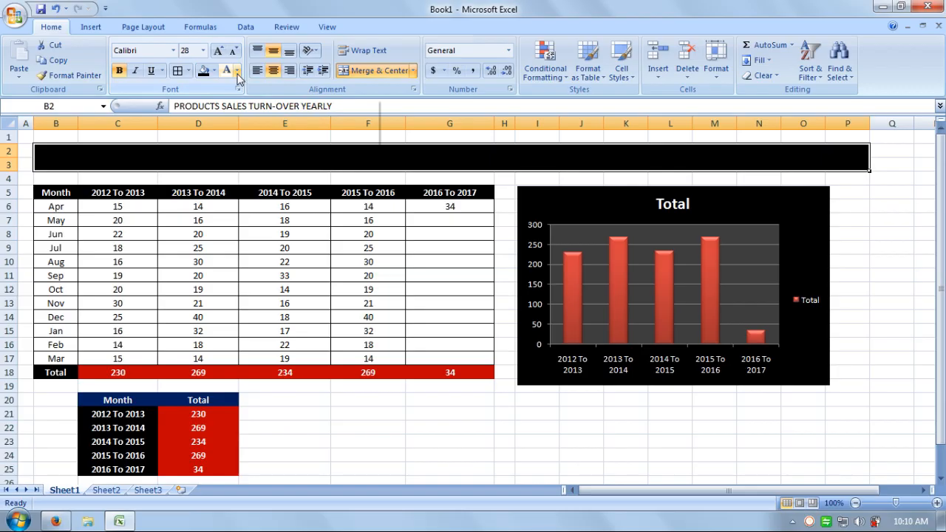
click(227, 70)
click(657, 472)
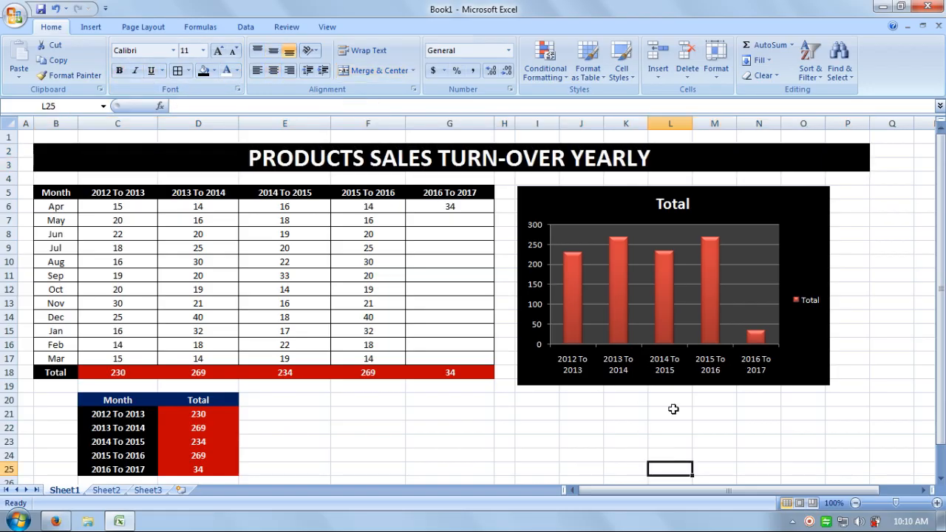
click(448, 428)
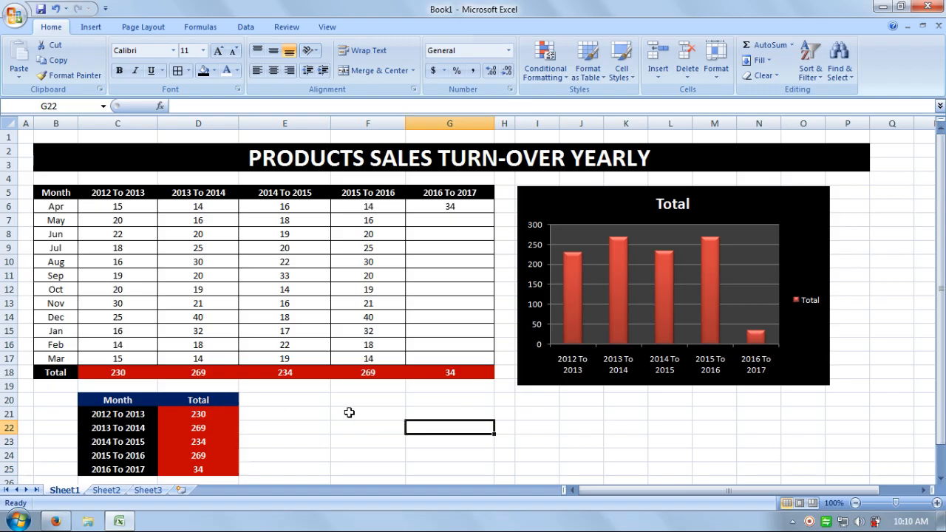
- Widen the Total chart so its outer edge lines up with the end of the title banner at column P
click(830, 276)
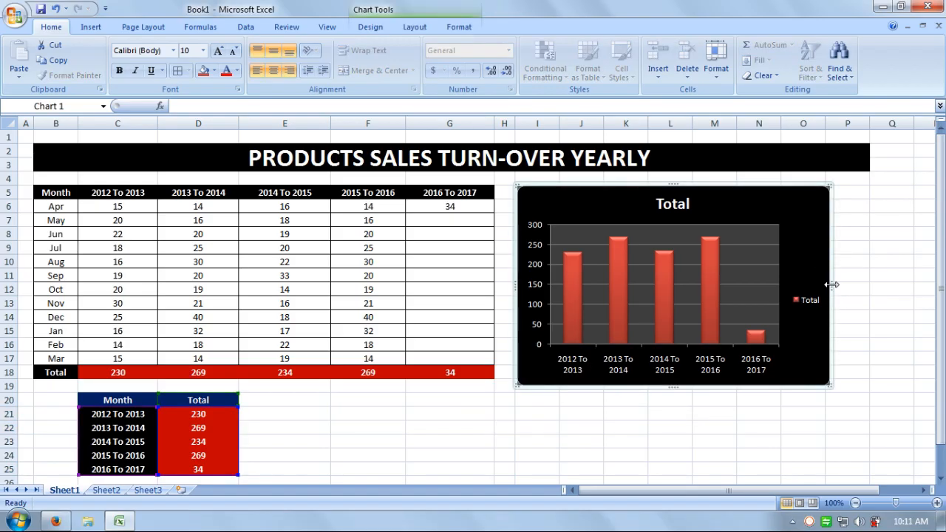
drag(831, 285, 871, 284)
click(767, 431)
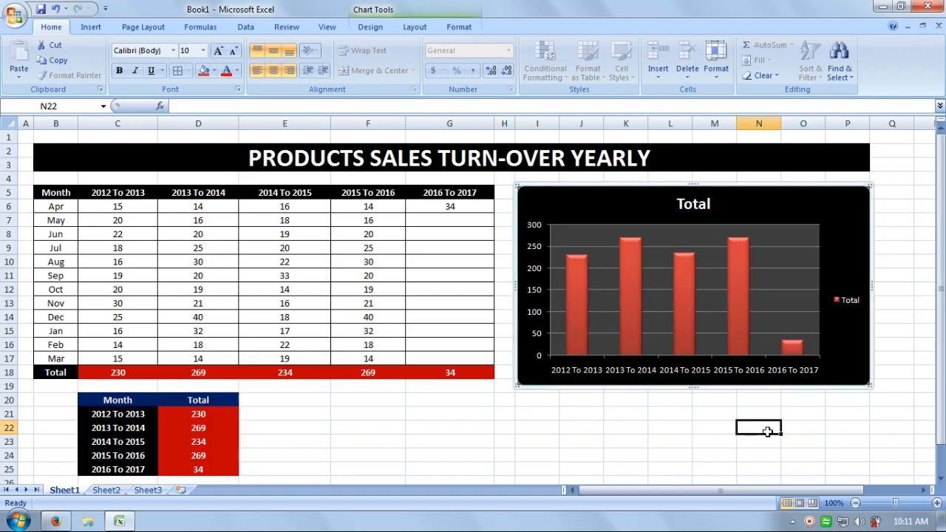
click(505, 439)
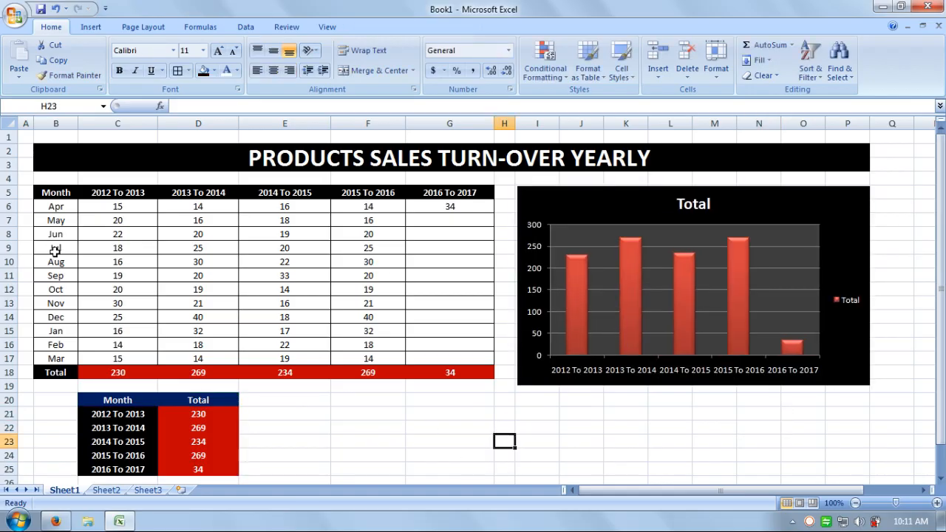
- Examine the month rows from Apr to Mar and their sales values in the 2012 To 2013 column
click(50, 207)
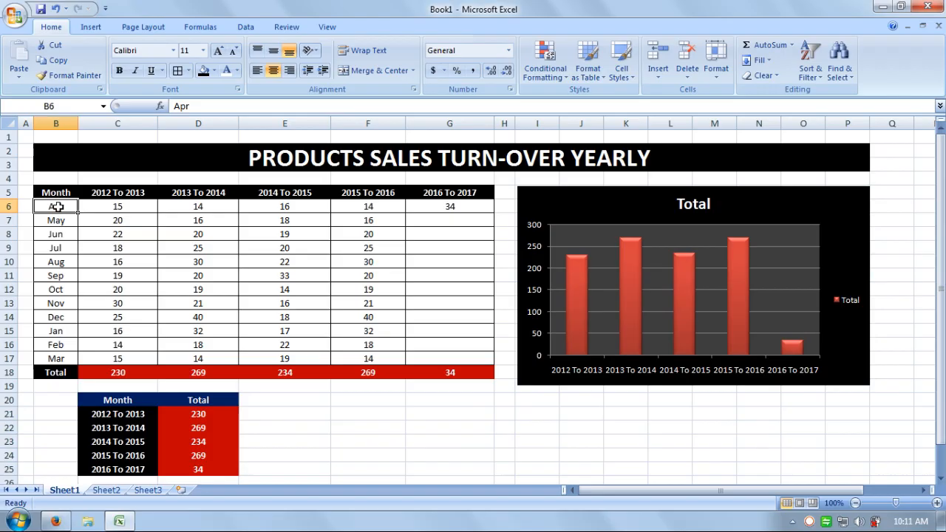
click(107, 207)
click(54, 217)
click(97, 221)
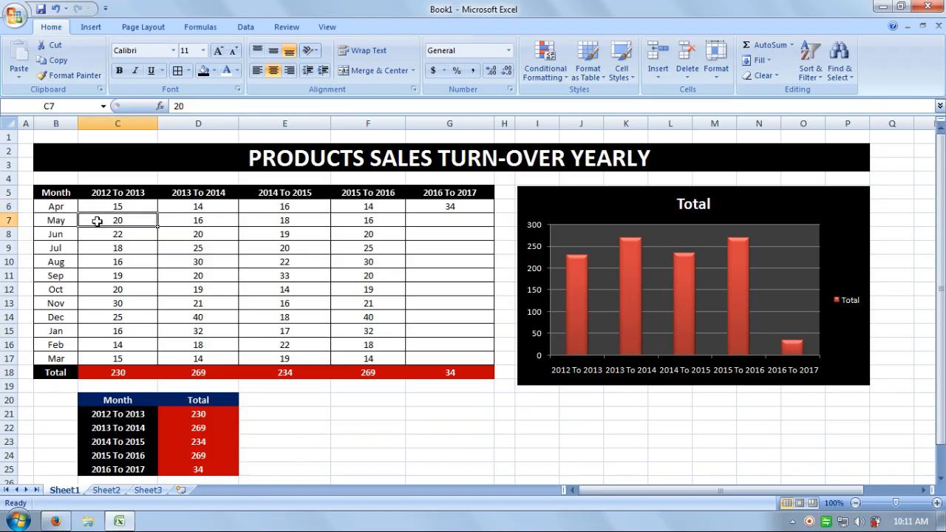
click(58, 234)
click(103, 233)
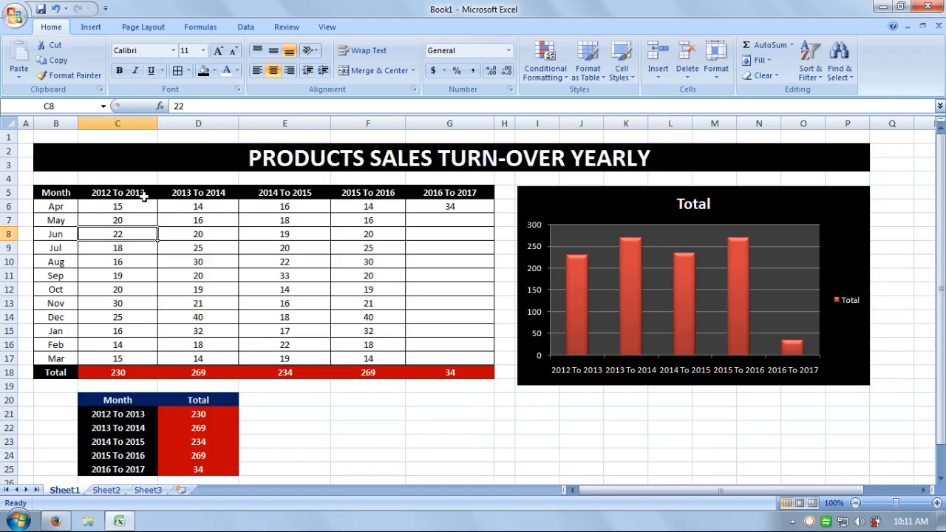
click(64, 209)
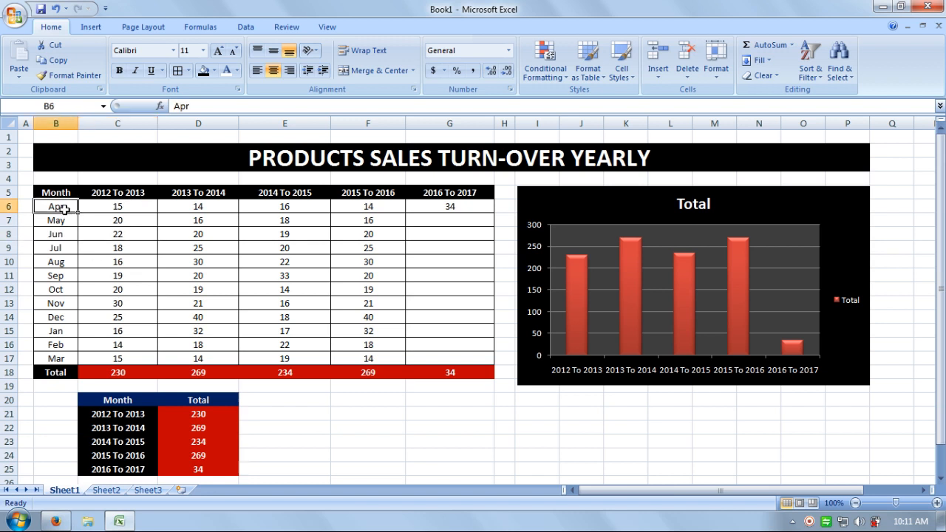
click(69, 331)
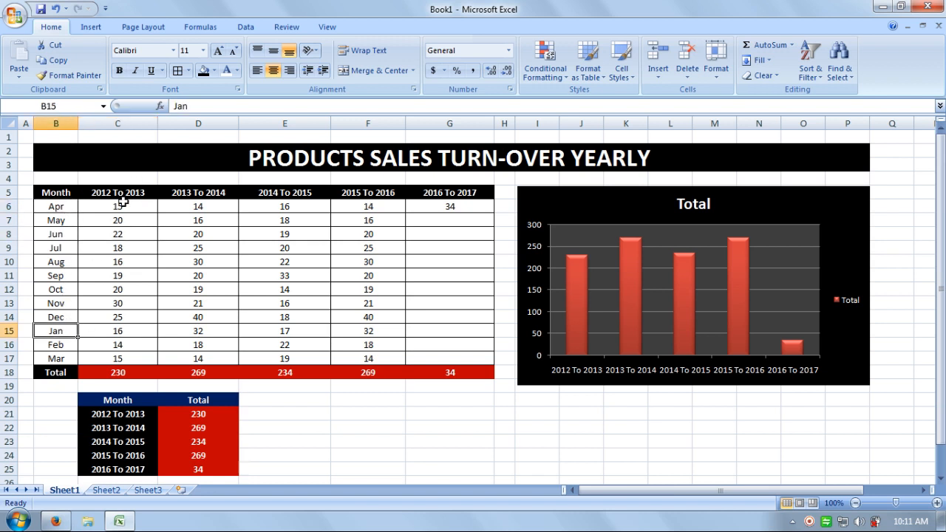
click(59, 208)
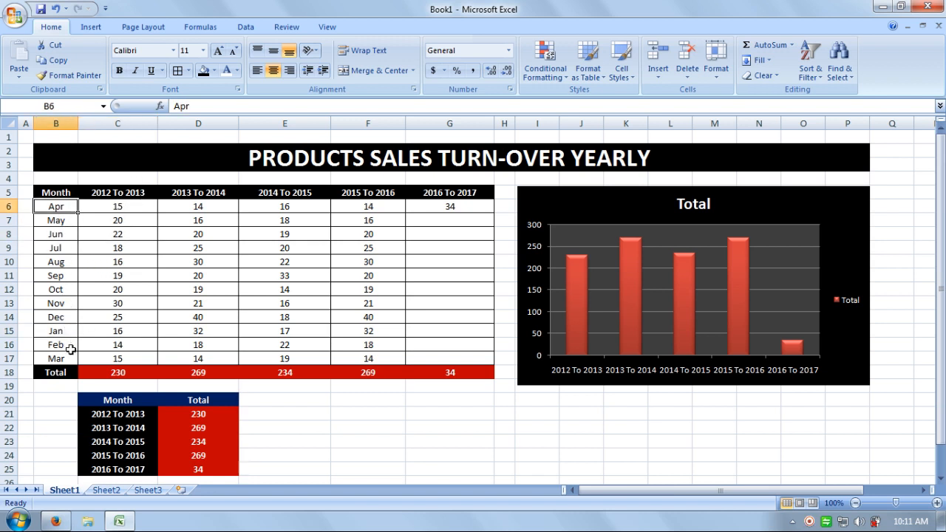
click(71, 356)
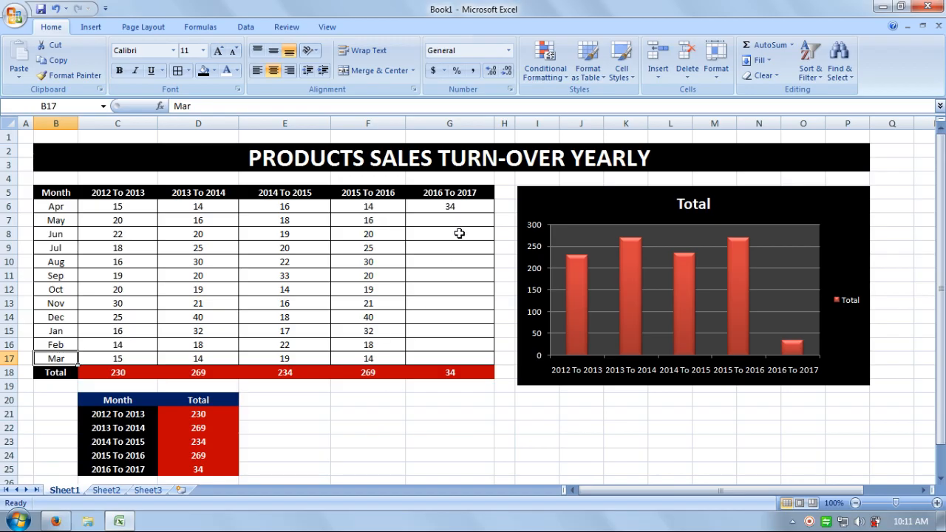
click(111, 209)
click(112, 246)
click(111, 277)
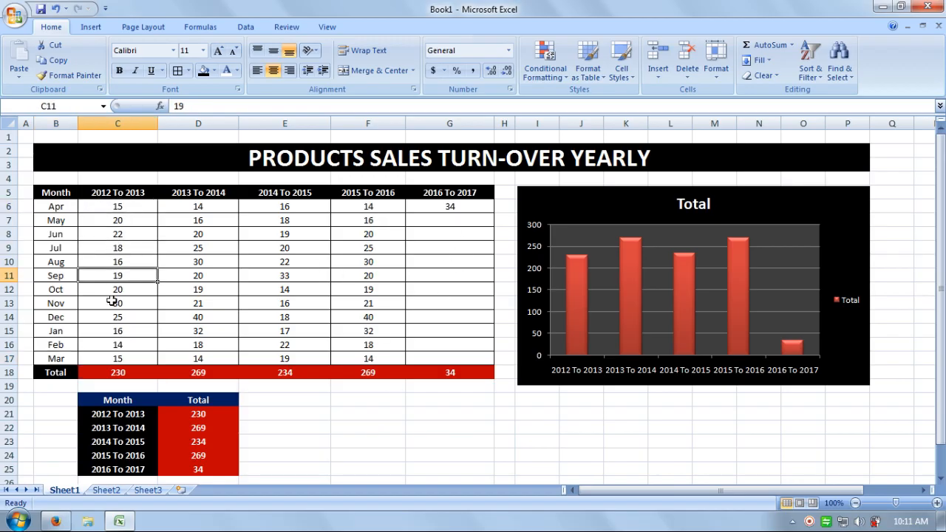
click(112, 306)
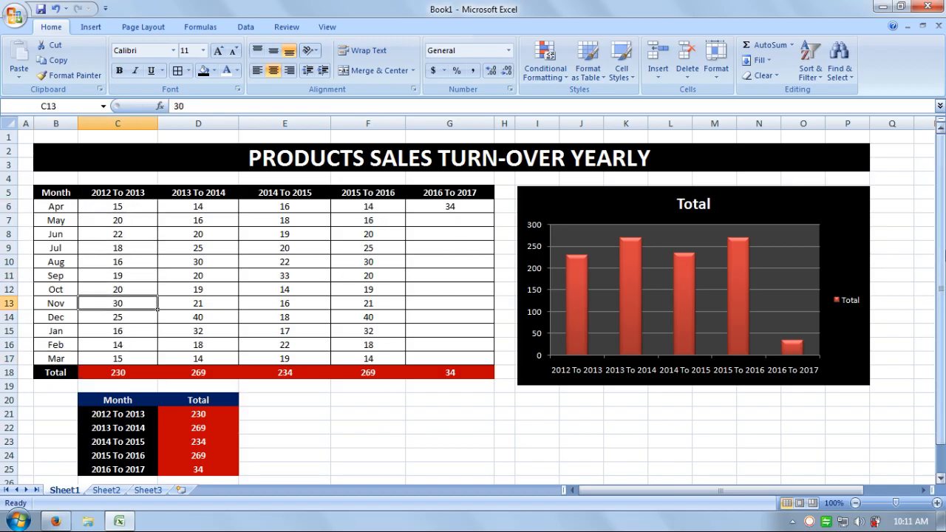
- Test the chart by entering 55 as the May value in the 2016 To 2017 column, and clear that entry
scroll(200, 393, down, 1)
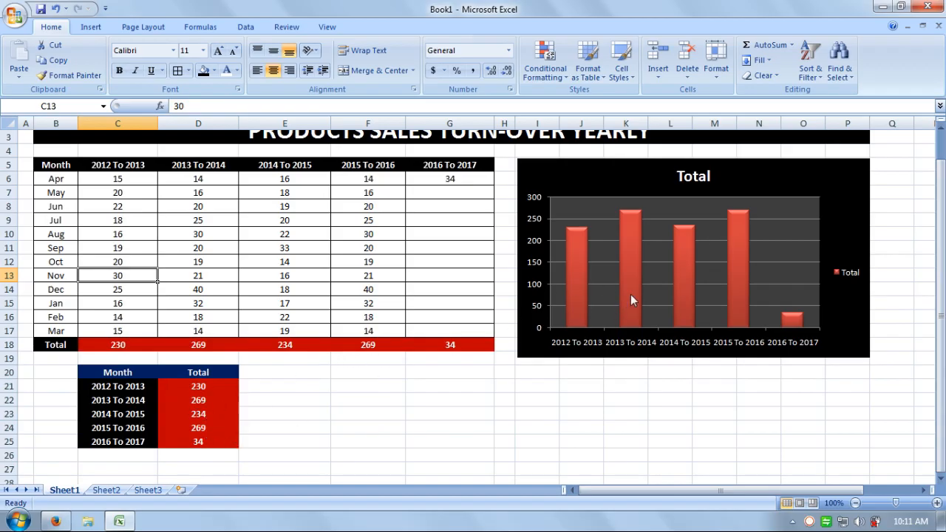
click(457, 189)
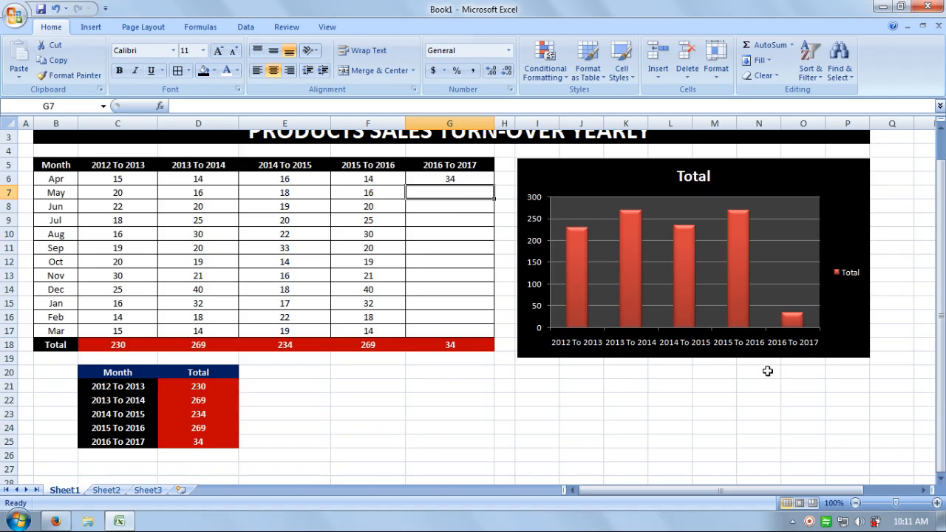
text(55)
key(Return)
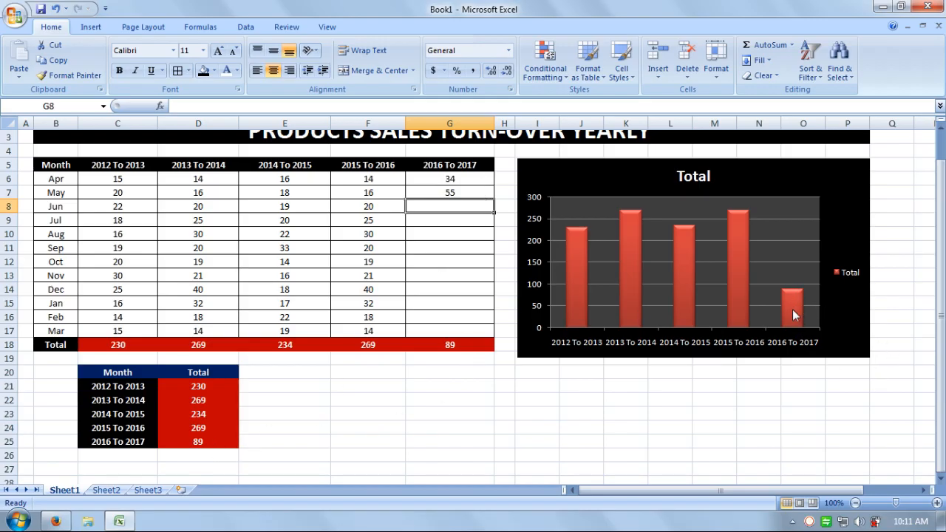
click(452, 194)
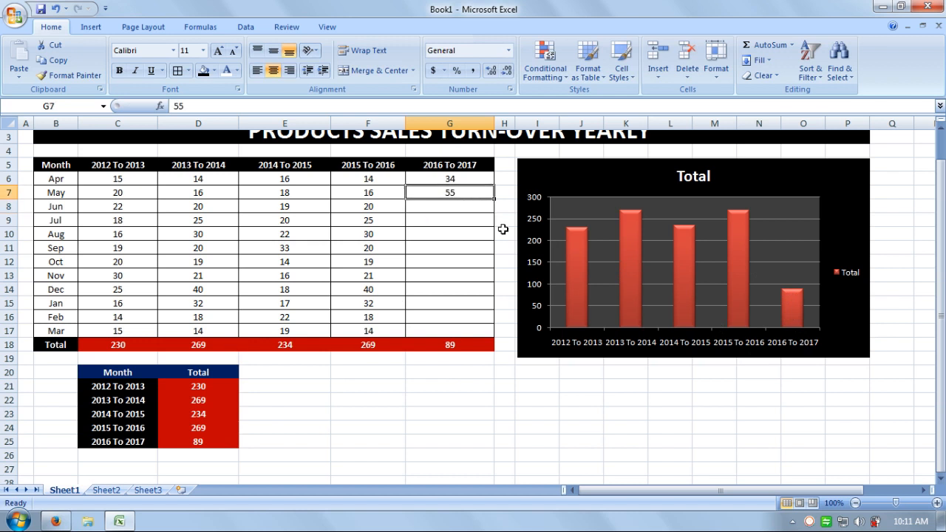
key(Delete)
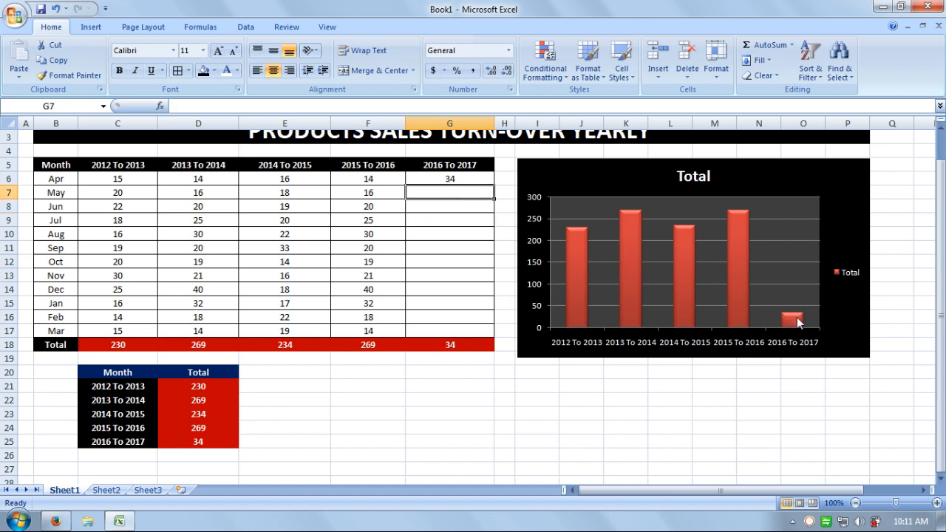
- Enter 55, 35, 65, 45 and 52 as the May through September values in the 2016 To 2017 column
text(55)
key(Return)
text(35)
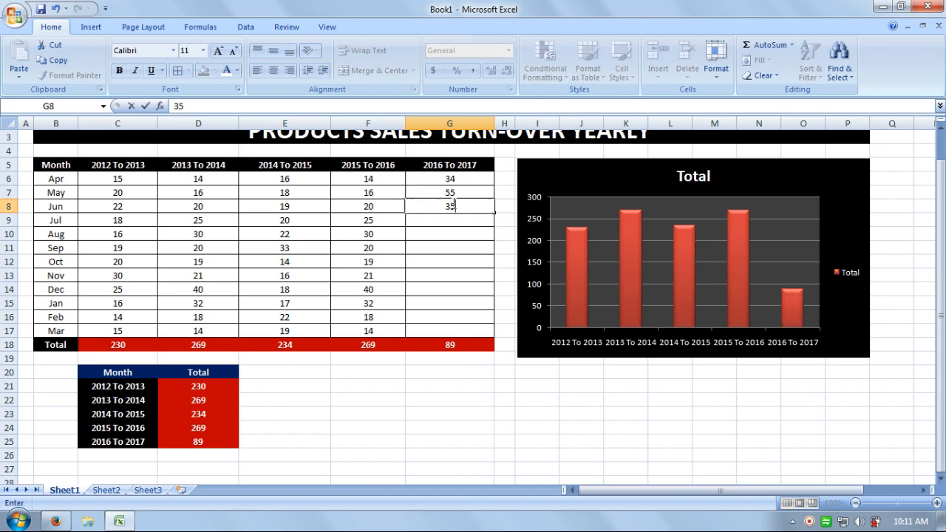
key(Return)
text(65)
key(Return)
text(45)
key(Return)
text(52)
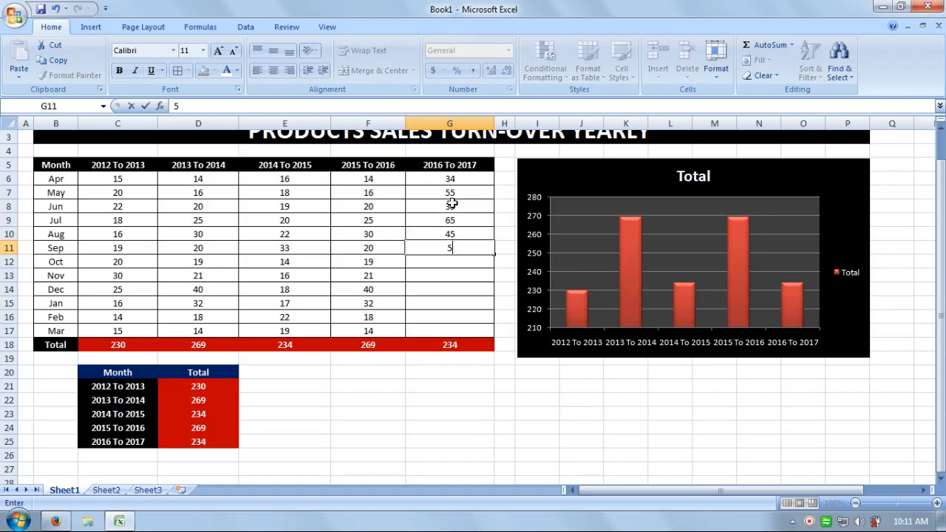
key(Return)
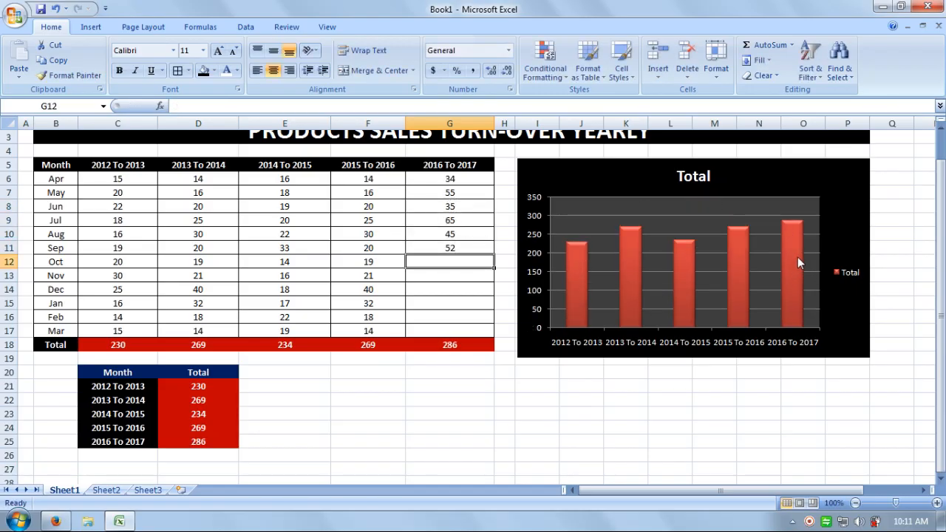
- Clear the test values in G7:G12 of the 2016 To 2017 column
drag(468, 200, 439, 253)
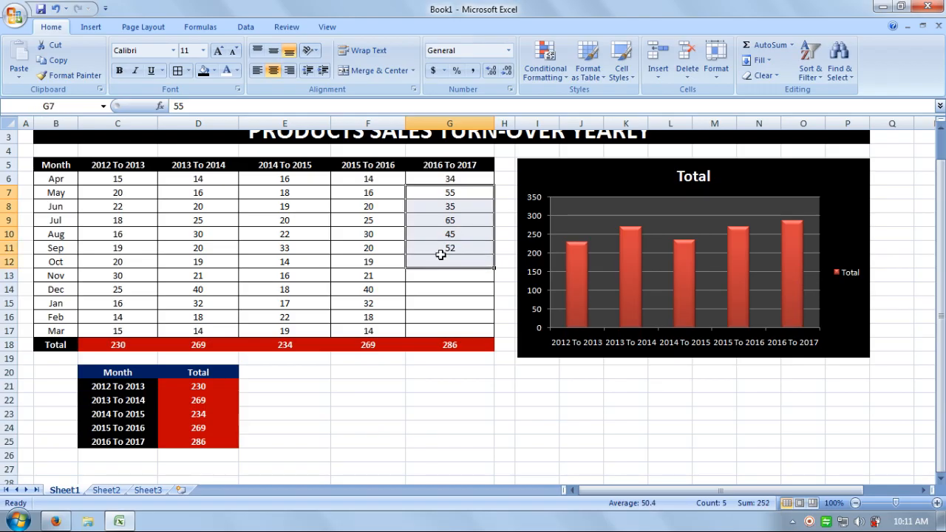
key(Delete)
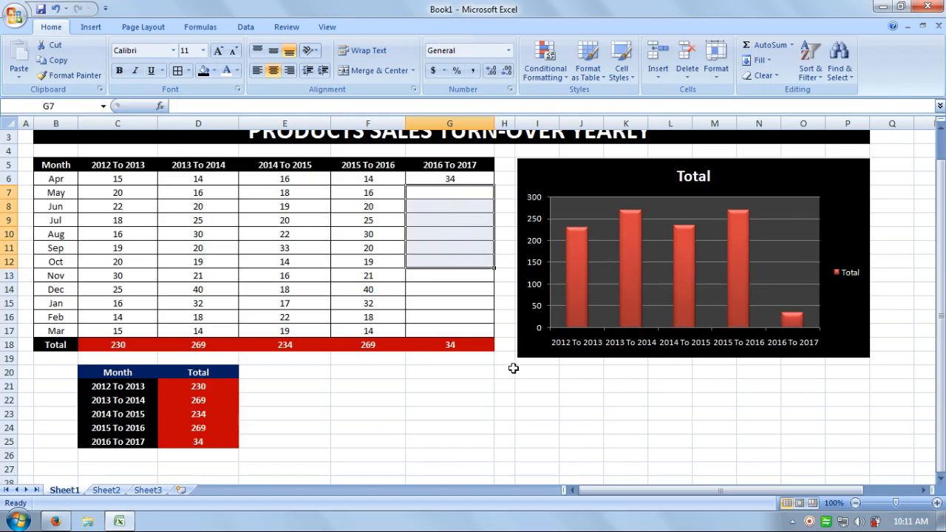
click(550, 396)
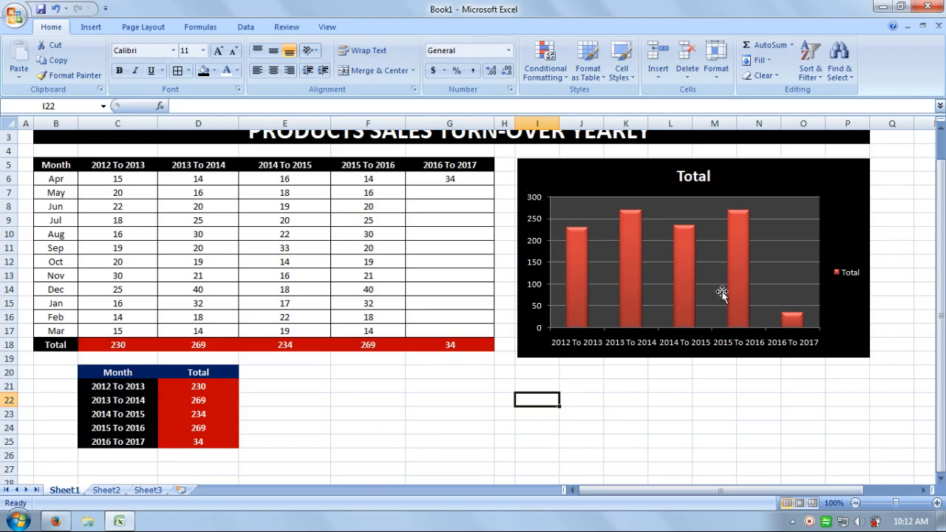
- Apply the green, yellow and red three-arrow icon set as conditional formatting to the 2012 To 2013 values in C6:C17
scroll(878, 257, up, 1)
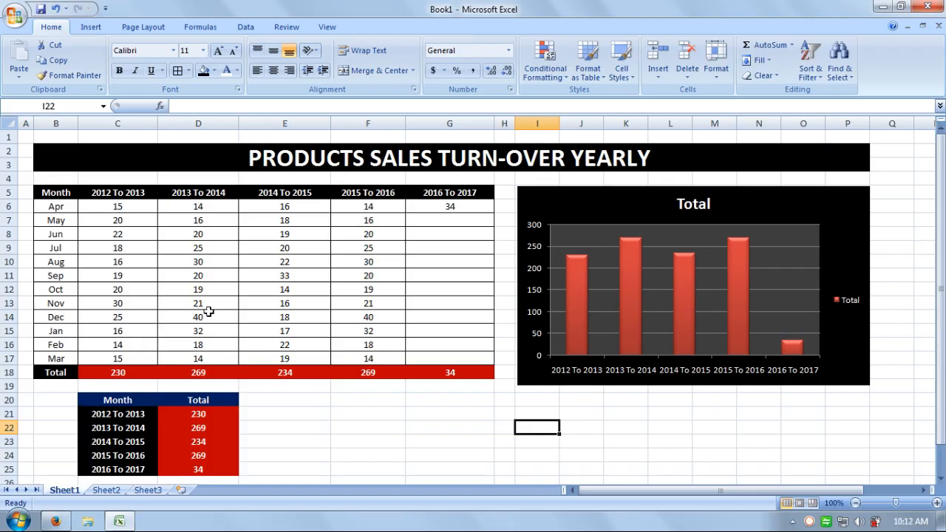
drag(127, 211, 136, 357)
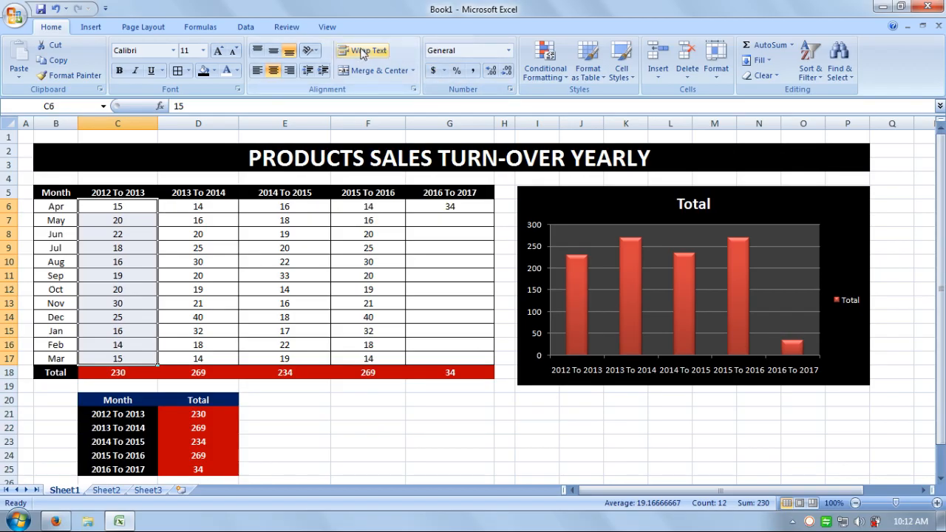
click(569, 77)
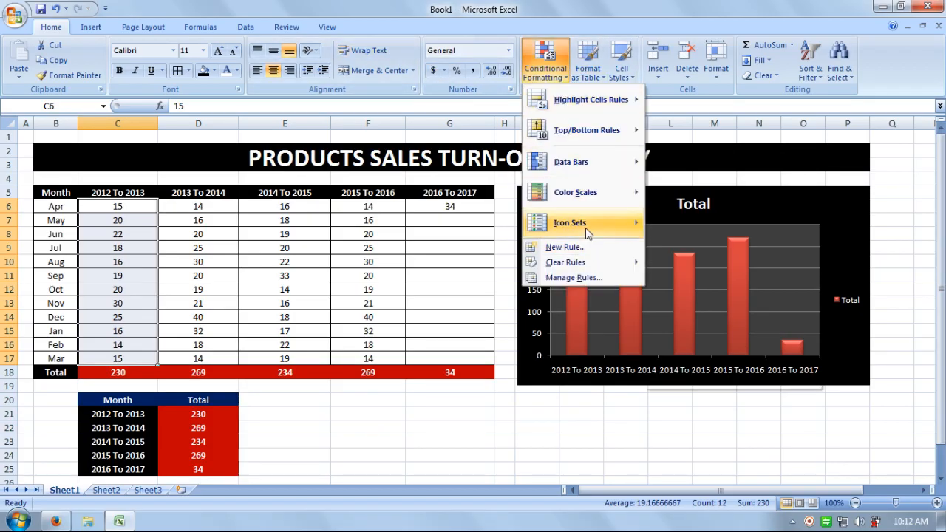
mouse_move(629, 230)
click(654, 217)
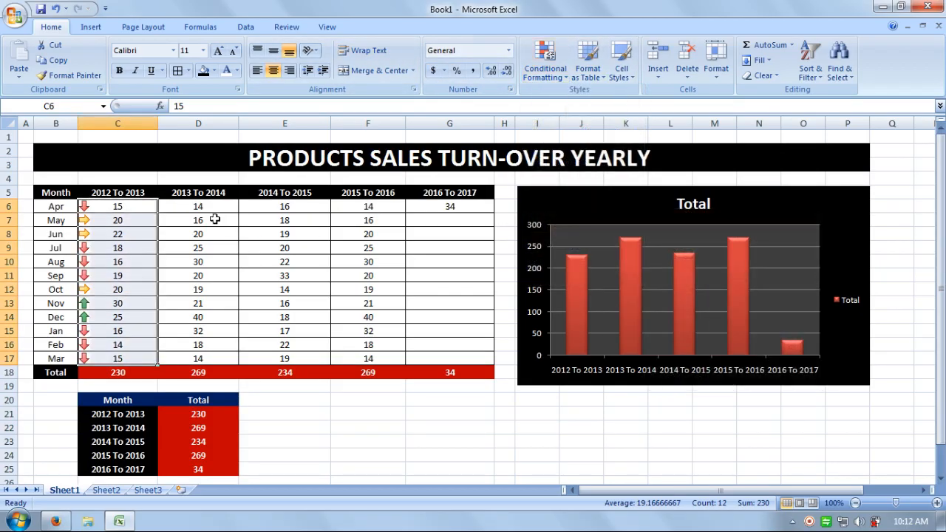
- Apply the colored three-arrow icon set separately to the 2013 To 2014 values in D6:D17 and the 2014 To 2015 values in E6:E17
drag(211, 213, 224, 353)
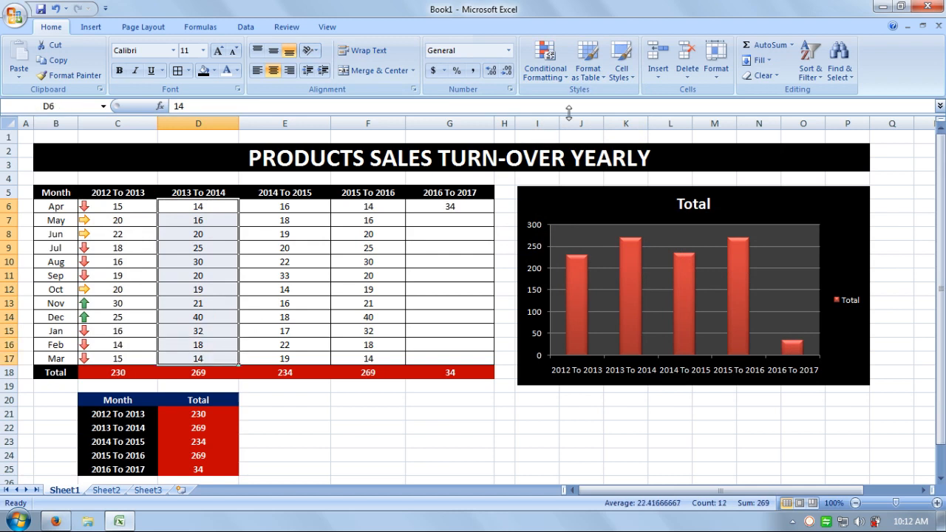
click(548, 68)
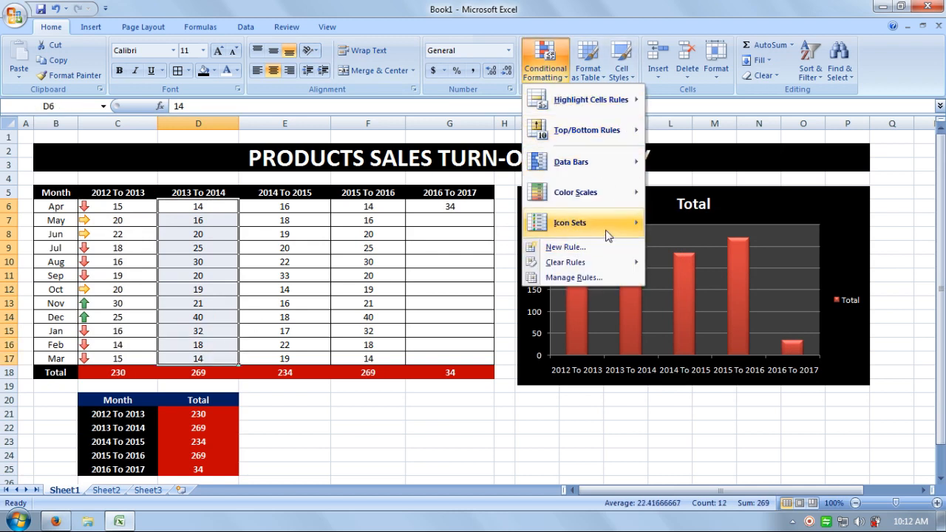
mouse_move(610, 225)
click(664, 222)
drag(287, 207, 305, 358)
click(555, 81)
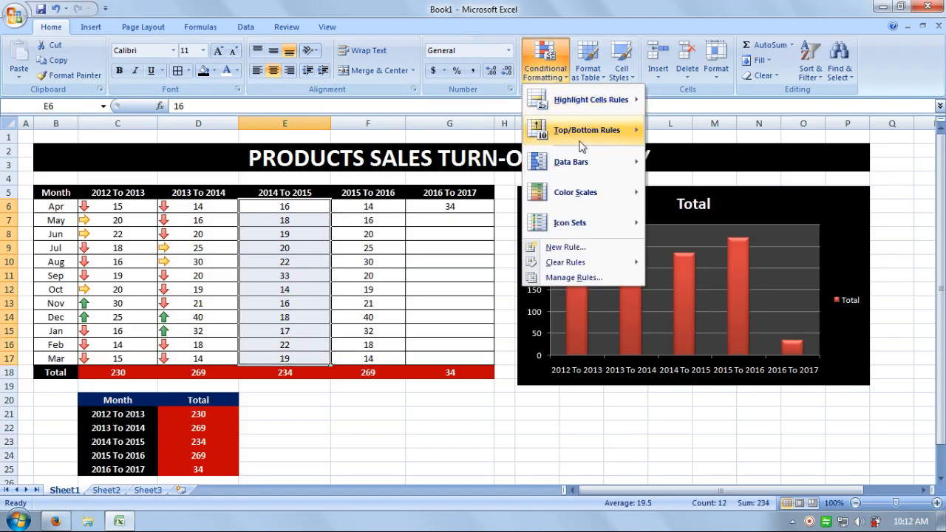
mouse_move(606, 223)
click(664, 223)
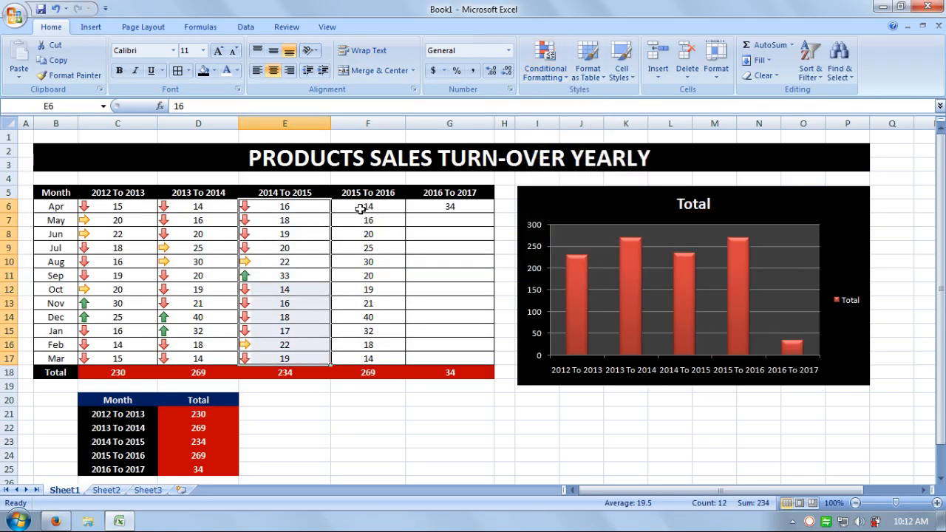
- Apply the colored three-arrow icon set separately to the 2015 To 2016 cells F6:F17 and the 2016 To 2017 cells G6:G17
drag(368, 206, 368, 358)
click(544, 65)
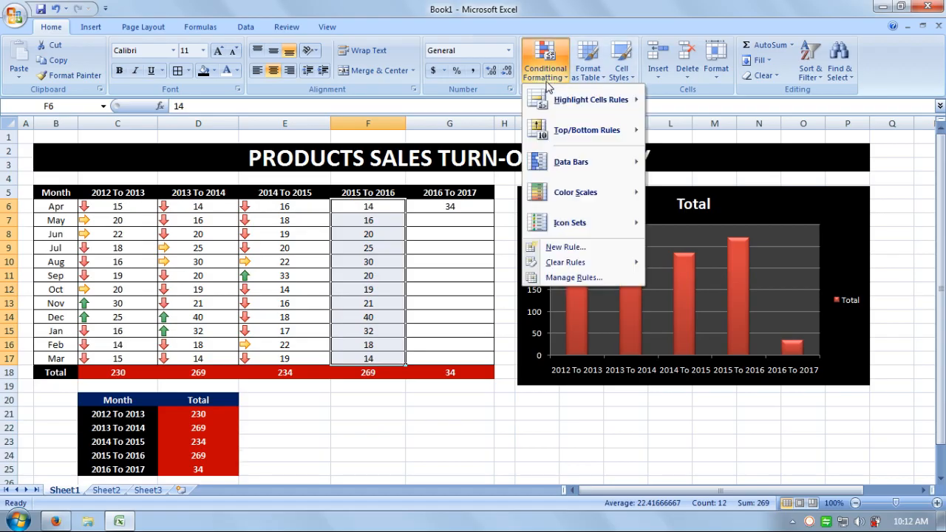
mouse_move(591, 221)
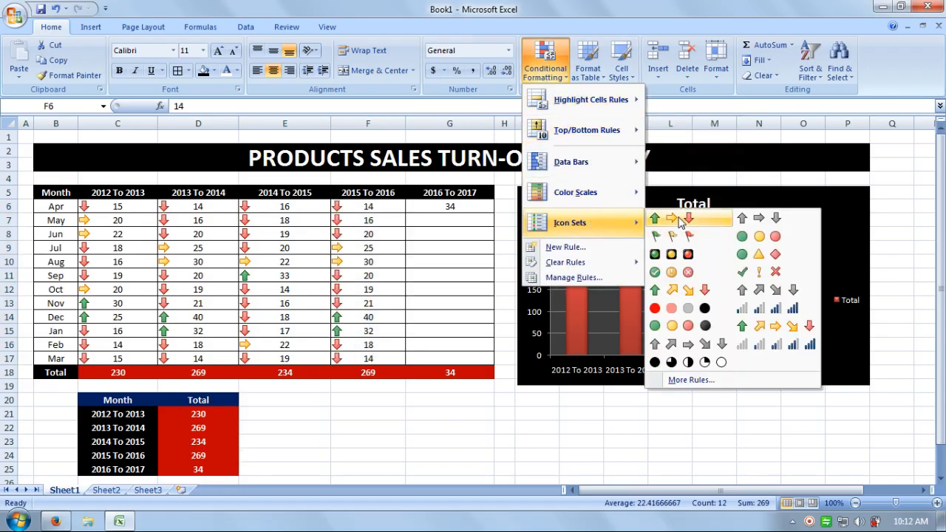
click(669, 220)
drag(467, 207, 471, 357)
click(544, 65)
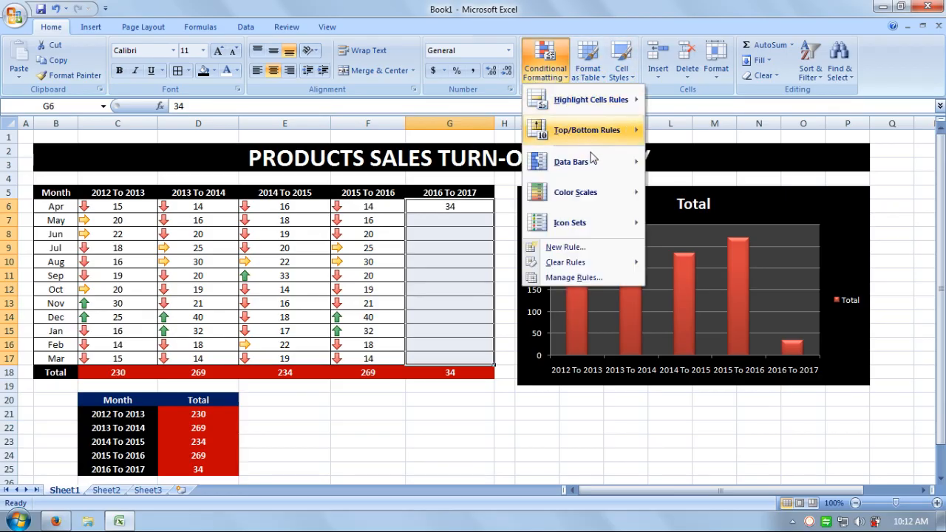
mouse_move(605, 222)
click(669, 220)
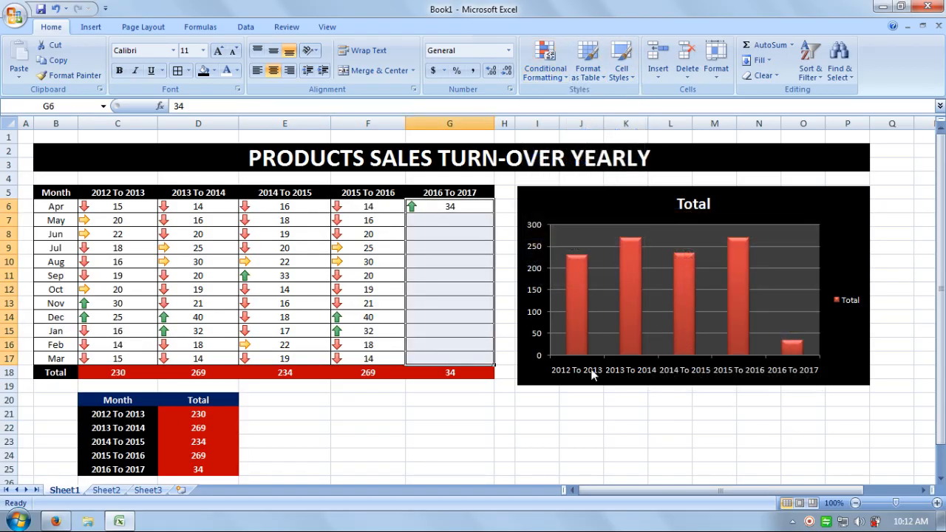
click(504, 426)
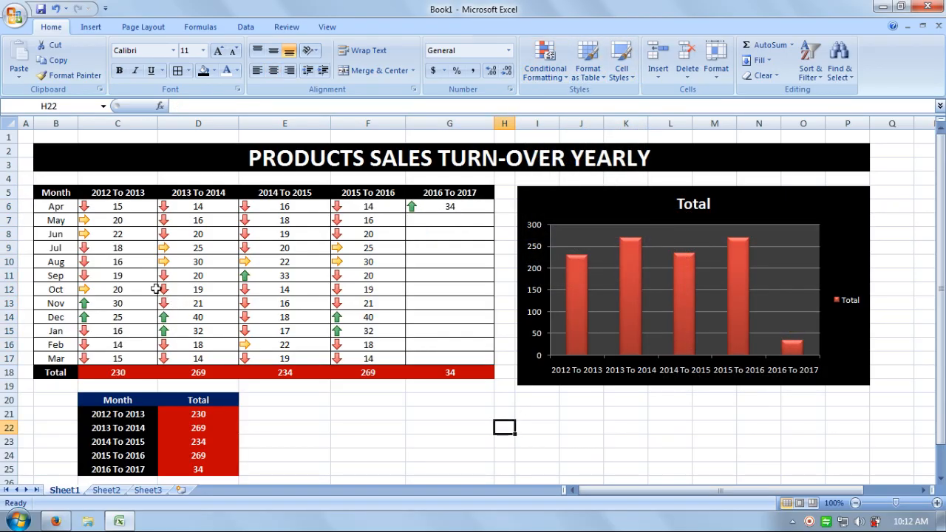
click(81, 207)
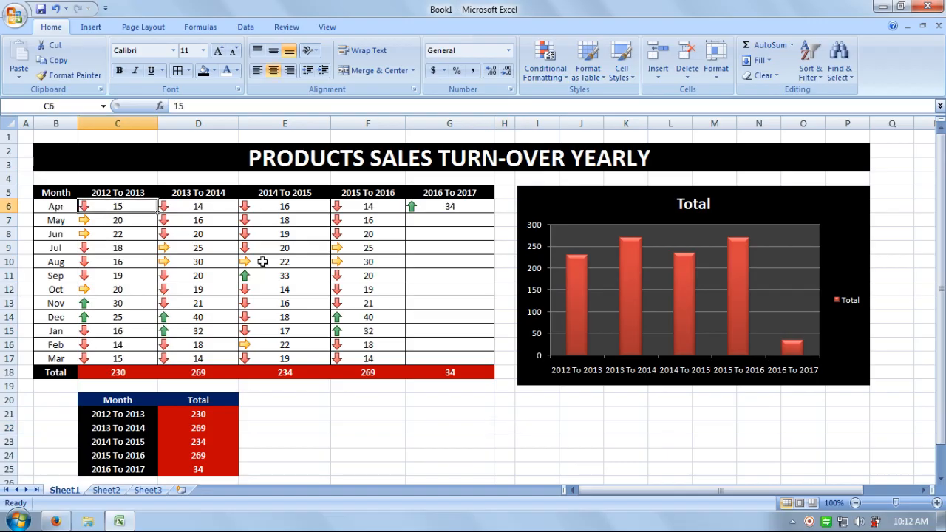
click(362, 326)
click(422, 344)
click(408, 439)
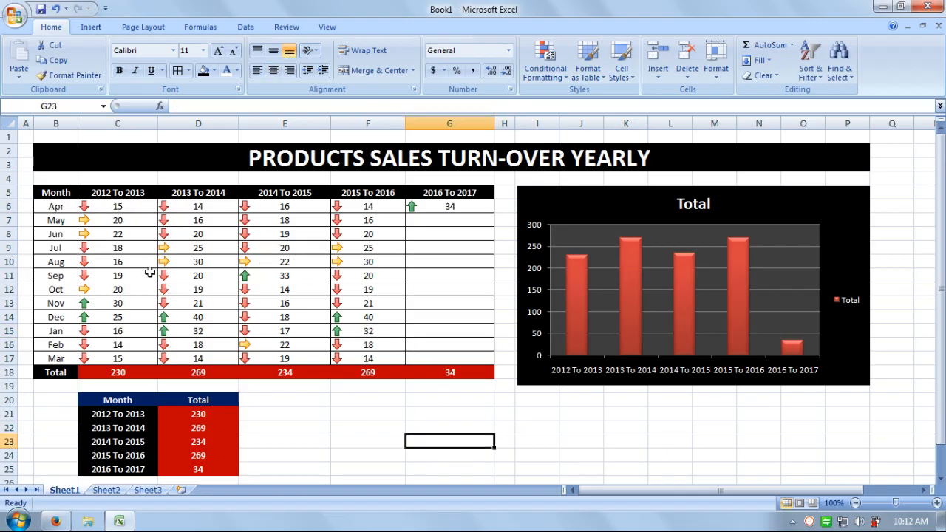
click(843, 414)
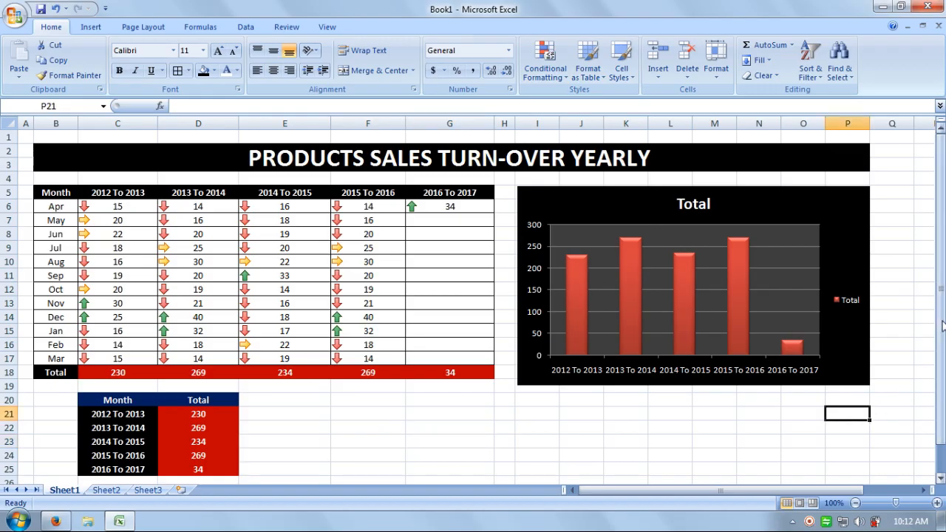
scroll(843, 413, down, 1)
scroll(835, 362, up, 1)
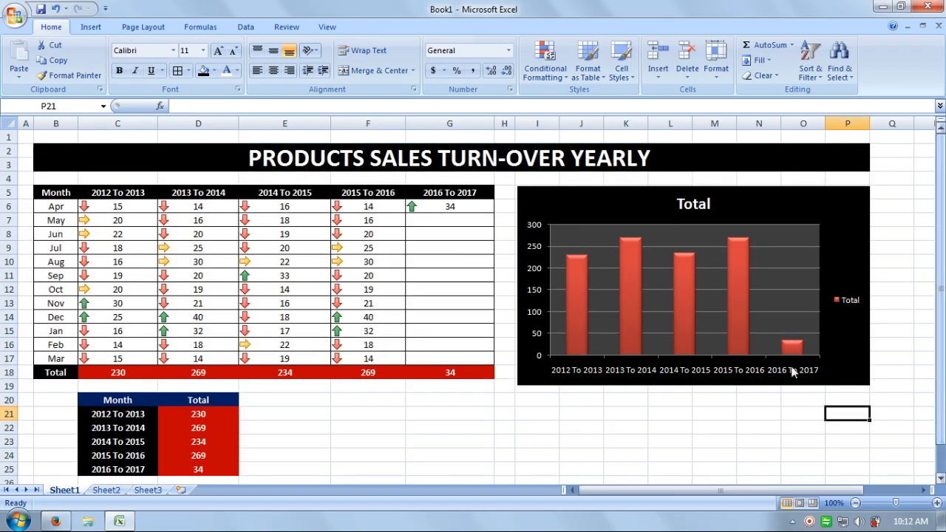
- Make the month names Apr through Mar in B6:B17 bold
drag(60, 210, 64, 355)
click(119, 70)
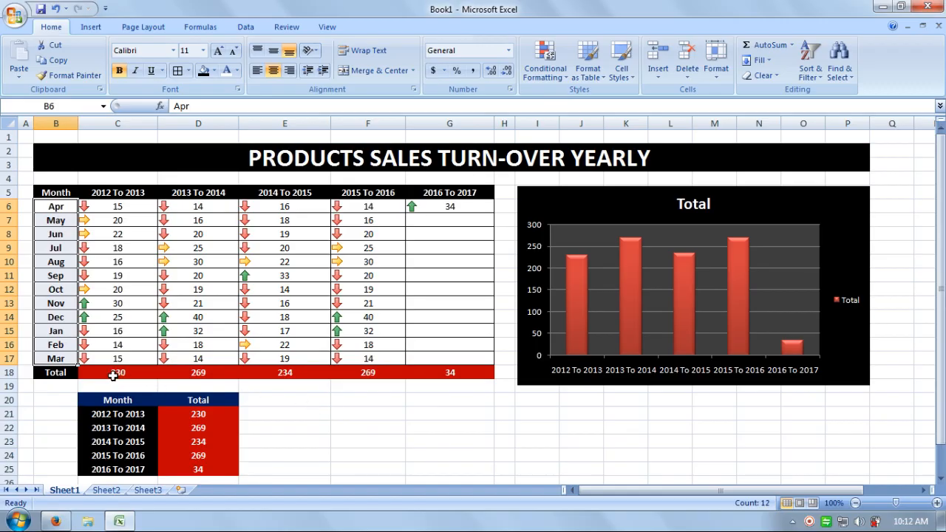
click(422, 426)
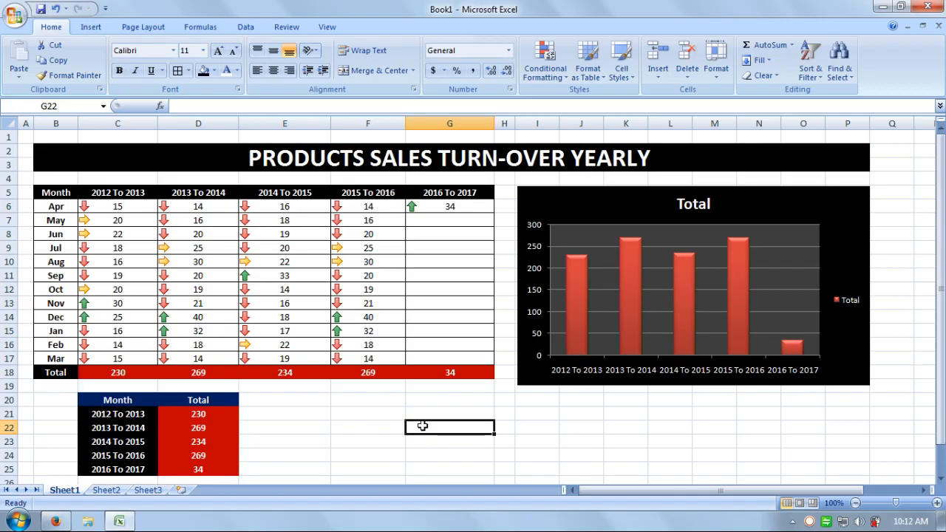